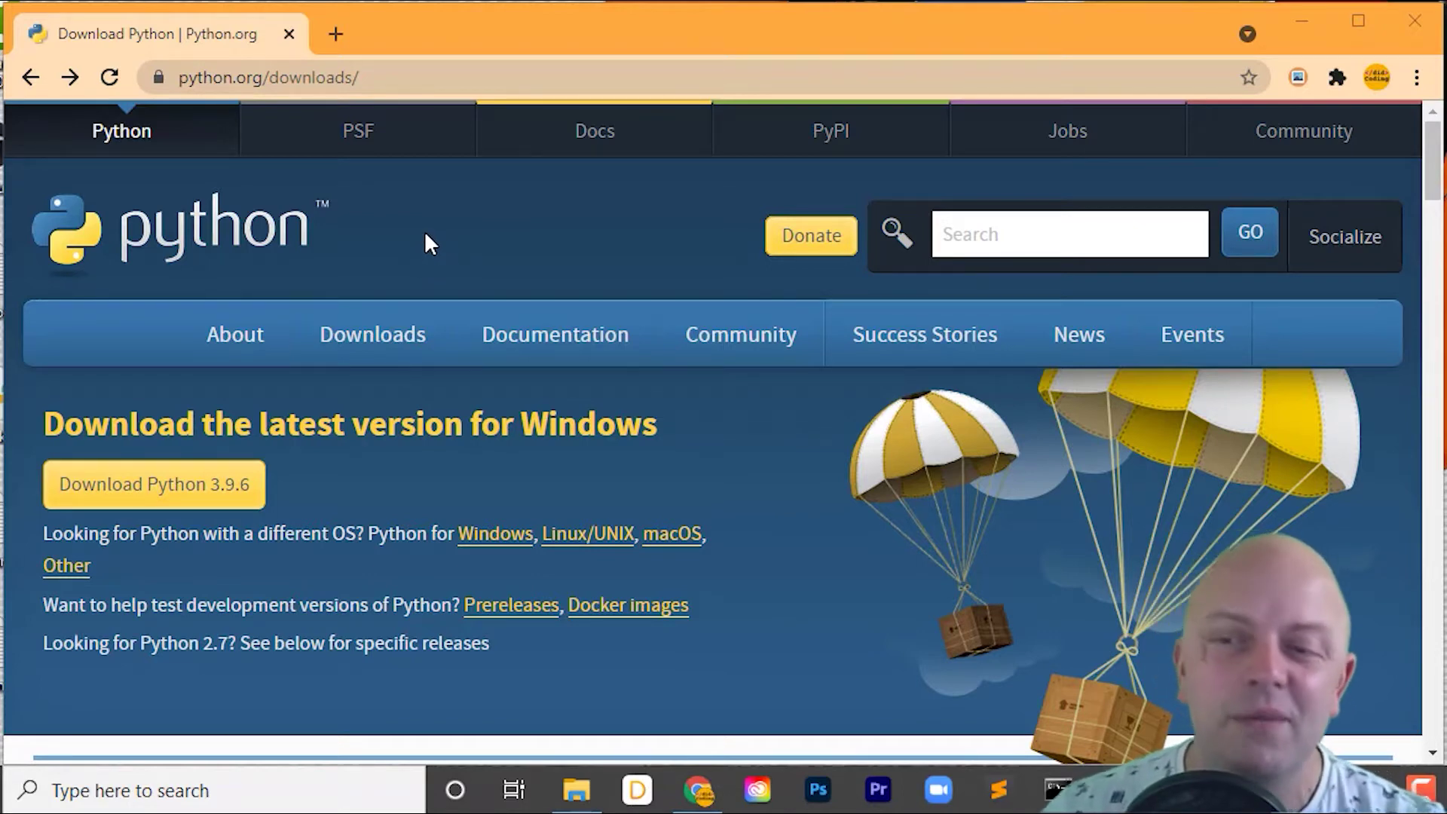
Step: View the python.org downloads page, which offers Python 3.9.6 as the latest Windows release
{"action": "mouse_move", "coordinate": [420, 333]}
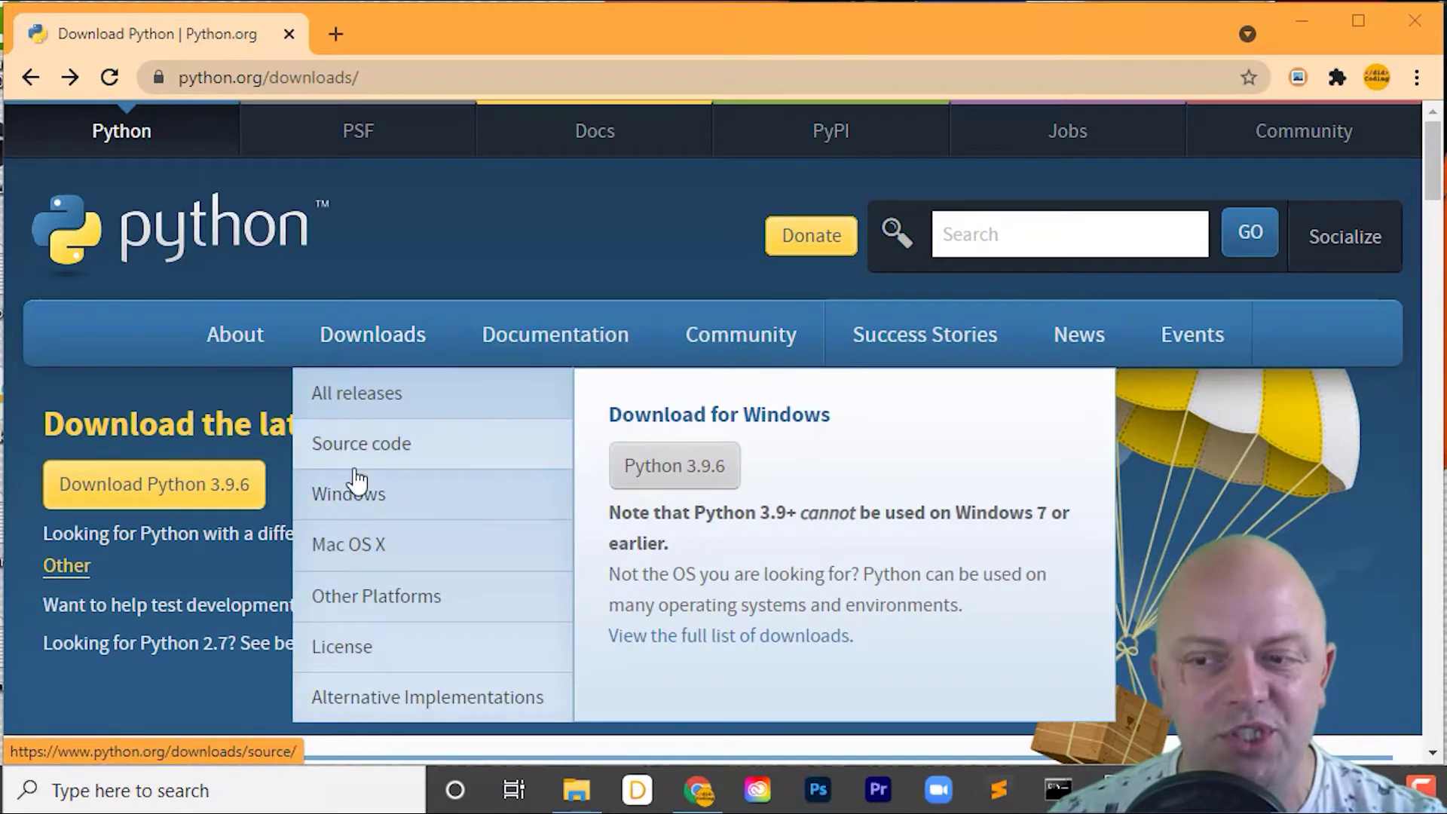
Step: From Python Releases for Windows, download the Python 3.8.0 Windows x86-64 web-based installer
{"action": "left_click", "coordinate": [352, 500]}
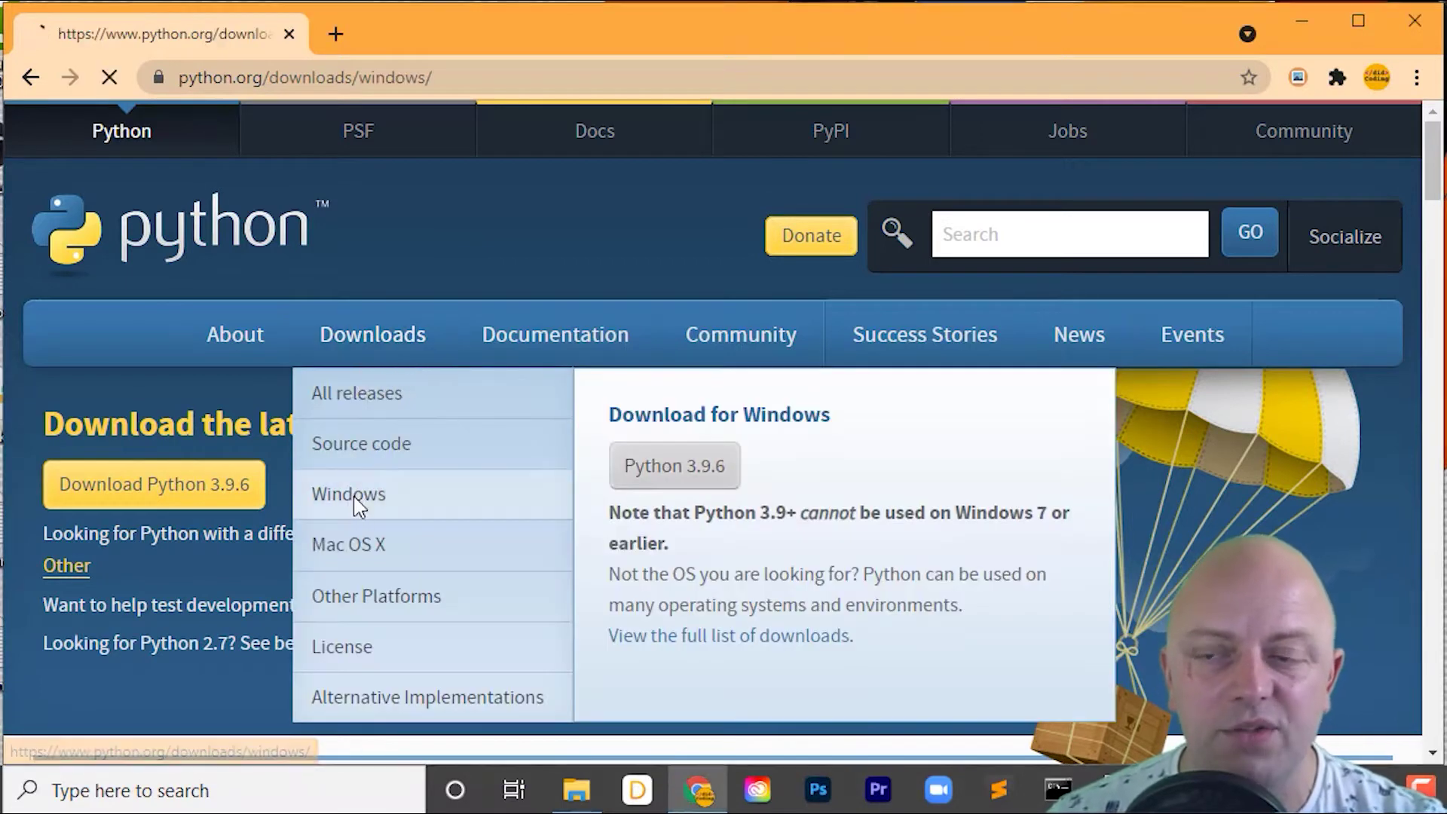
{"action": "mouse_move", "coordinate": [402, 320]}
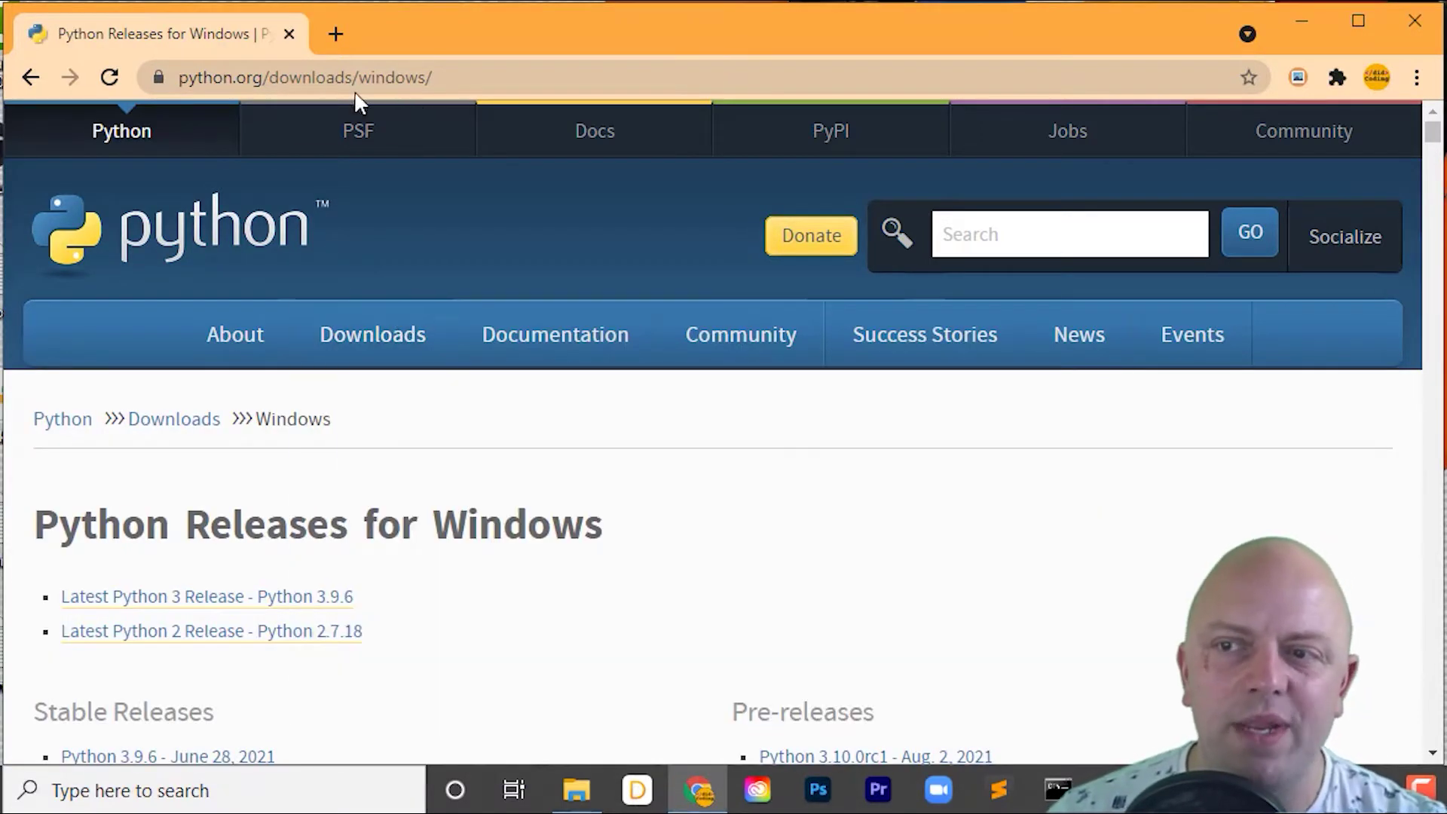
{"action": "scroll", "coordinate": [334, 534], "scroll_direction": "down", "scroll_amount": 5}
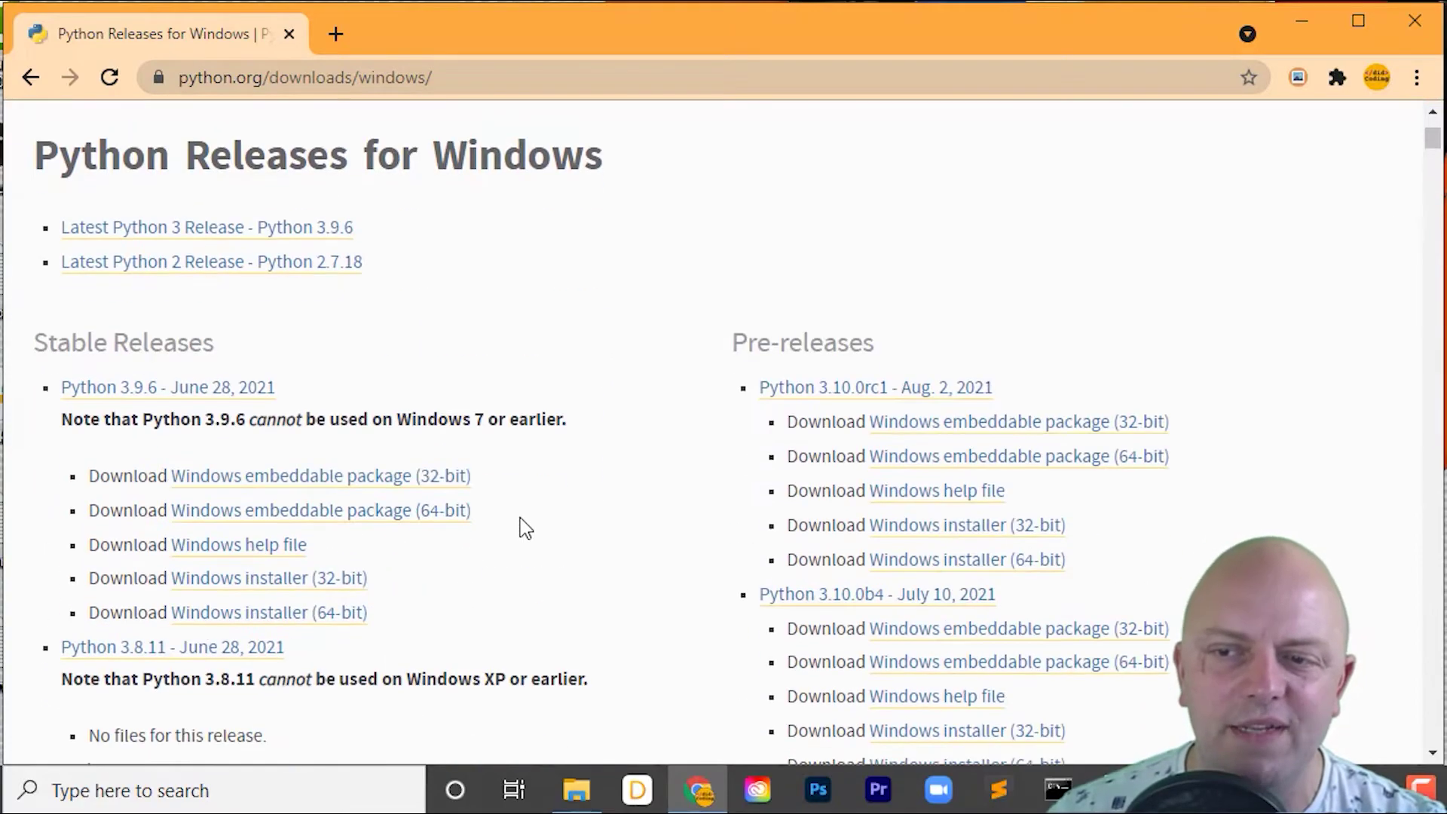
{"action": "scroll", "coordinate": [604, 508], "scroll_direction": "down", "scroll_amount": 13}
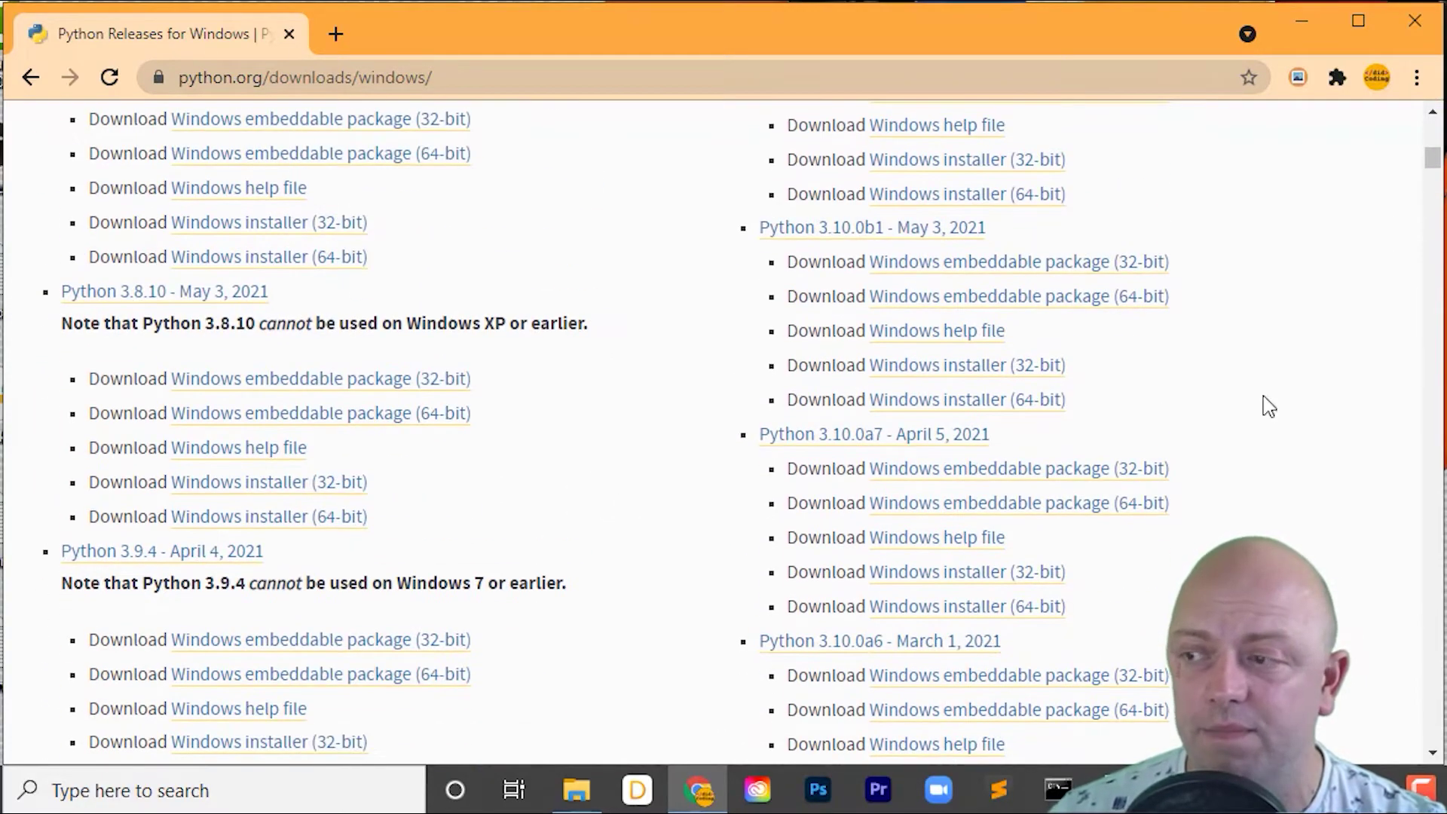
{"action": "left_click_drag", "start_coordinate": [1437, 155], "coordinate": [1435, 328]}
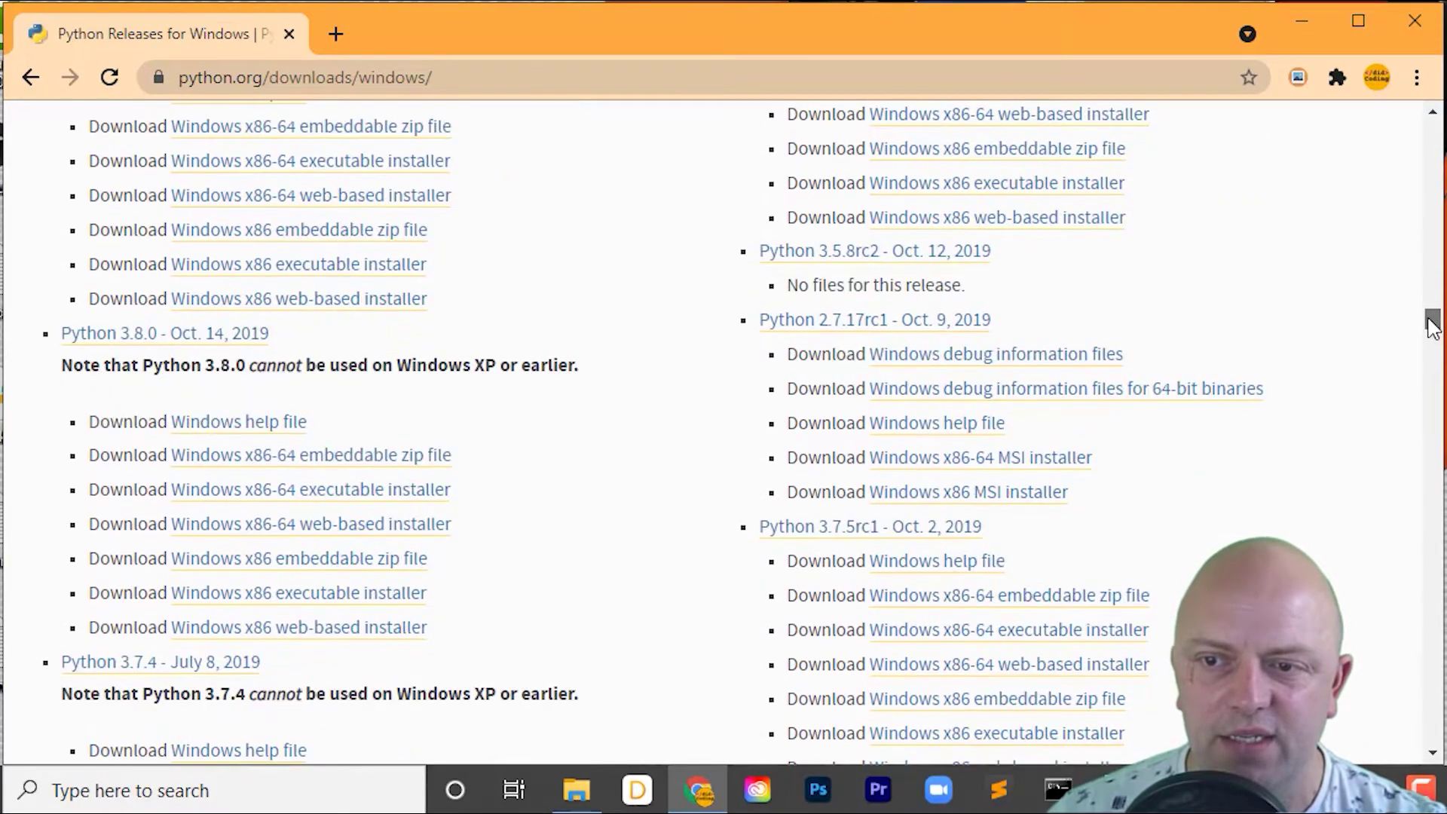
{"action": "left_click", "coordinate": [328, 530]}
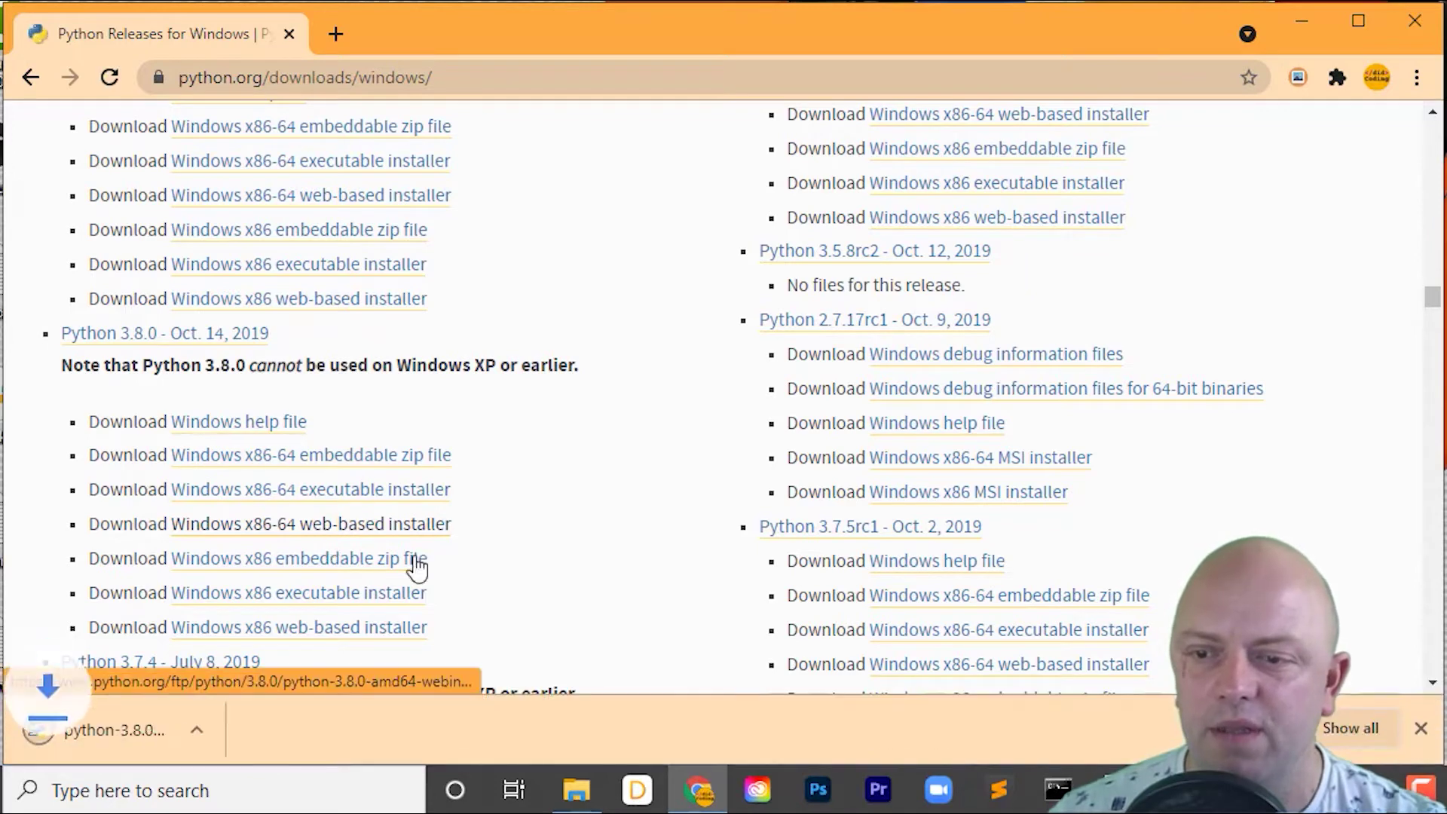
Step: Run the Python 3.8.0 installer as a customized install without Documentation, reaching Advanced Options
{"action": "left_click", "coordinate": [269, 733]}
{"action": "left_click", "coordinate": [306, 574]}
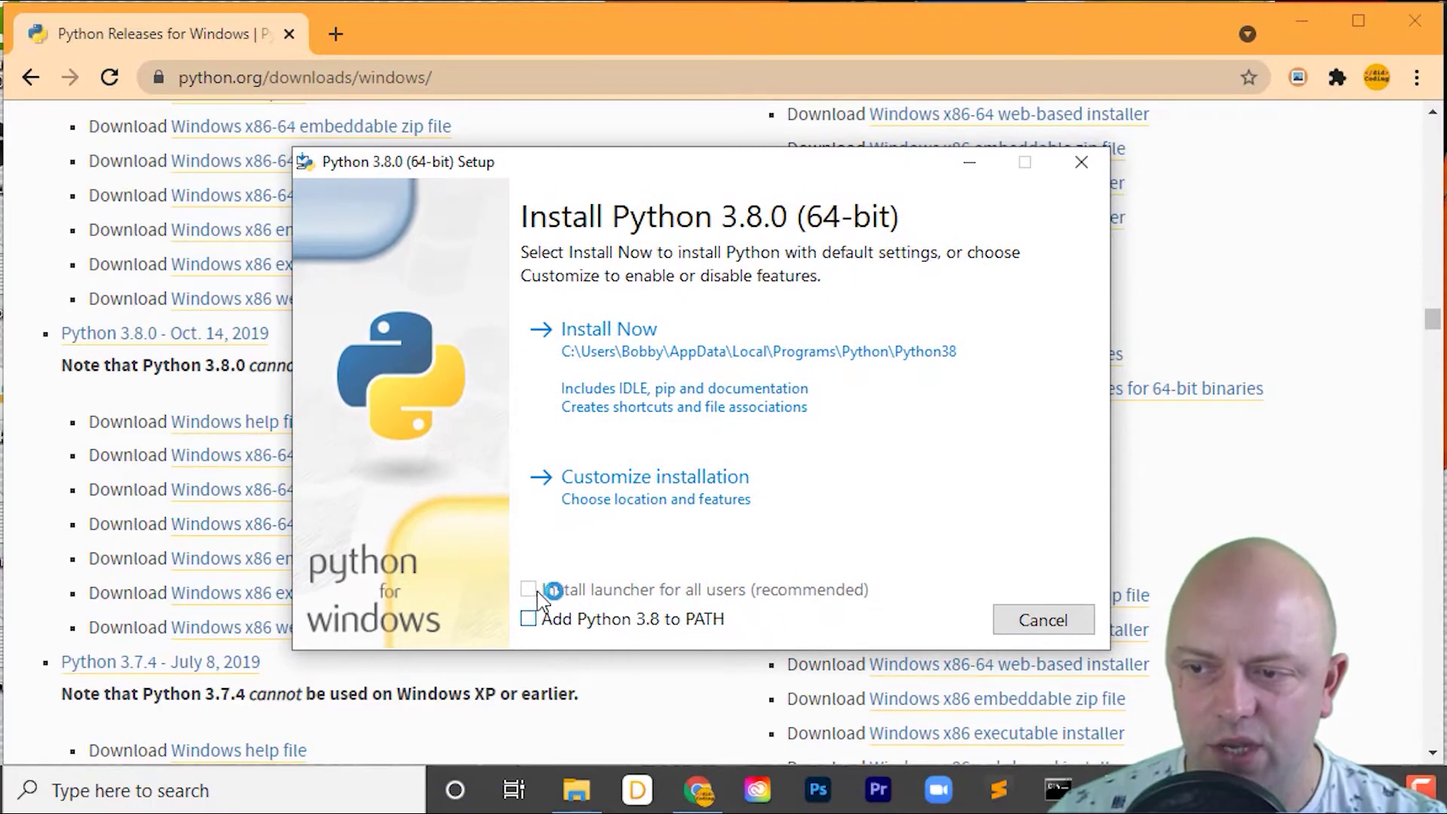
{"action": "left_click", "coordinate": [637, 487]}
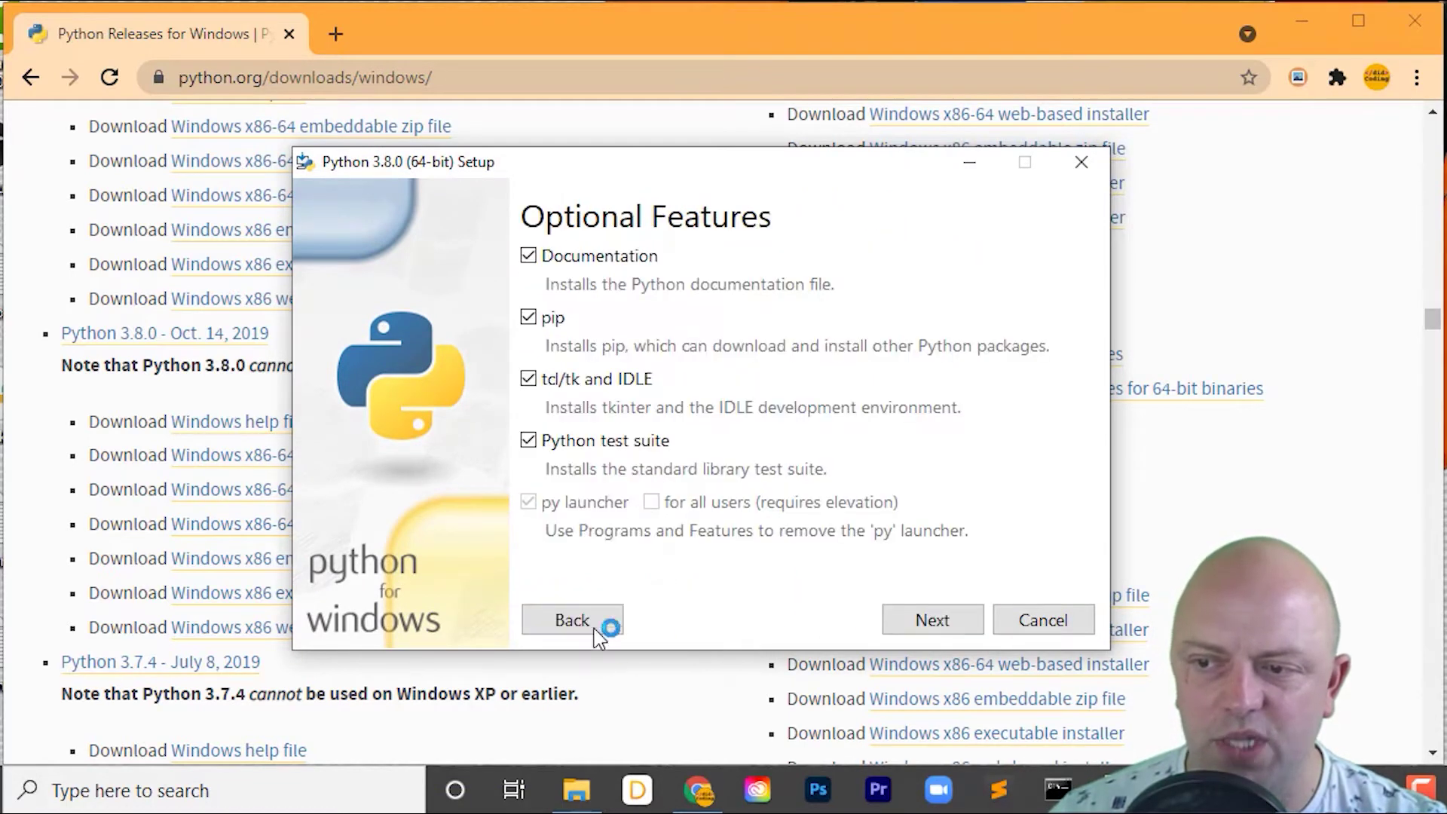
{"action": "left_click", "coordinate": [530, 257]}
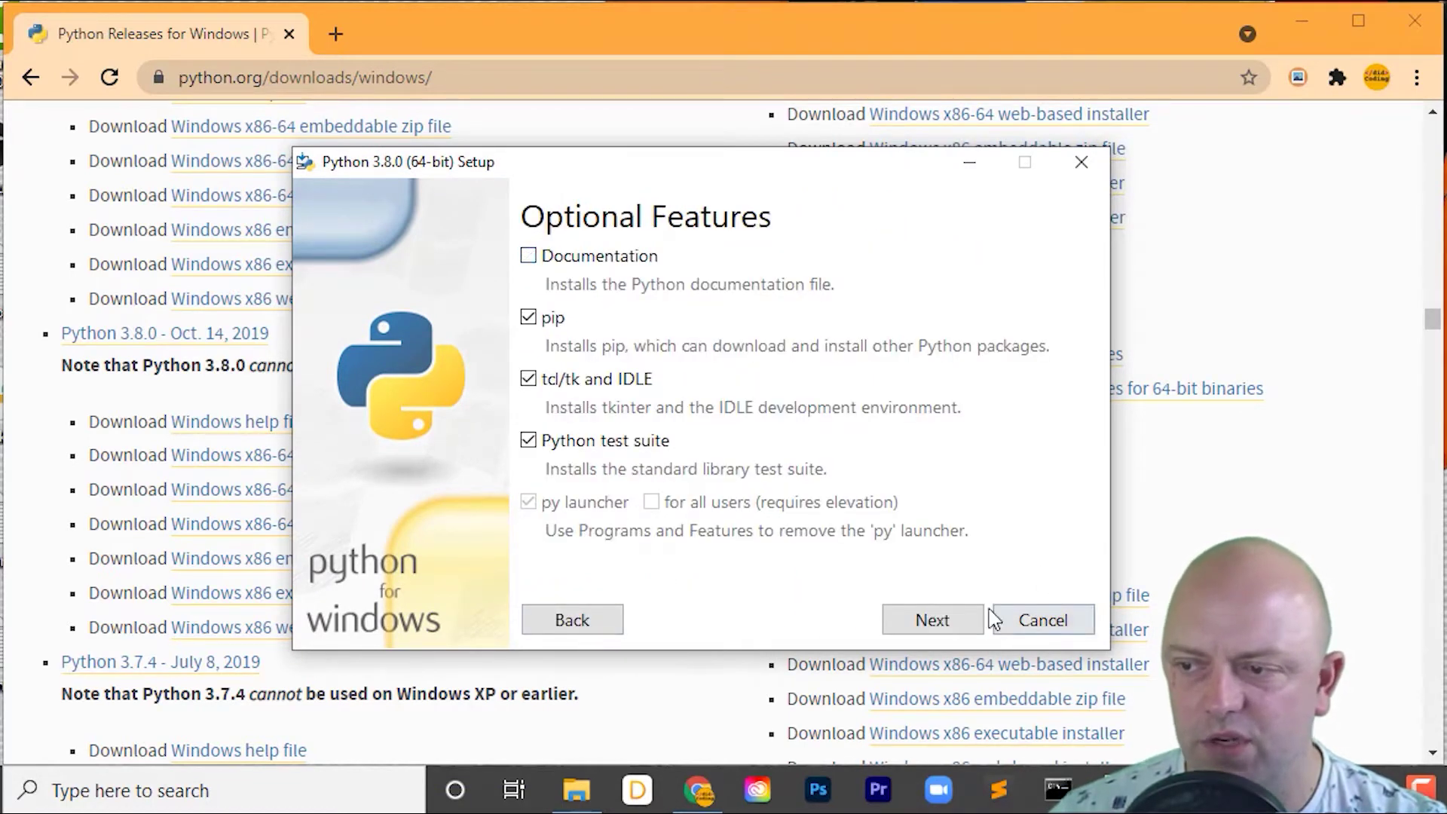
{"action": "left_click", "coordinate": [933, 620]}
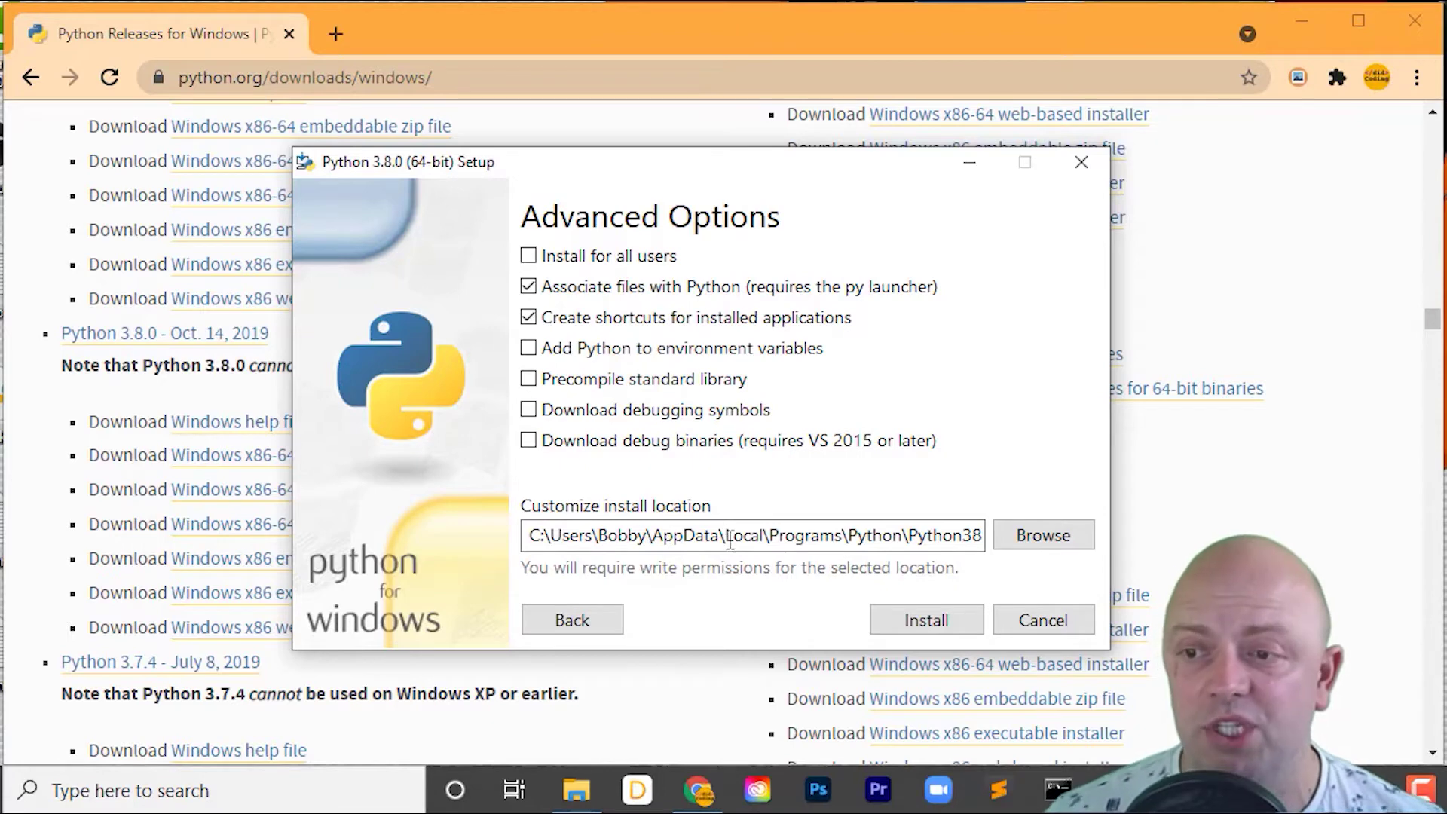
{"action": "left_click", "coordinate": [1045, 540]}
Step: Create a new Python380 folder under C:\Python in the folder browser and confirm it
{"action": "left_click", "coordinate": [963, 144]}
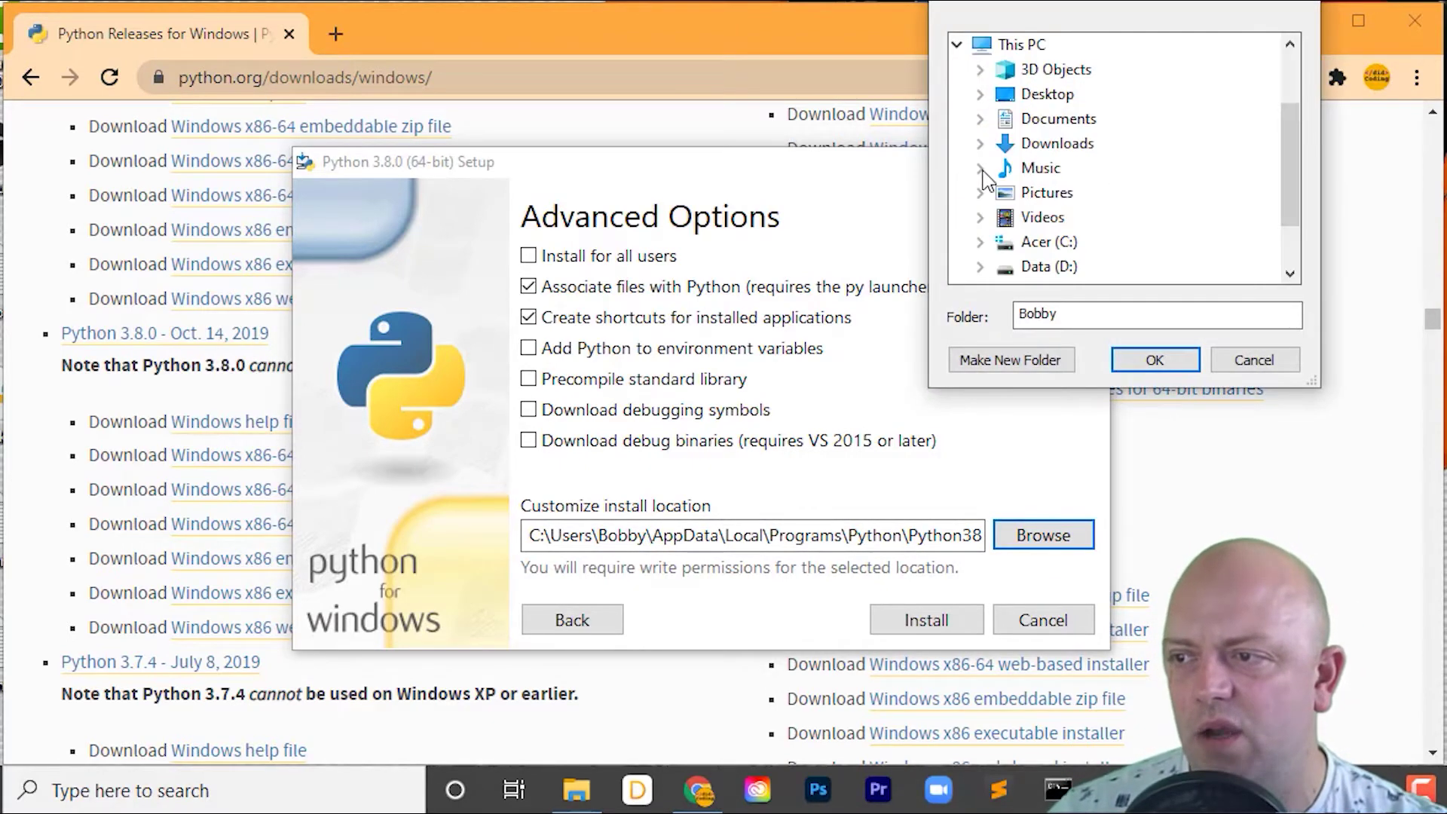
{"action": "double_click", "coordinate": [1086, 241]}
{"action": "scroll", "coordinate": [1127, 204], "scroll_direction": "down", "scroll_amount": 1}
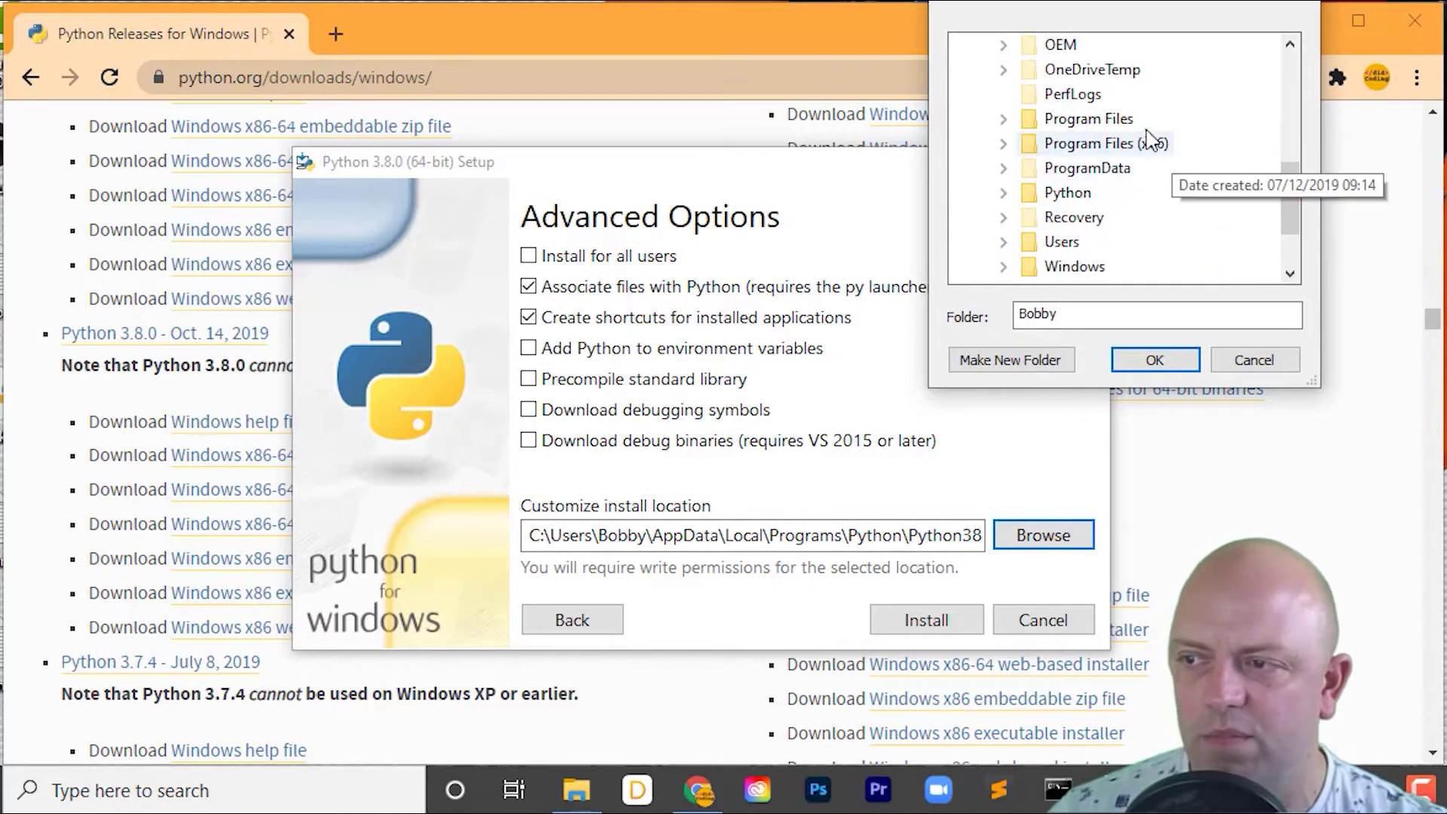
{"action": "scroll", "coordinate": [1048, 227], "scroll_direction": "up", "scroll_amount": 2}
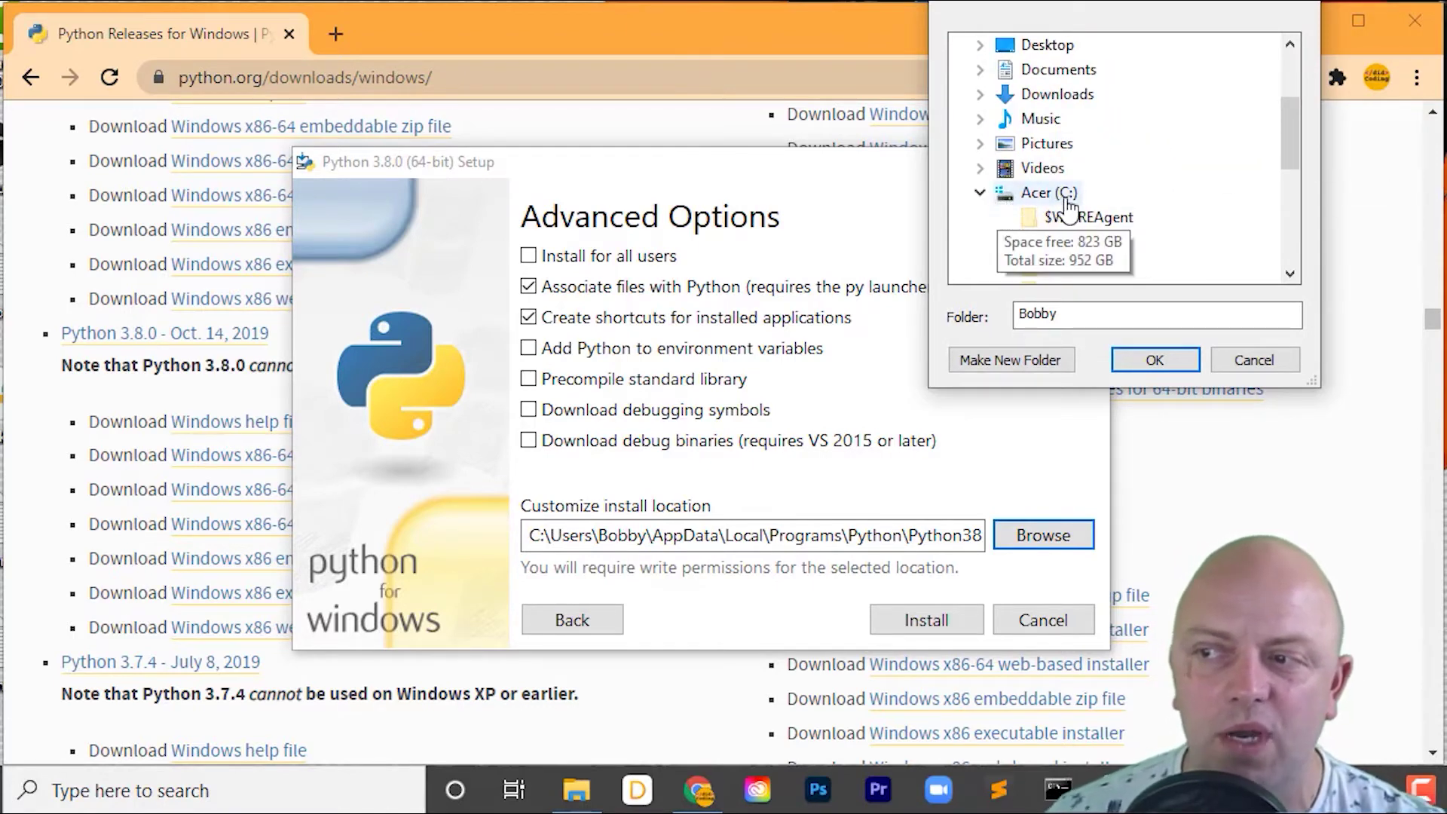
{"action": "scroll", "coordinate": [1069, 211], "scroll_direction": "down", "scroll_amount": 3}
{"action": "left_click", "coordinate": [1005, 193]}
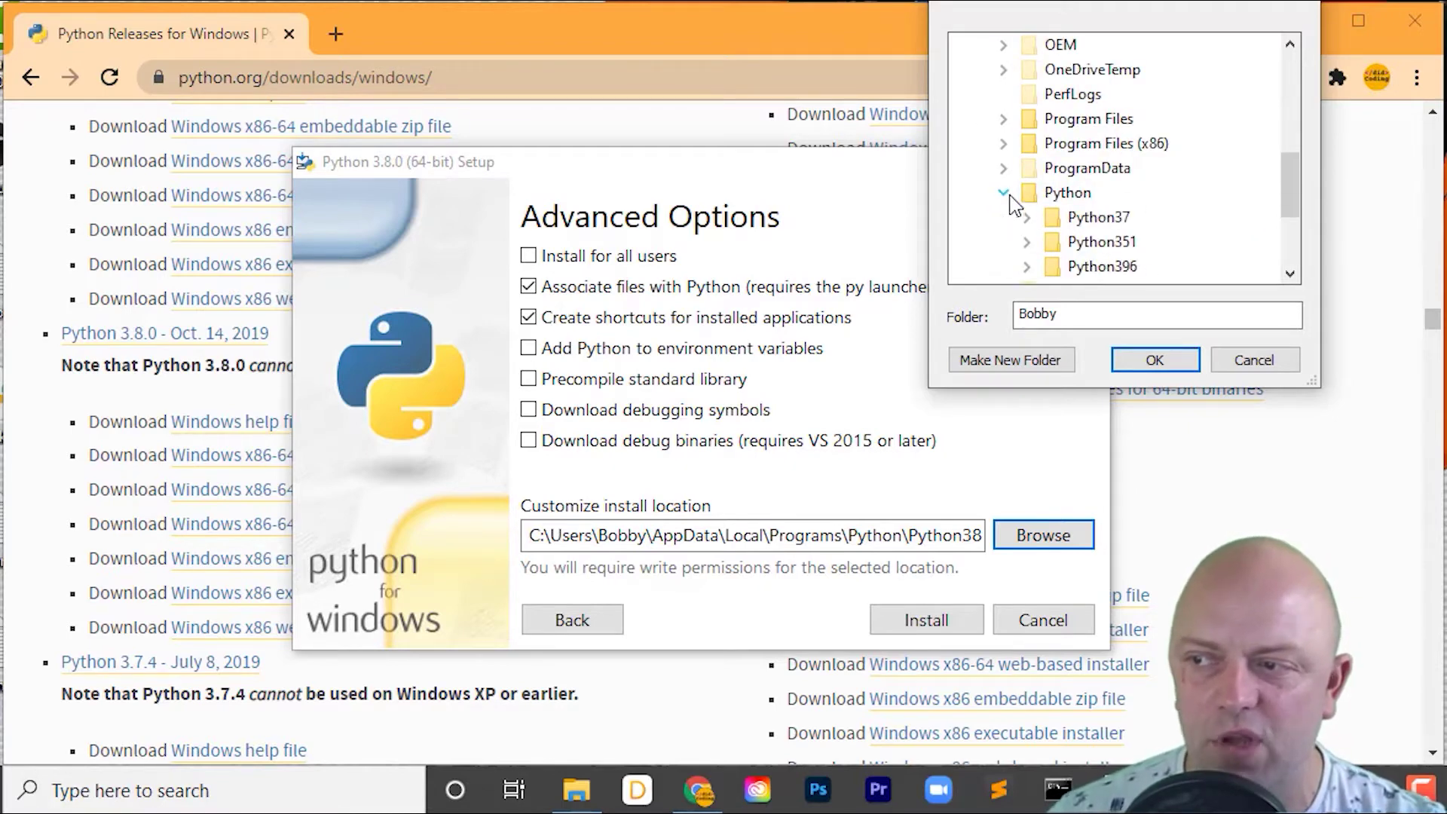
{"action": "scroll", "coordinate": [1172, 227], "scroll_direction": "down", "scroll_amount": 1}
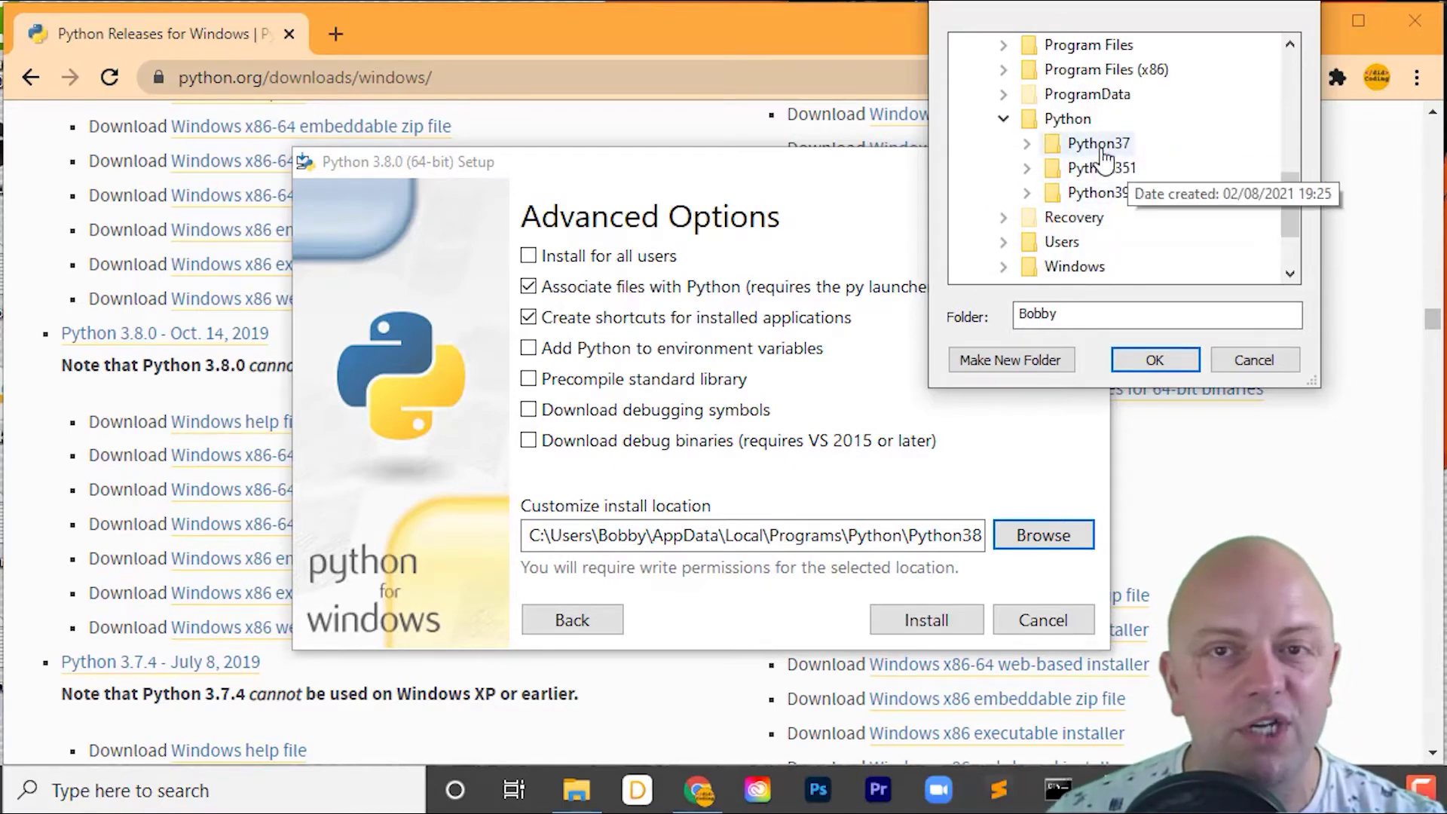
{"action": "left_click", "coordinate": [1067, 119]}
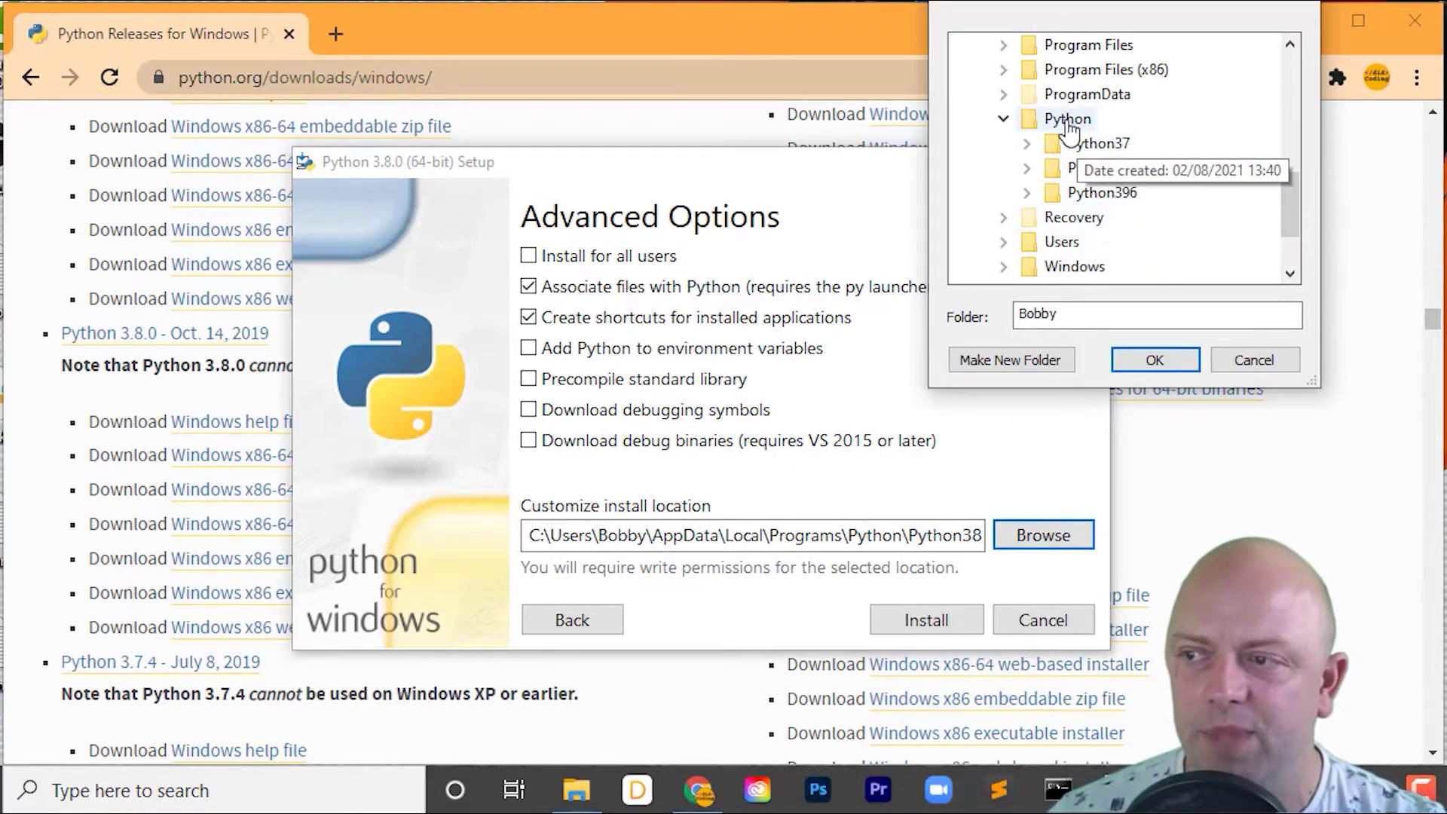
{"action": "left_click", "coordinate": [1018, 365]}
{"action": "type", "text": "P"}
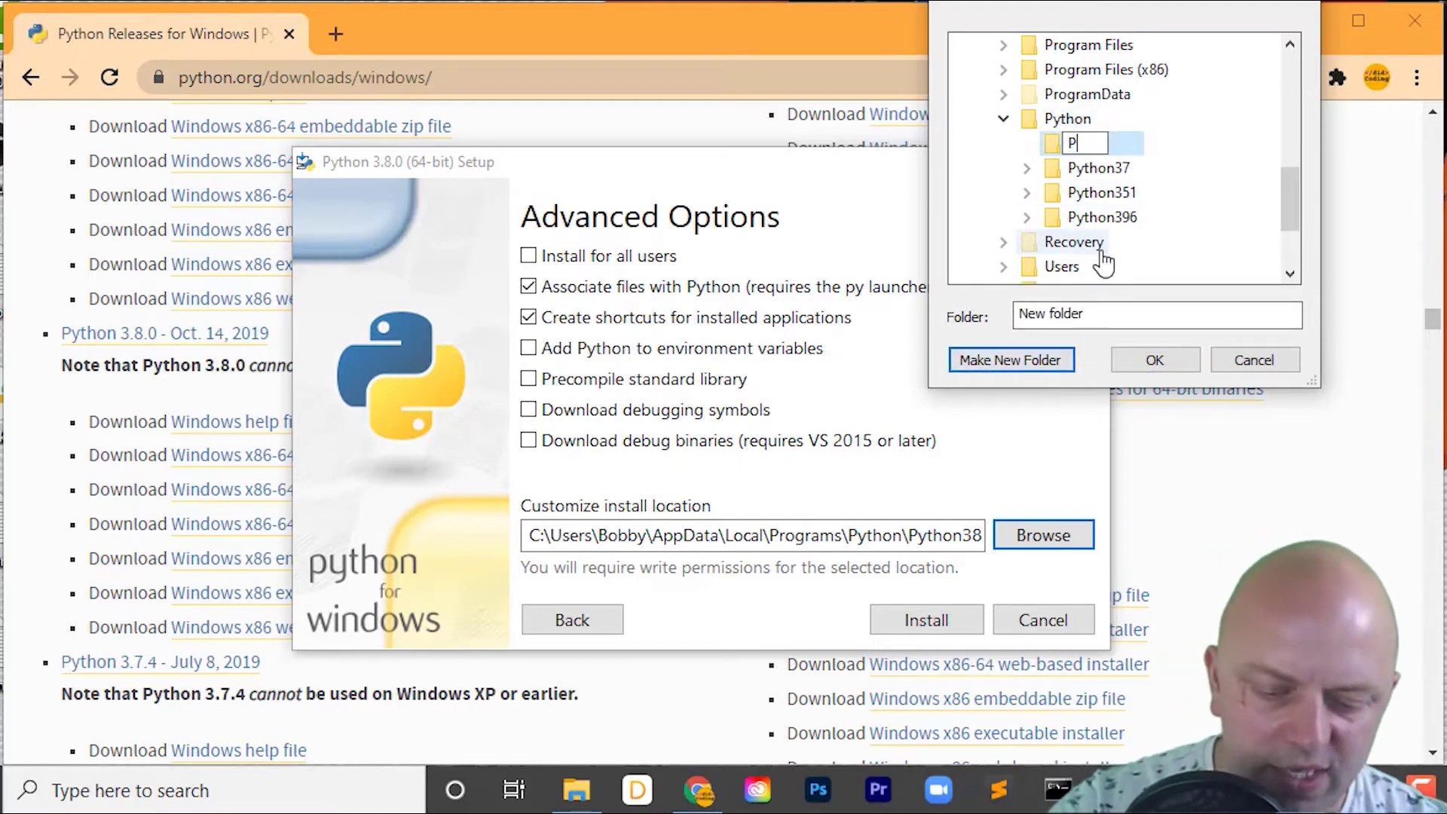
{"action": "type", "text": "ython"}
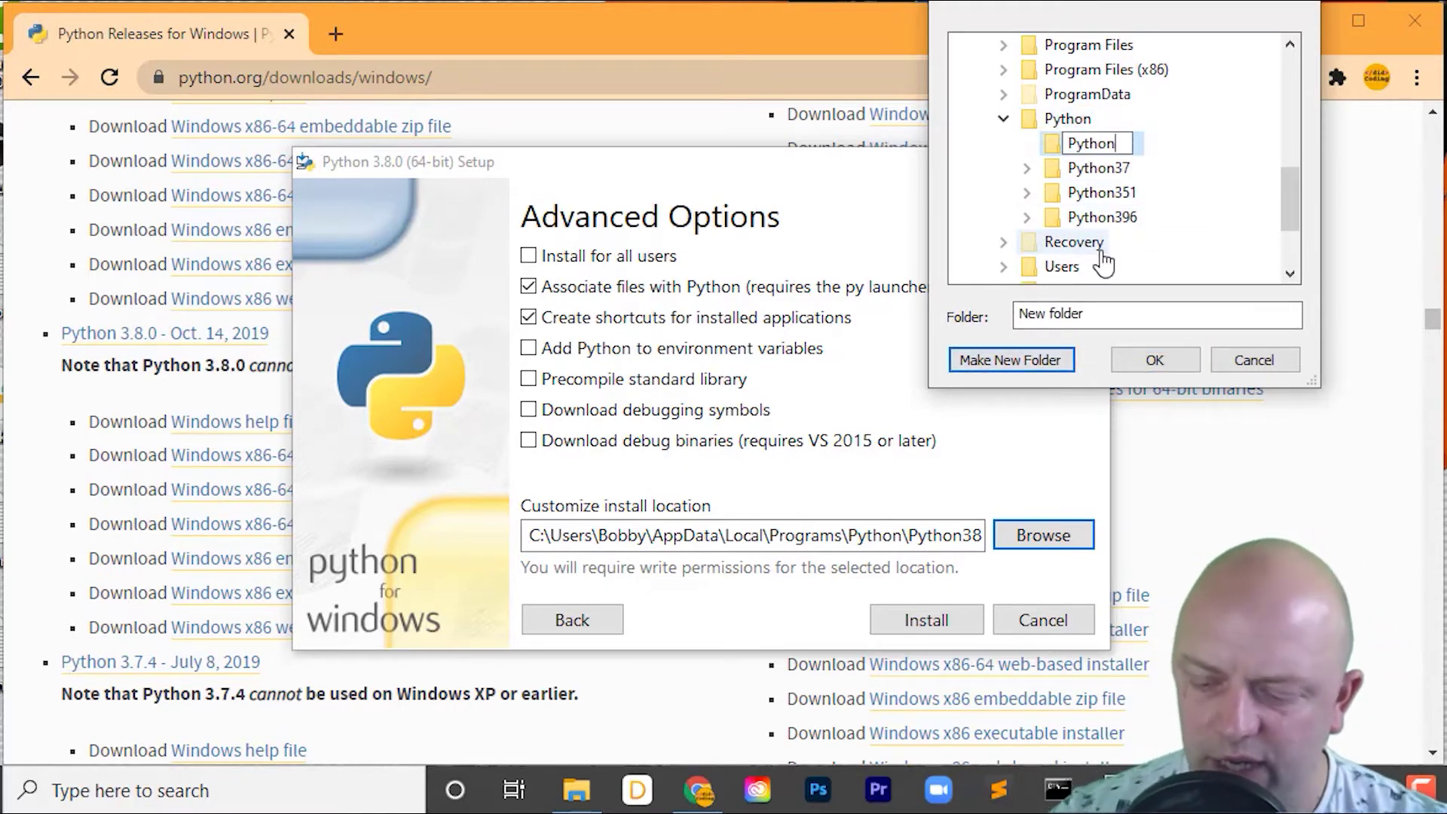
{"action": "type", "text": "380"}
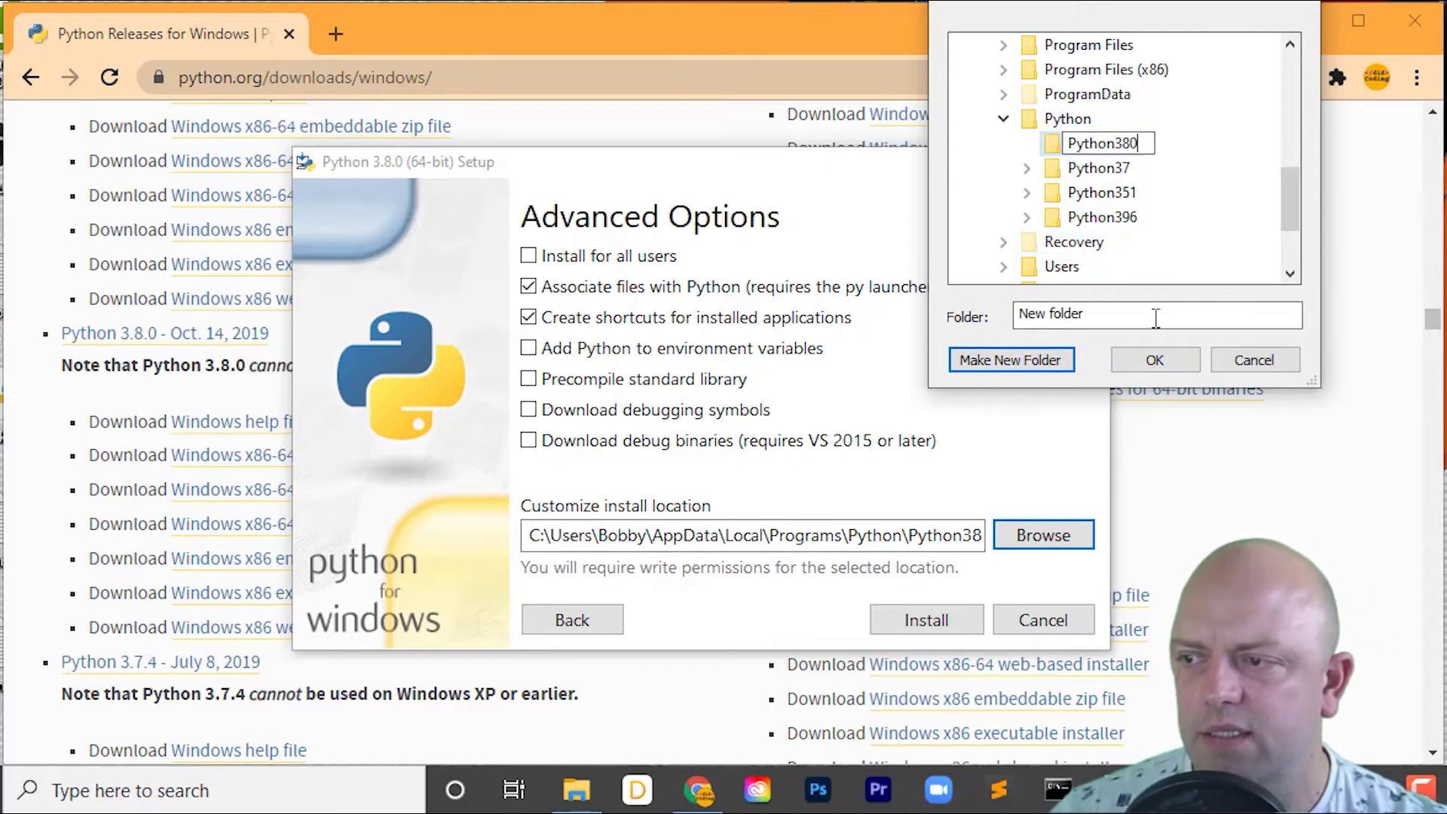
{"action": "left_click", "coordinate": [1091, 143]}
{"action": "left_click", "coordinate": [1136, 375]}
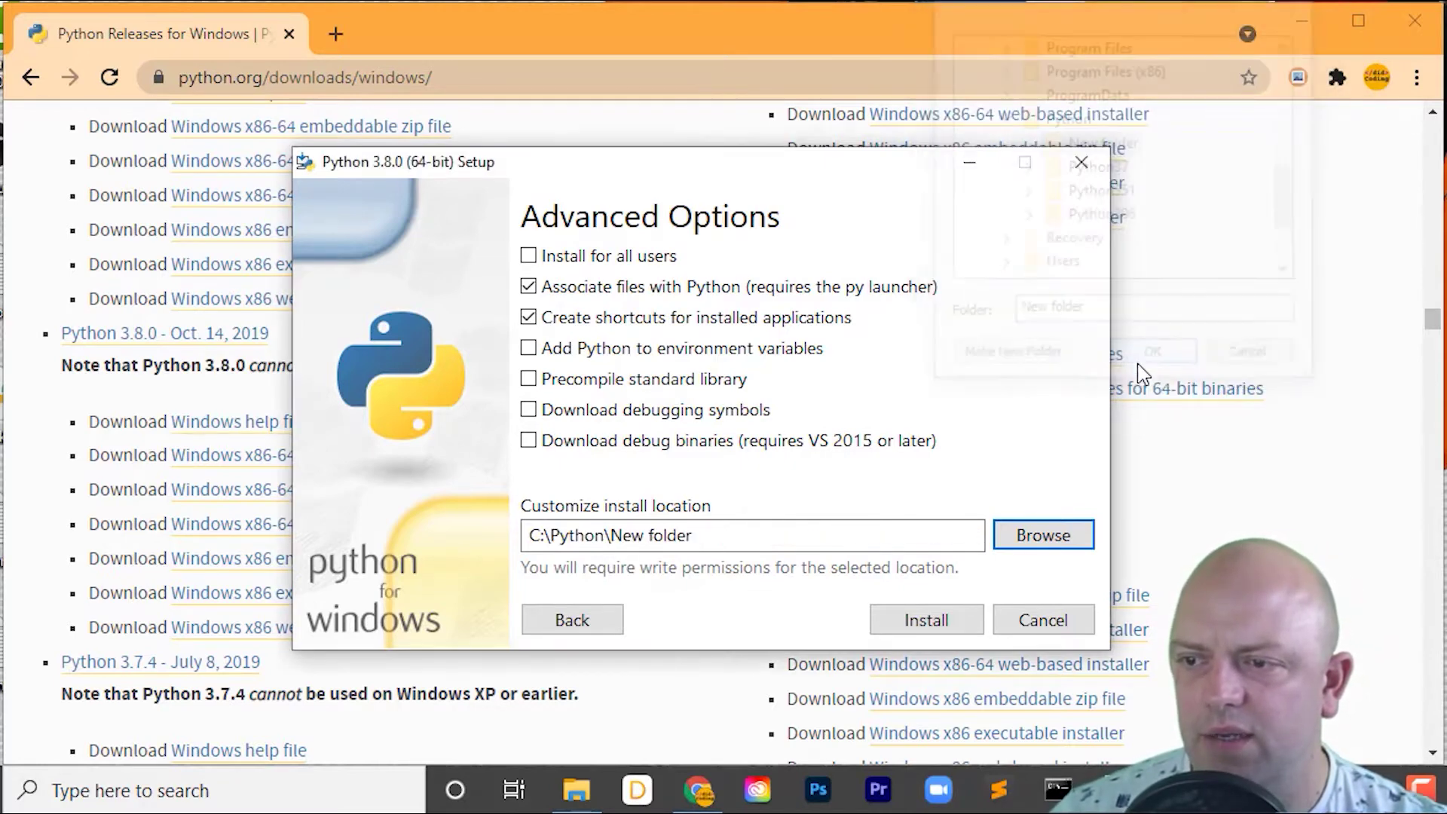
Step: Set the install location to C:\Python\Python380 and start installing Python 3.8.0
{"action": "left_click", "coordinate": [715, 534]}
{"action": "left_click_drag", "start_coordinate": [715, 534], "coordinate": [611, 536]}
{"action": "type", "text": "Python"}
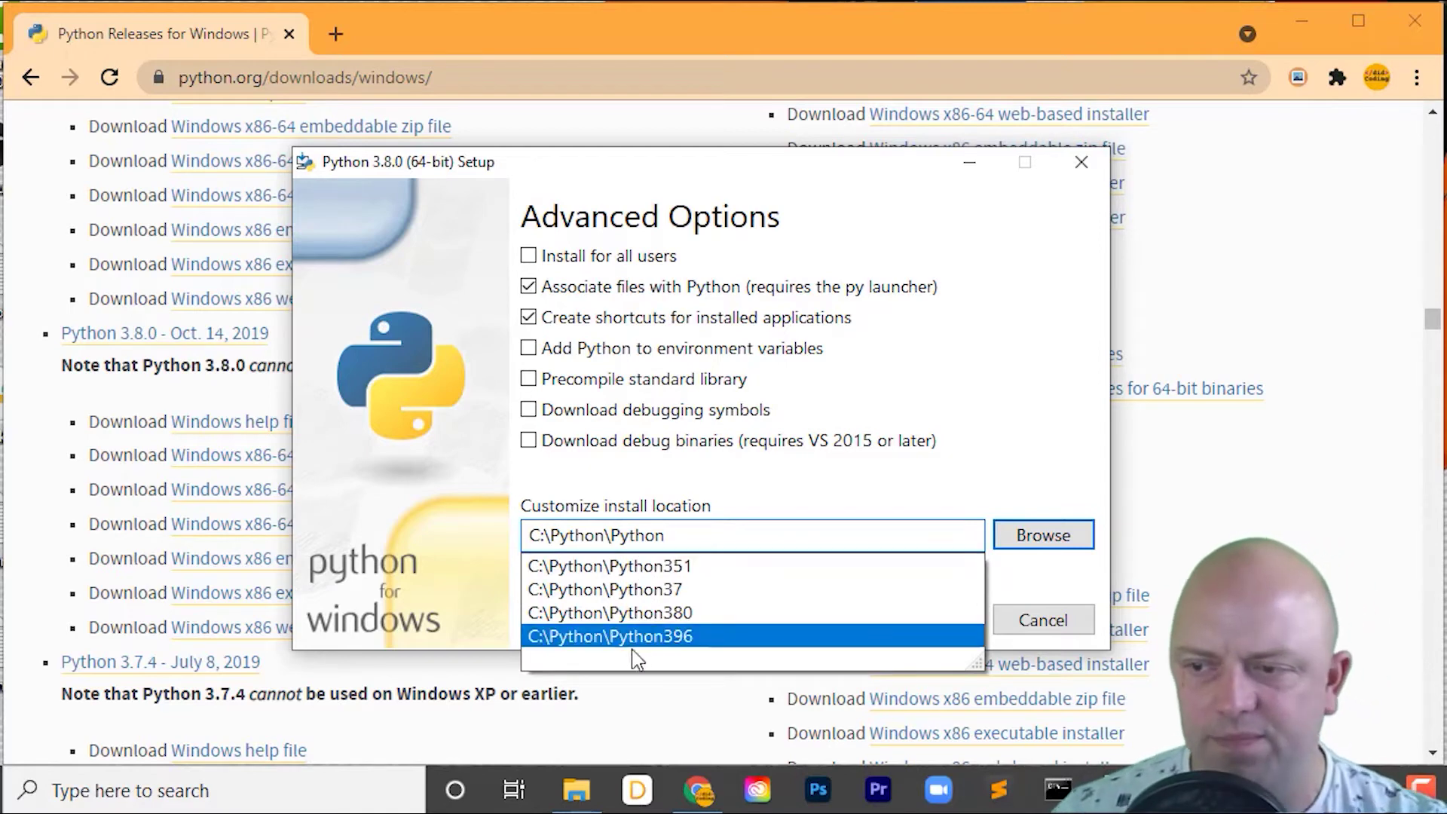
{"action": "left_click", "coordinate": [691, 617]}
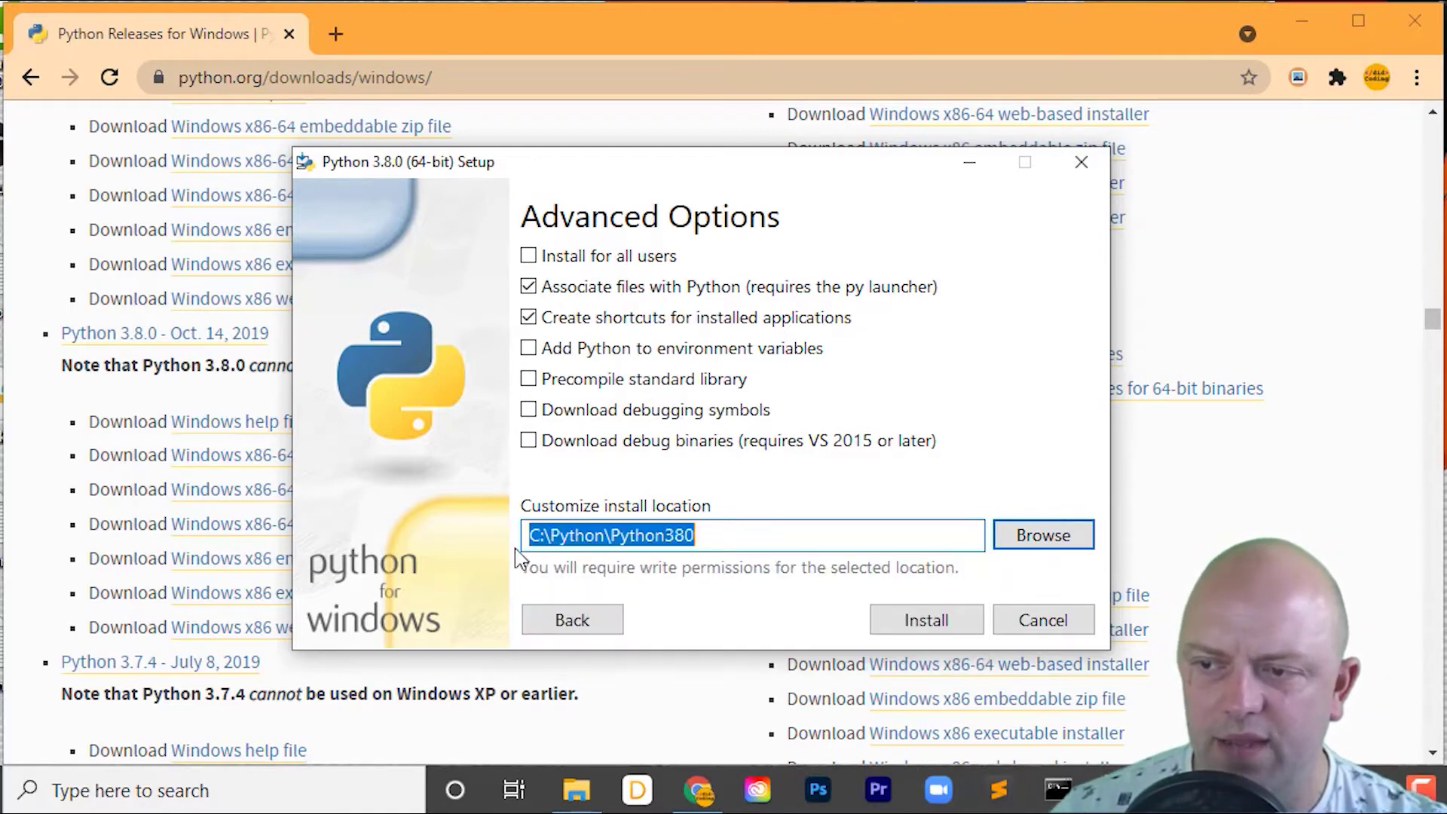
{"action": "left_click", "coordinate": [931, 633]}
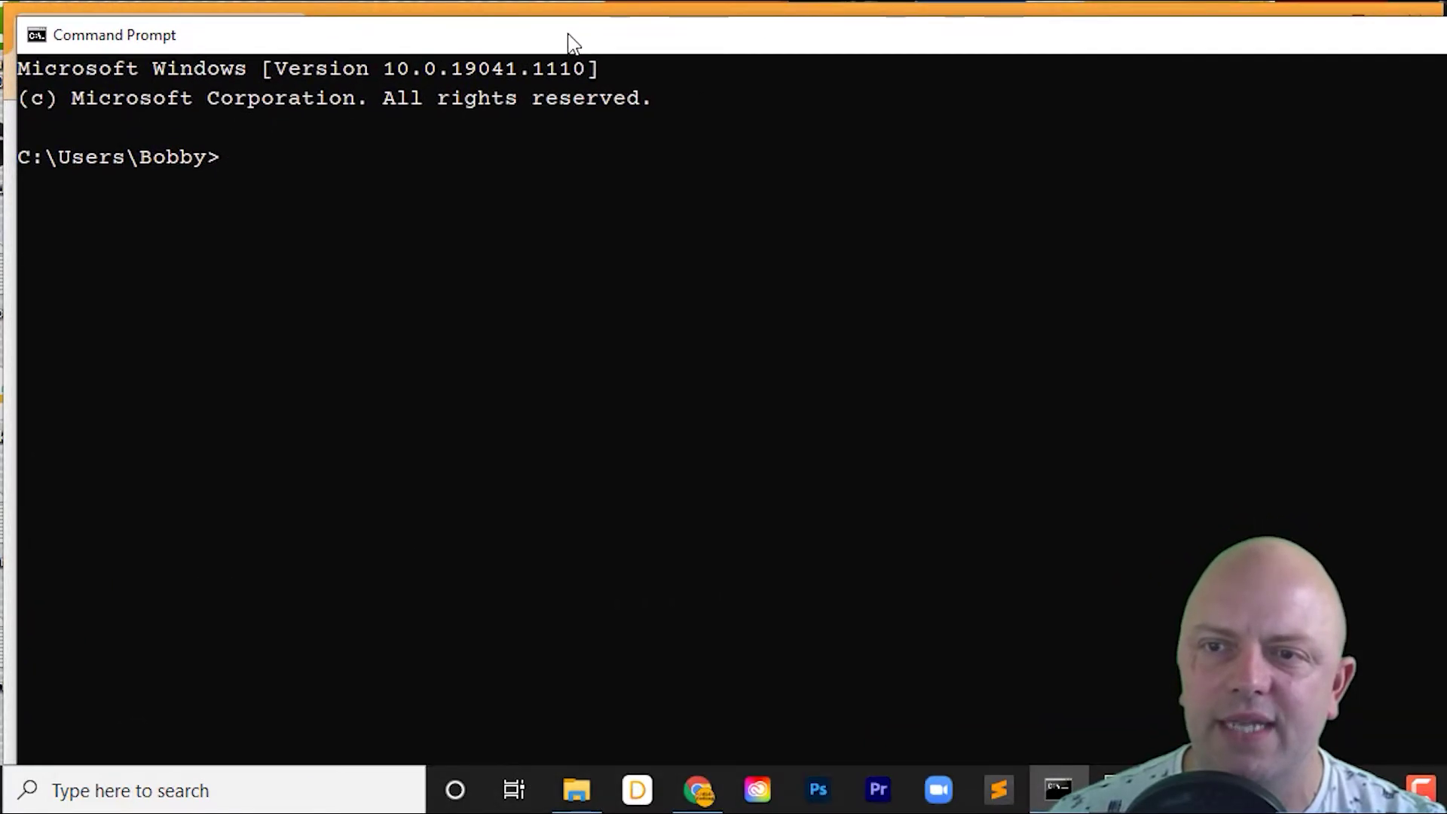
Step: Run python --version in Command Prompt, confirming it reports Python 3.7.3
{"action": "left_click", "coordinate": [231, 172]}
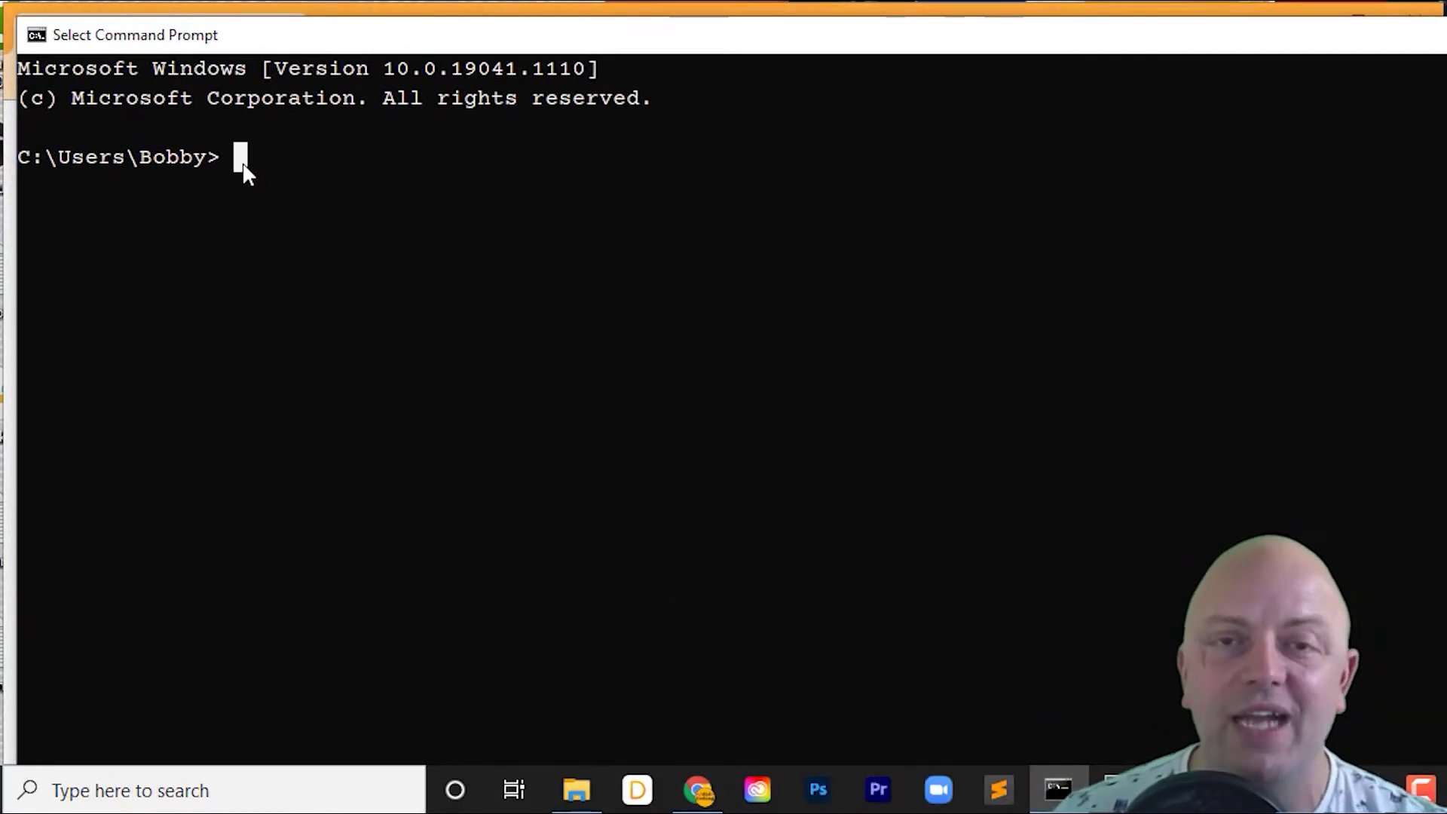
{"action": "type", "text": "python "}
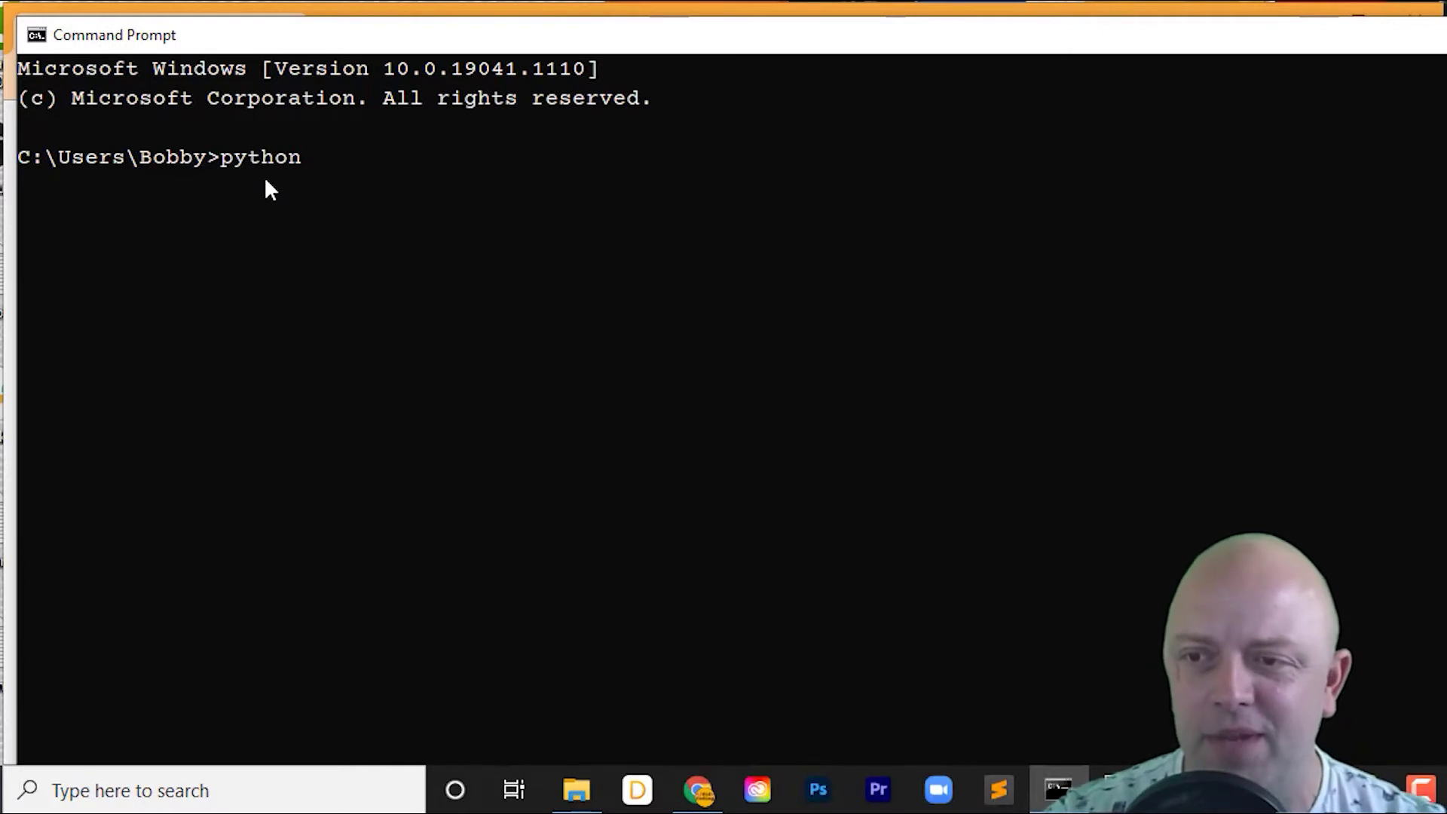
{"action": "type", "text": "--version"}
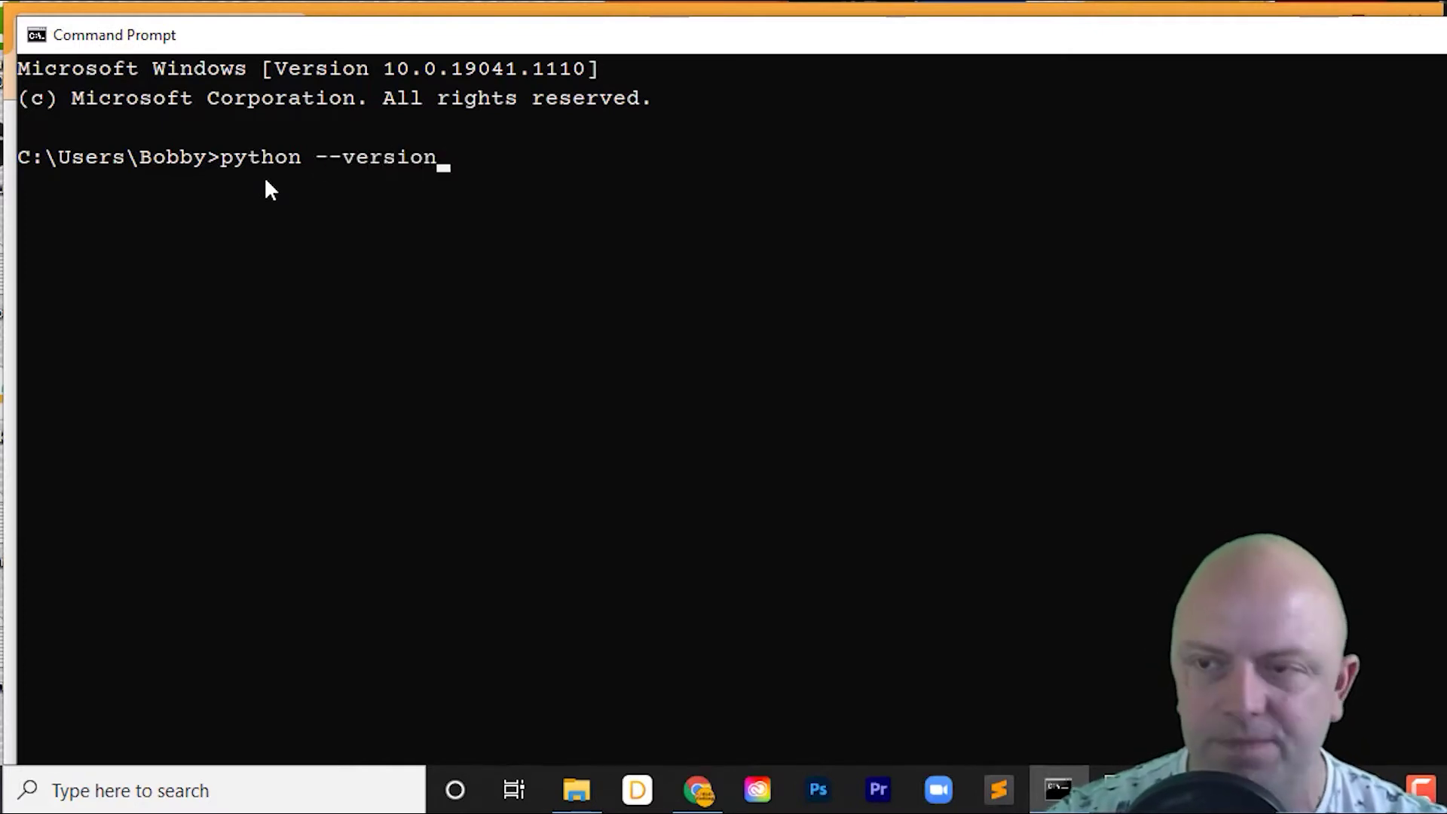
{"action": "key", "text": "Return"}
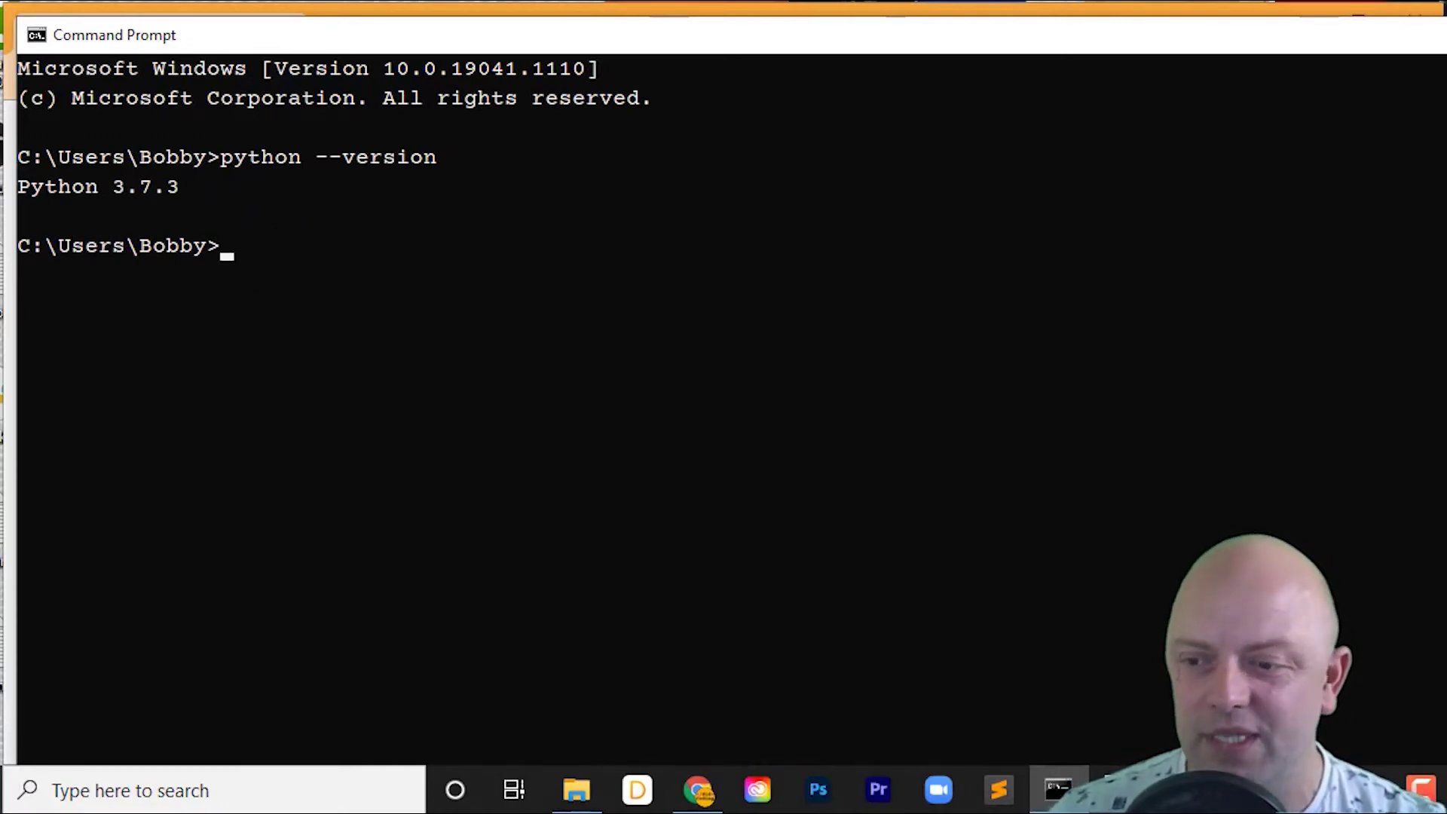
{"action": "left_click", "coordinate": [288, 789]}
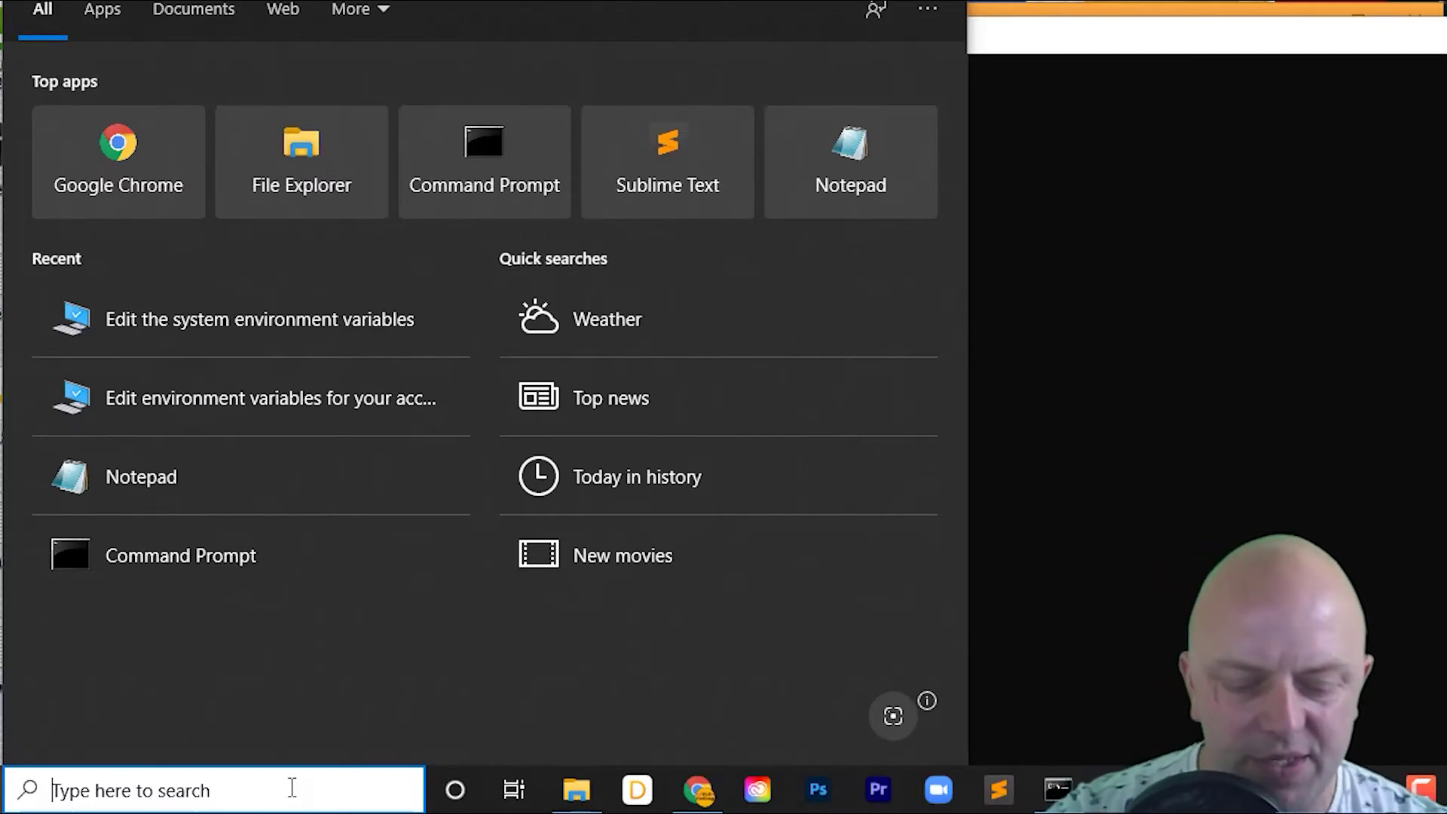
Step: Search 'envir' and open the system Path variable for editing in Environment Variables
{"action": "type", "text": "envir"}
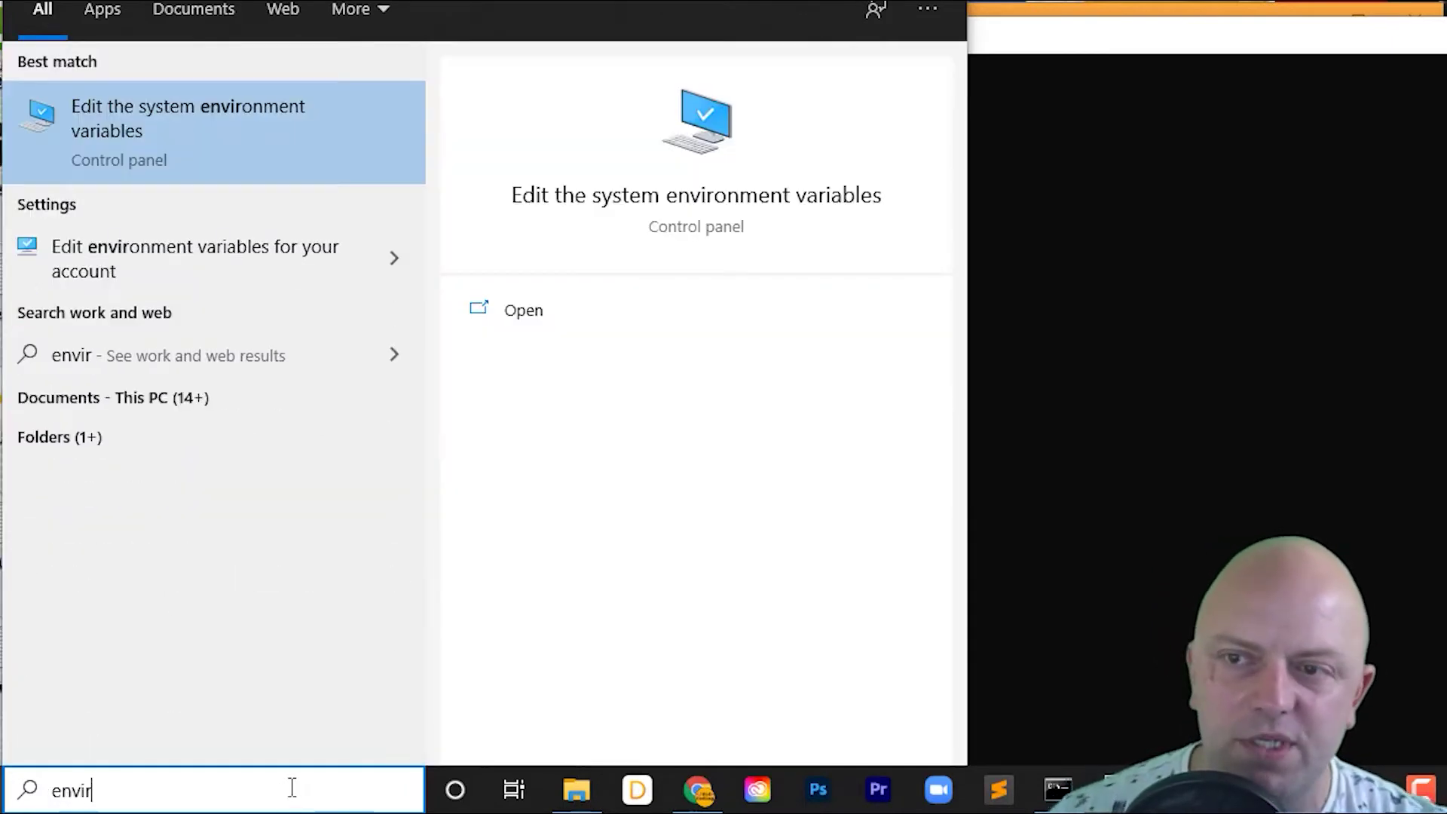
{"action": "left_click", "coordinate": [124, 107]}
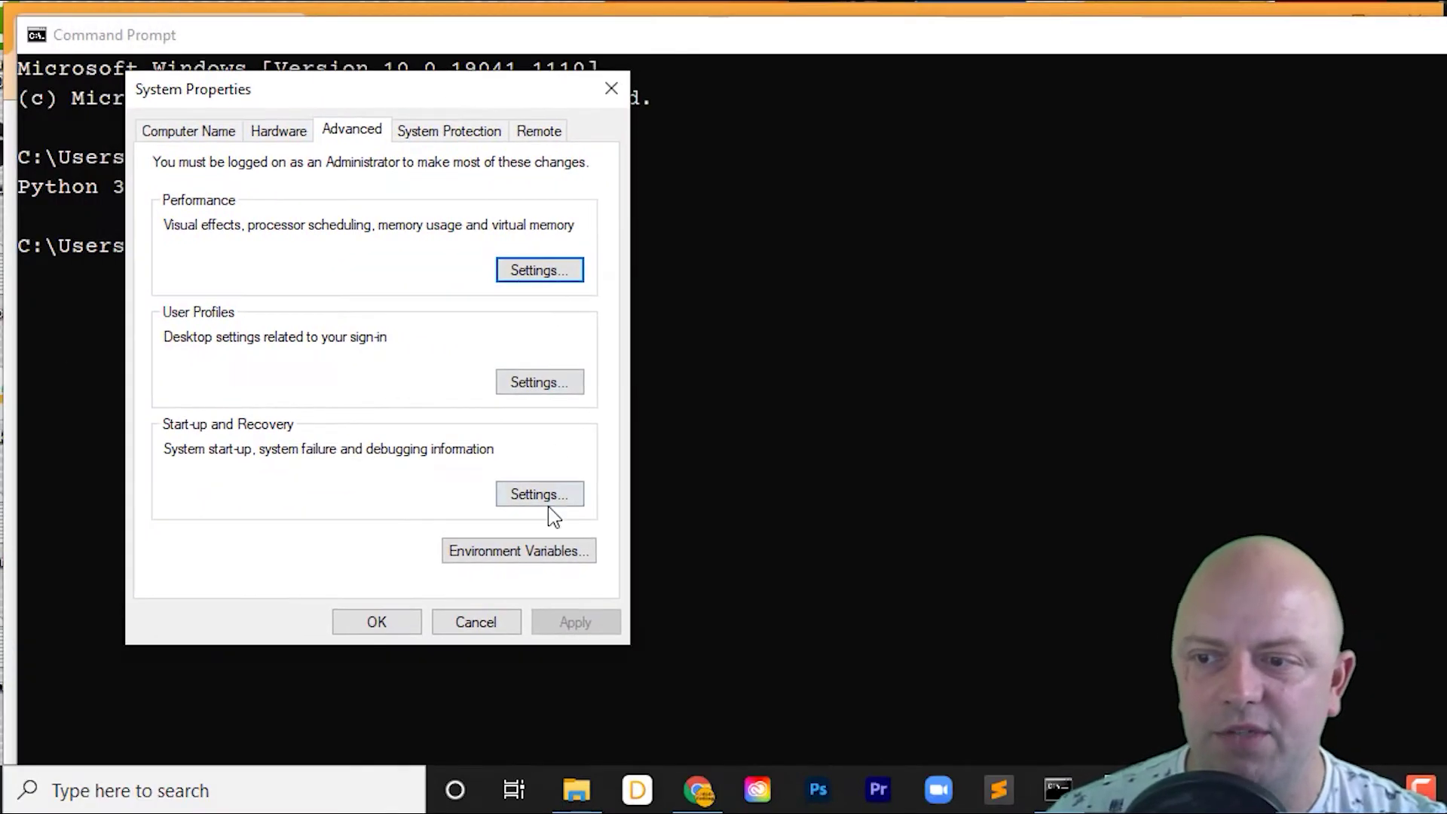
{"action": "left_click", "coordinate": [519, 551]}
{"action": "left_click_drag", "start_coordinate": [1055, 8], "coordinate": [618, 33]}
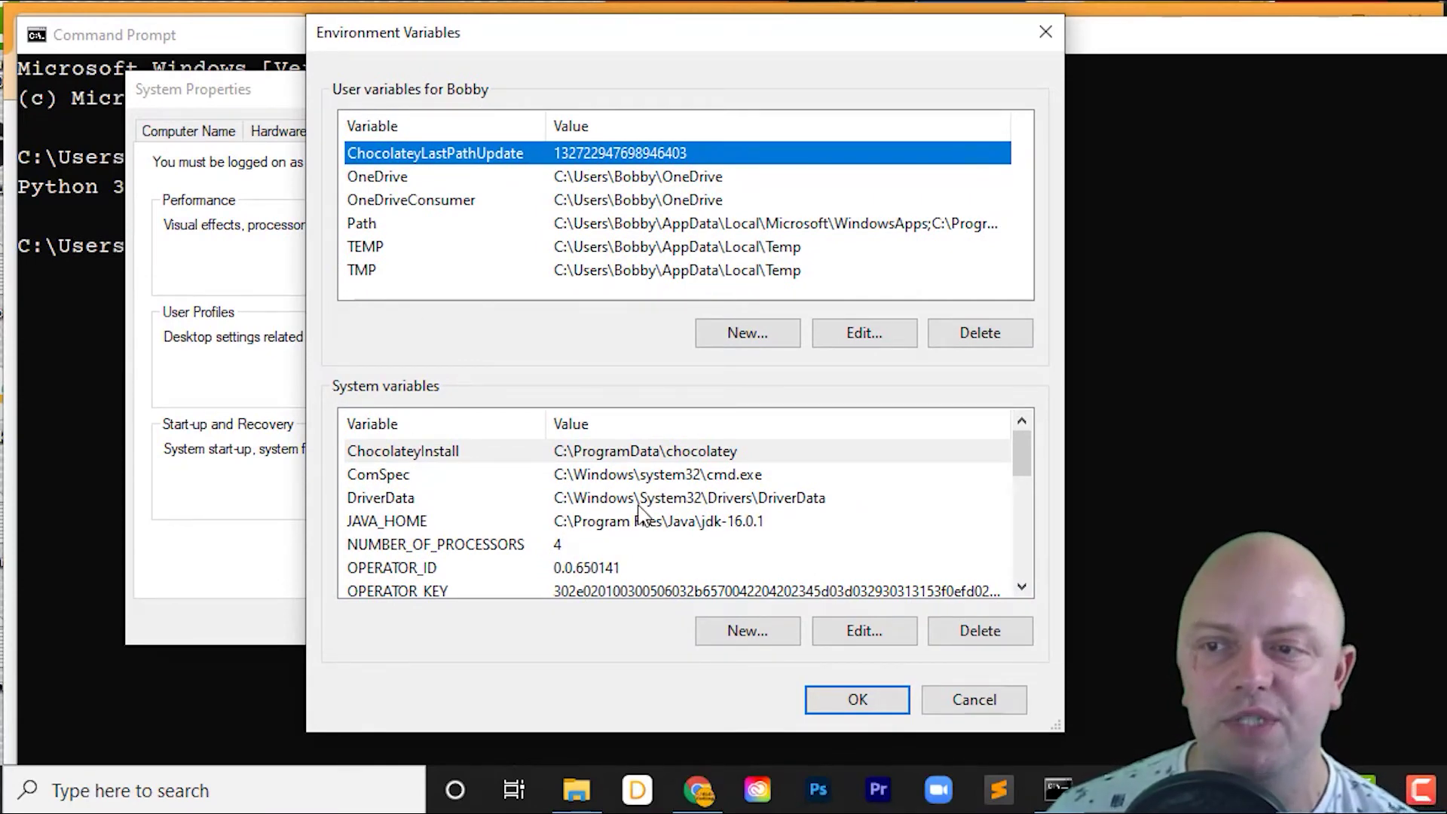
{"action": "scroll", "coordinate": [618, 551], "scroll_direction": "down", "scroll_amount": 2}
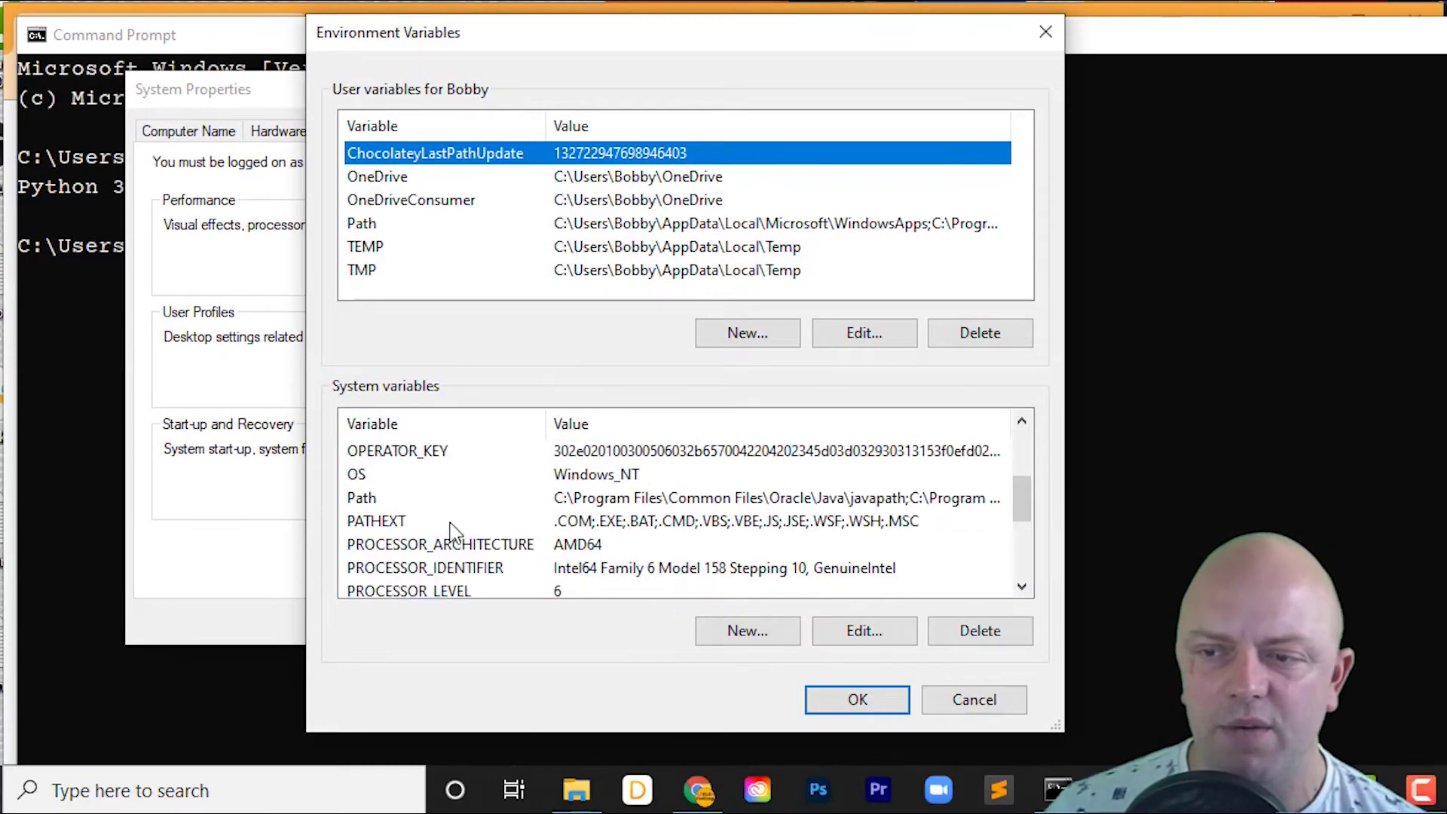
{"action": "left_click", "coordinate": [637, 503]}
{"action": "left_click", "coordinate": [865, 640]}
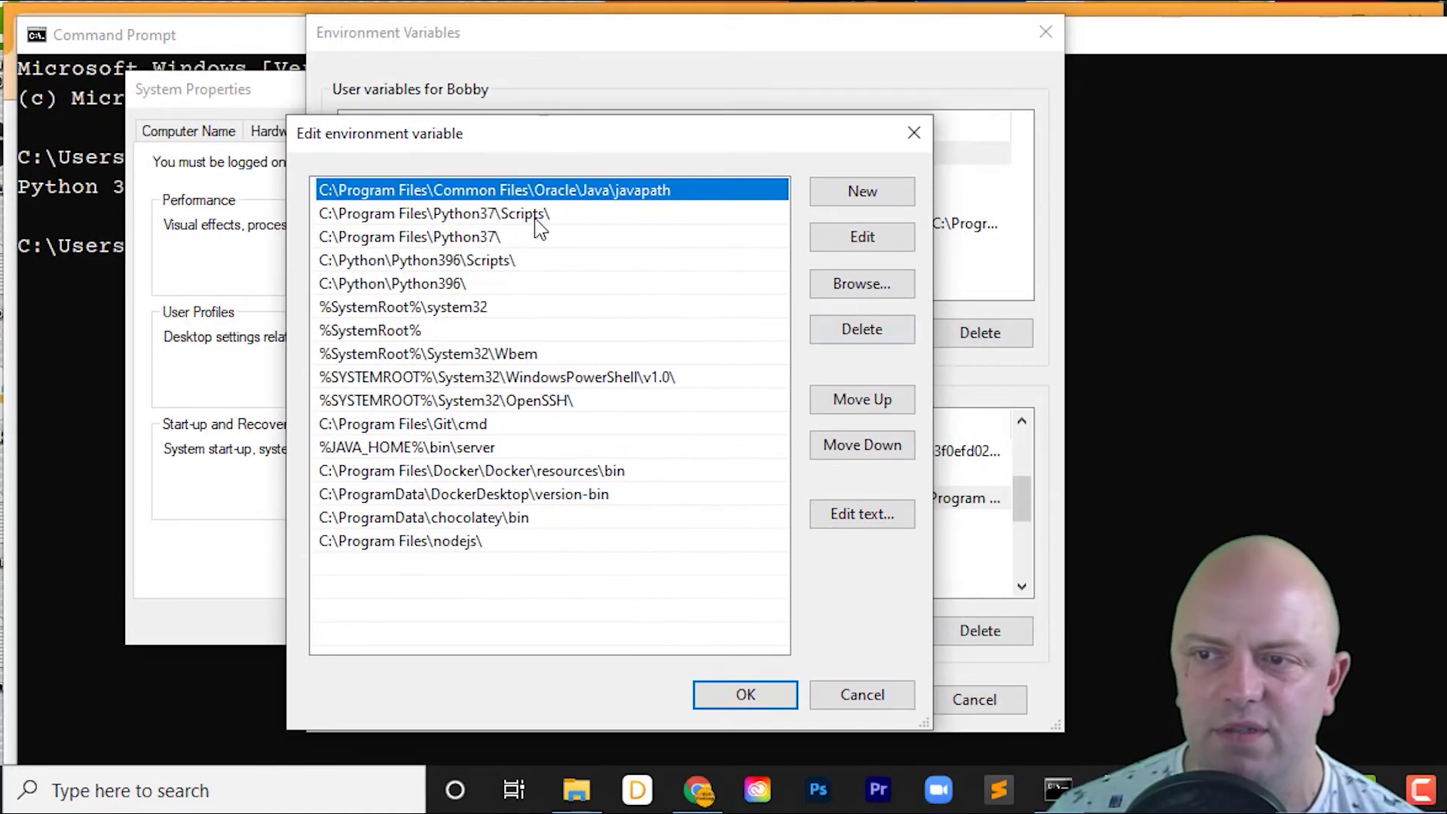
Step: Move C:\Python\Python396\Scripts\ and C:\Python\Python396\ up to second and third, then save
{"action": "left_click", "coordinate": [475, 264]}
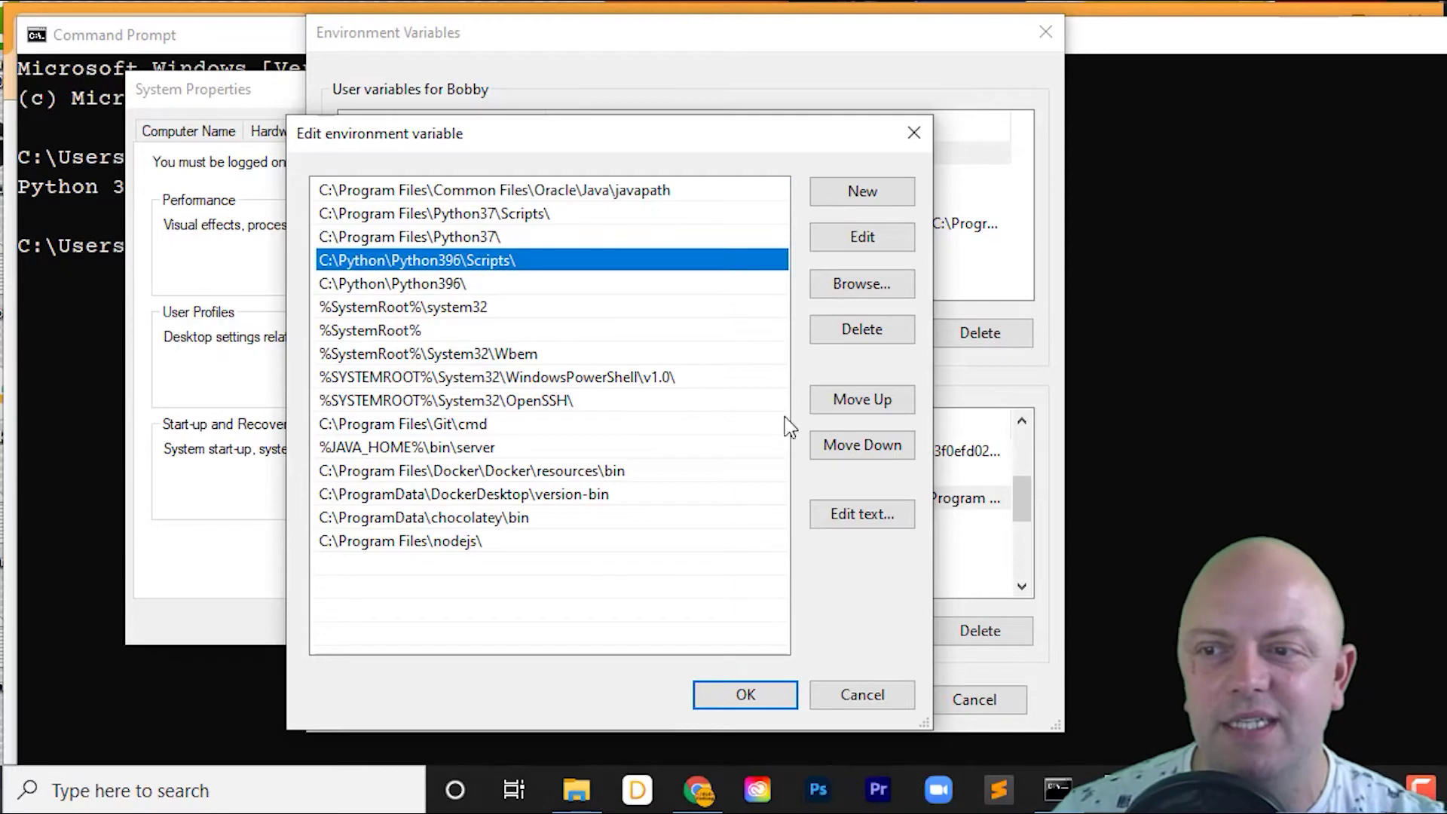
{"action": "left_click", "coordinate": [872, 402]}
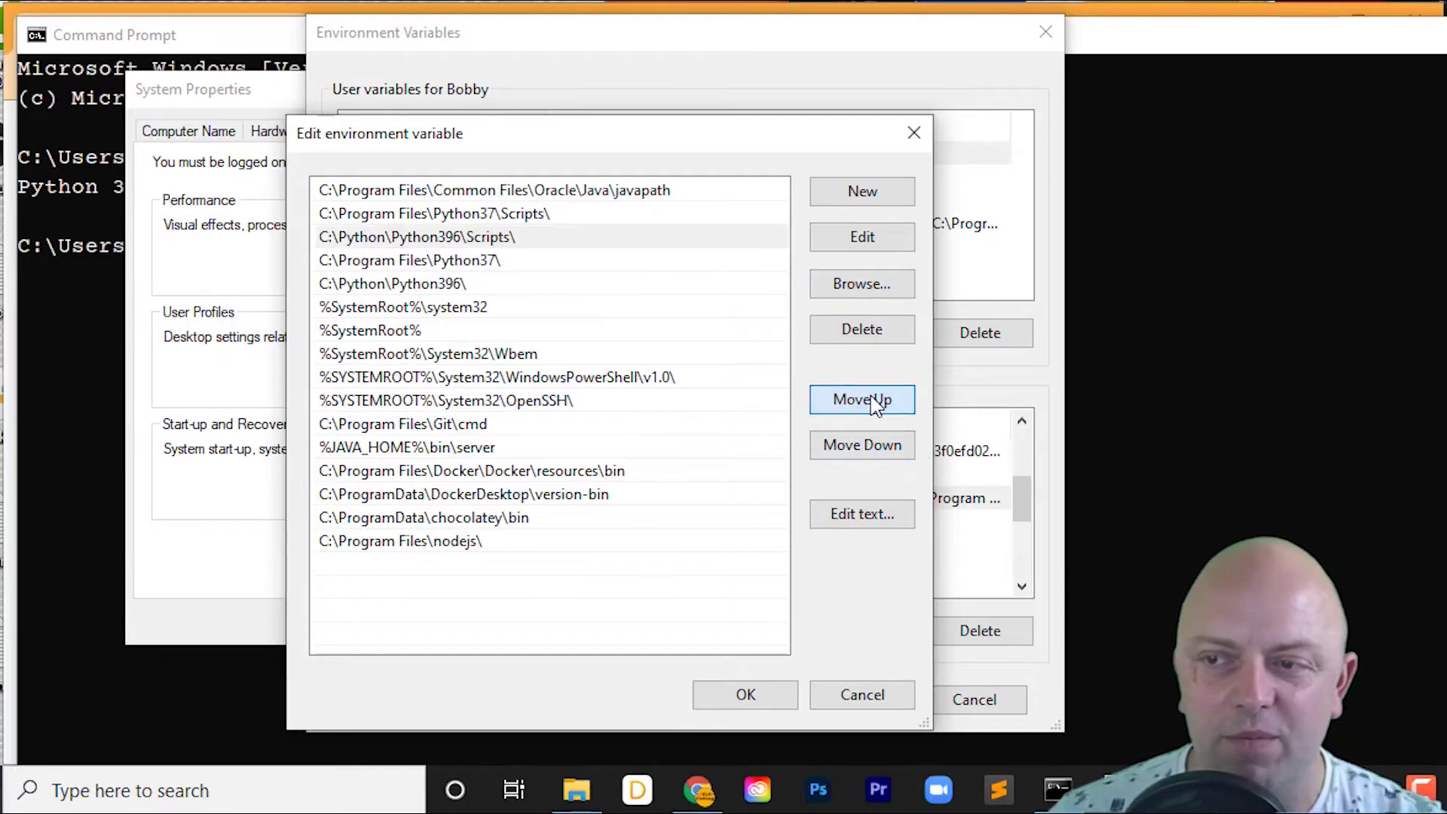
{"action": "left_click", "coordinate": [874, 401]}
{"action": "left_click", "coordinate": [499, 287]}
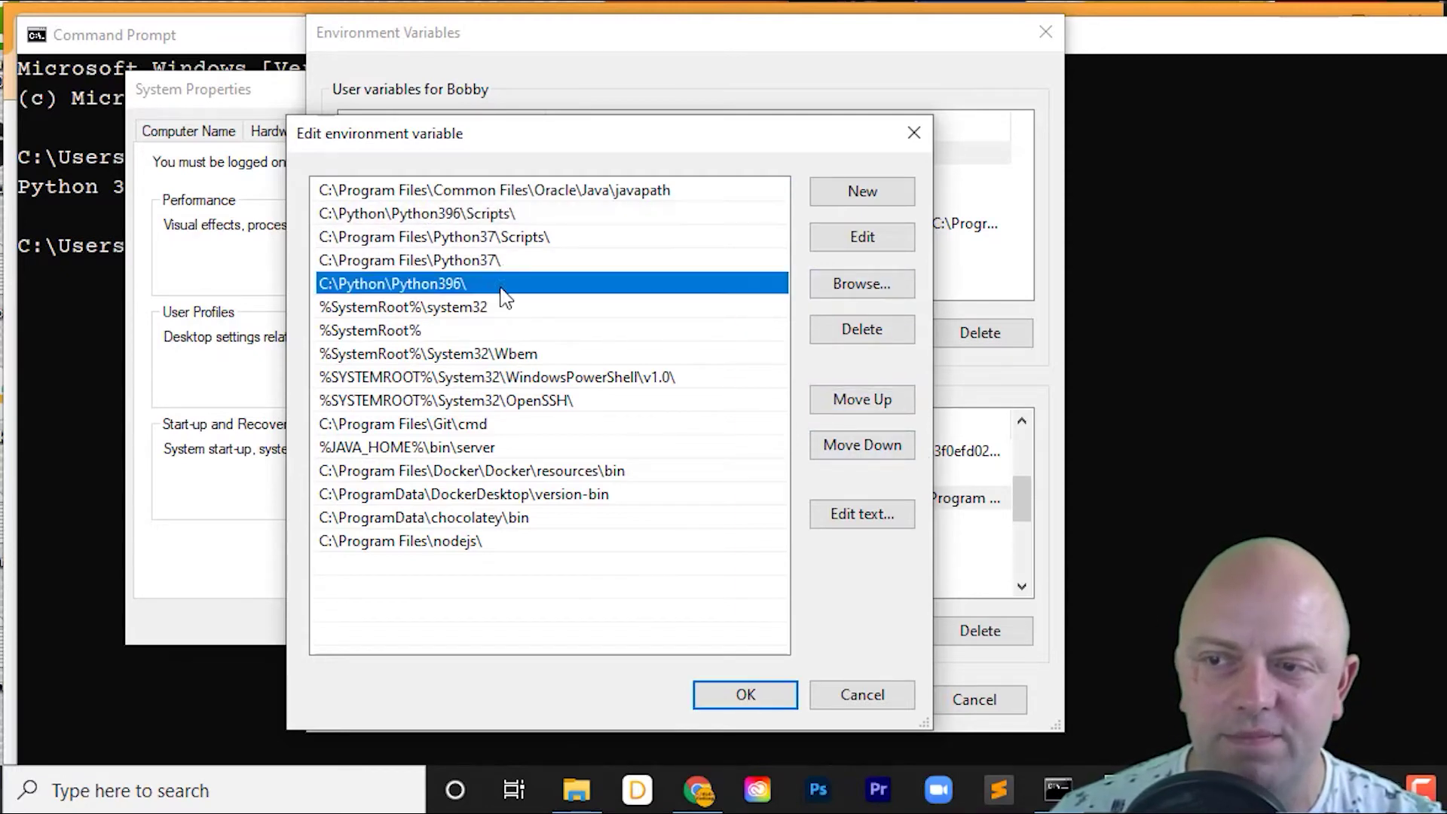
{"action": "left_click", "coordinate": [872, 399]}
{"action": "left_click", "coordinate": [872, 401]}
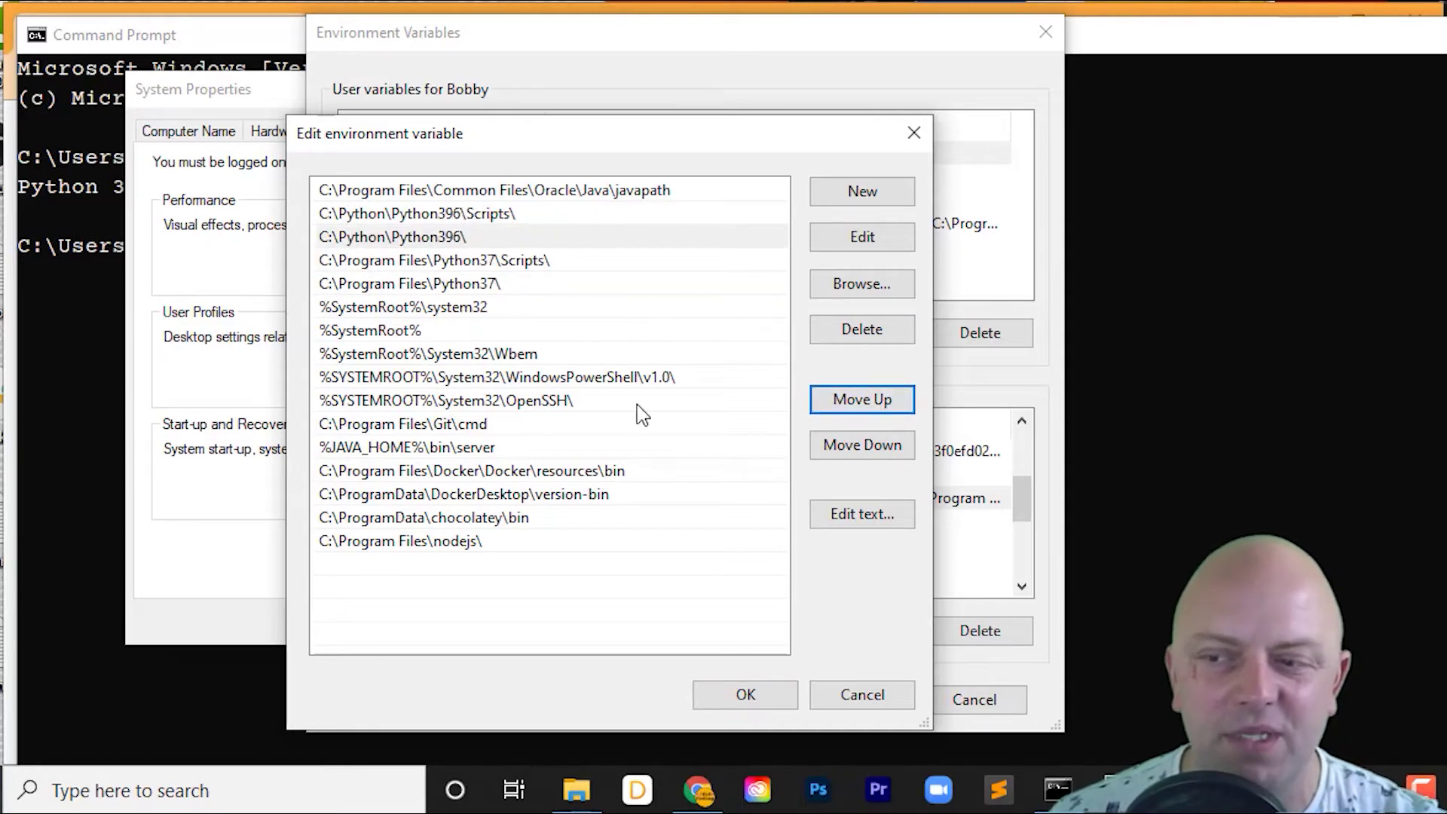
{"action": "left_click", "coordinate": [754, 696]}
{"action": "left_click", "coordinate": [863, 703]}
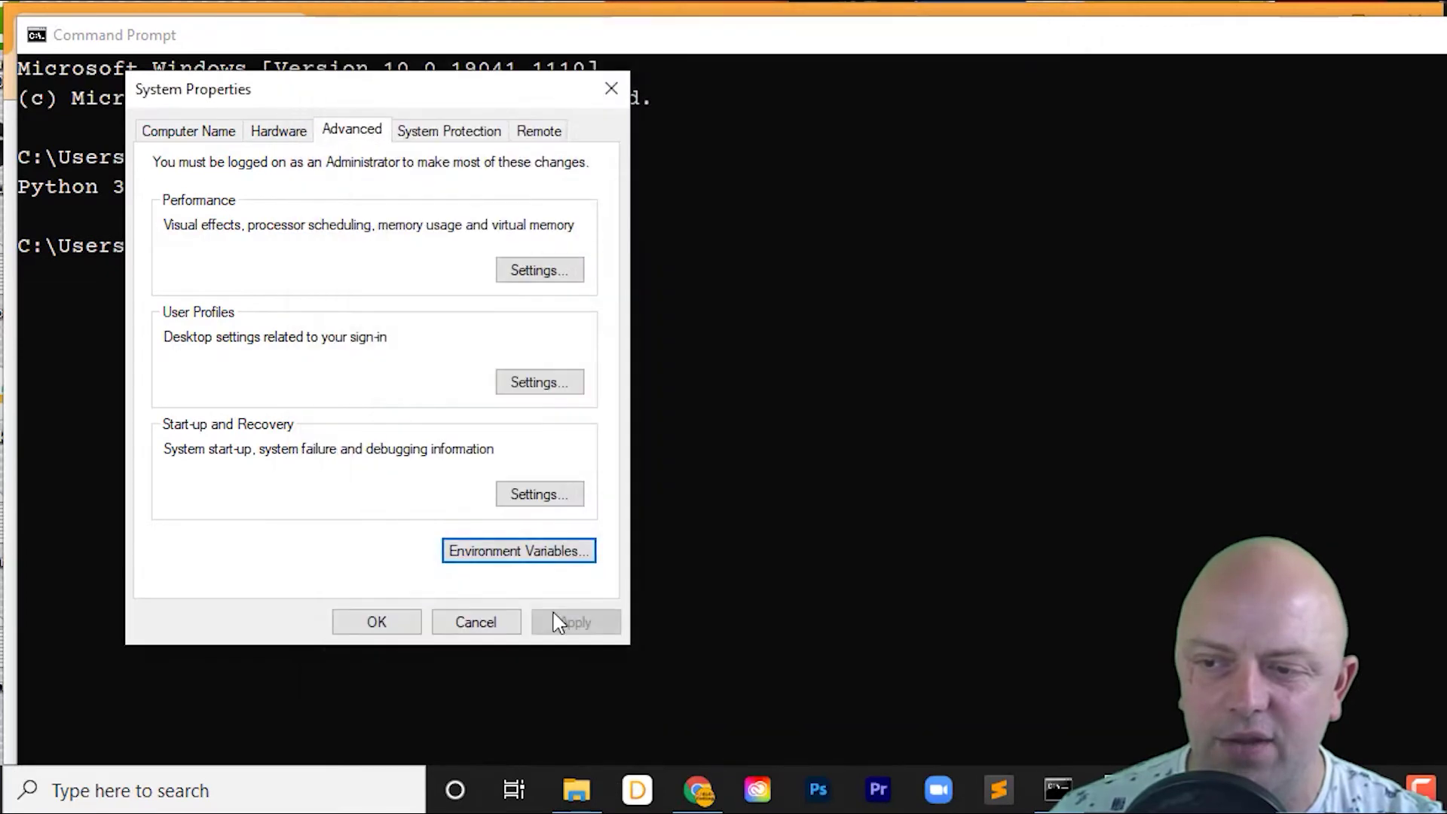
Step: Close System Properties and rerun python --version, correcting the misspelled command
{"action": "left_click", "coordinate": [386, 622]}
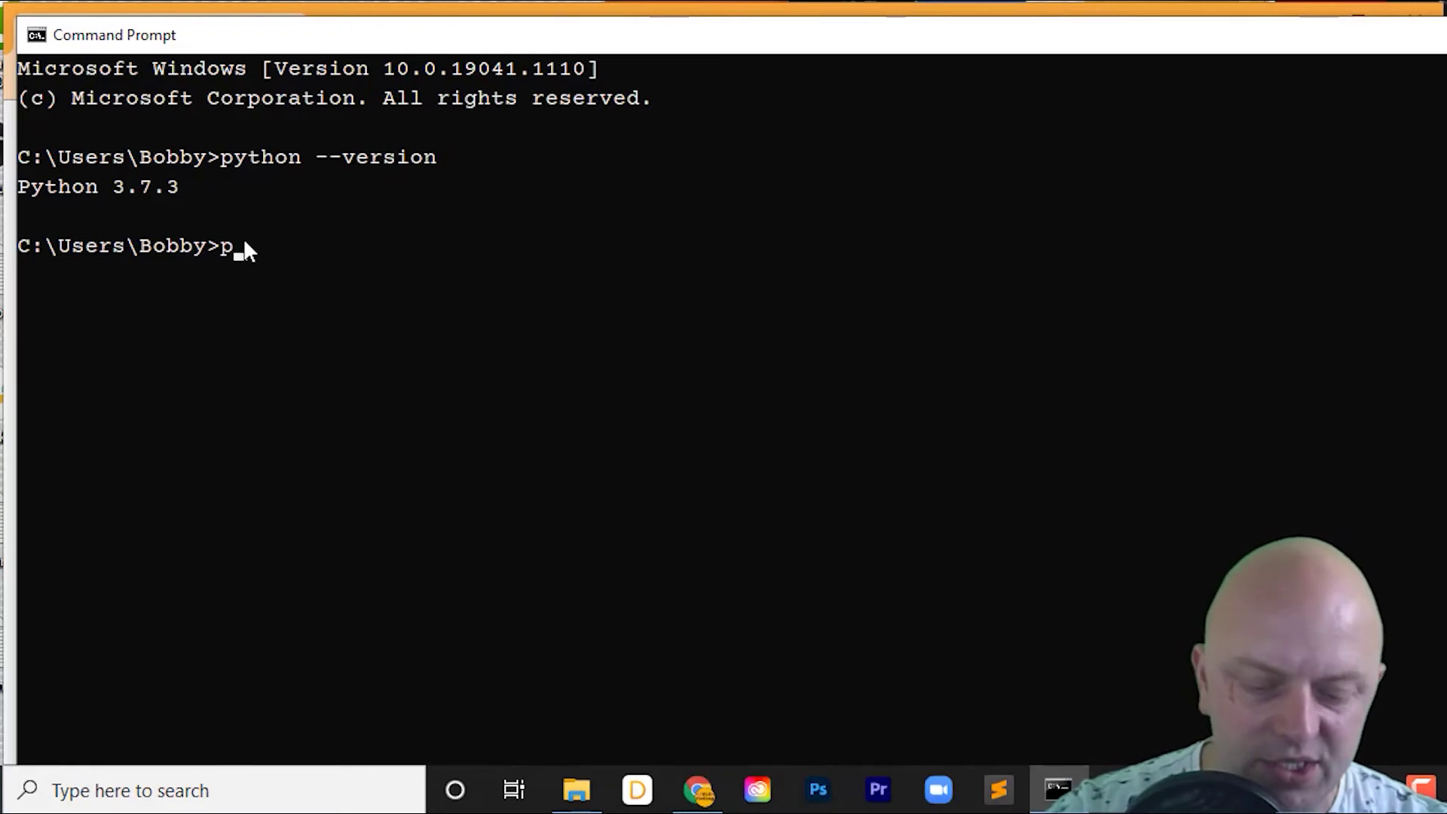
{"action": "type", "text": "ython --v"}
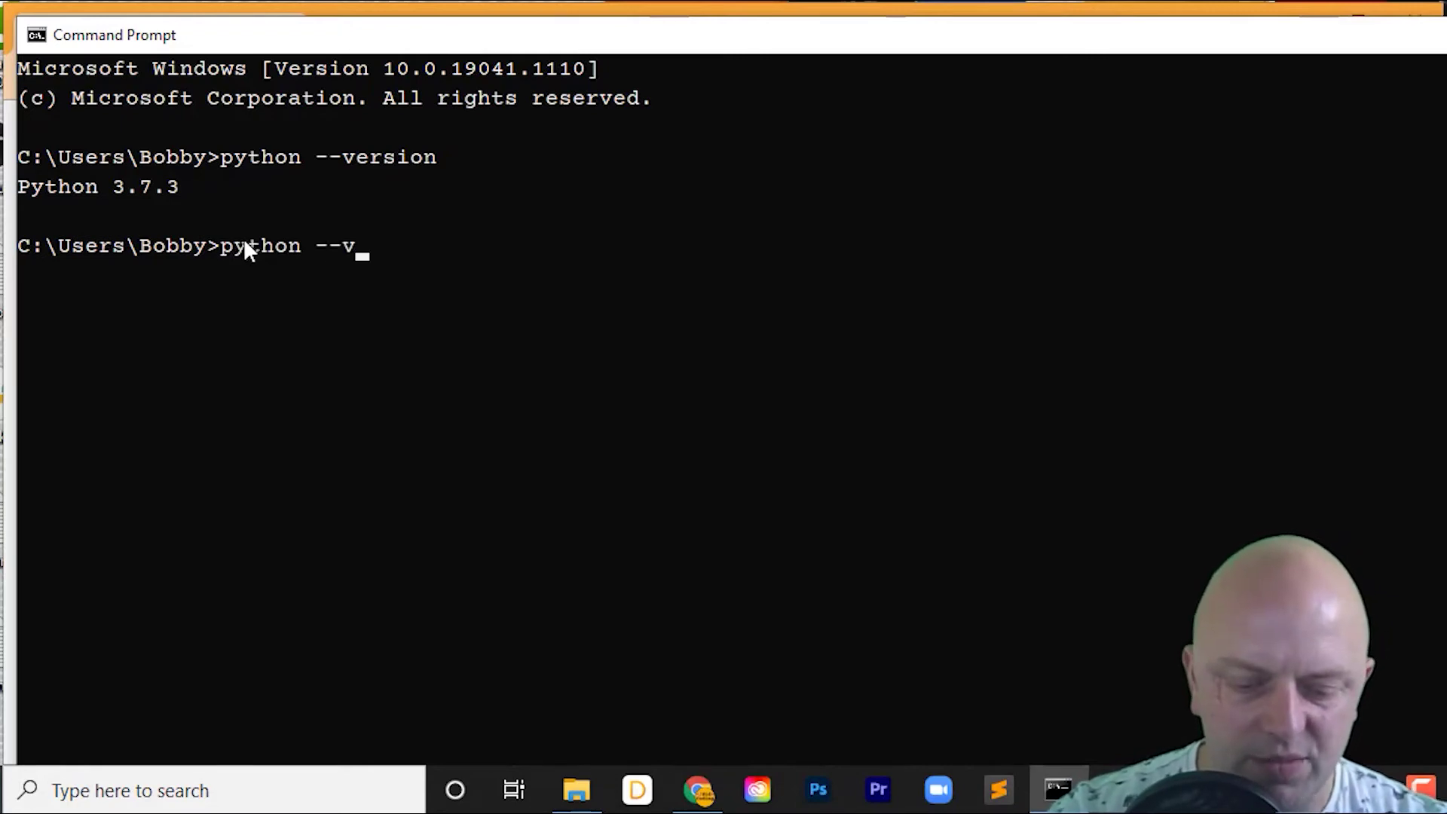
{"action": "type", "text": "eriosn"}
{"action": "key", "text": "BackSpace"}
{"action": "key", "text": "BackSpace"}
{"action": "key", "text": "BackSpace"}
{"action": "key", "text": "BackSpace"}
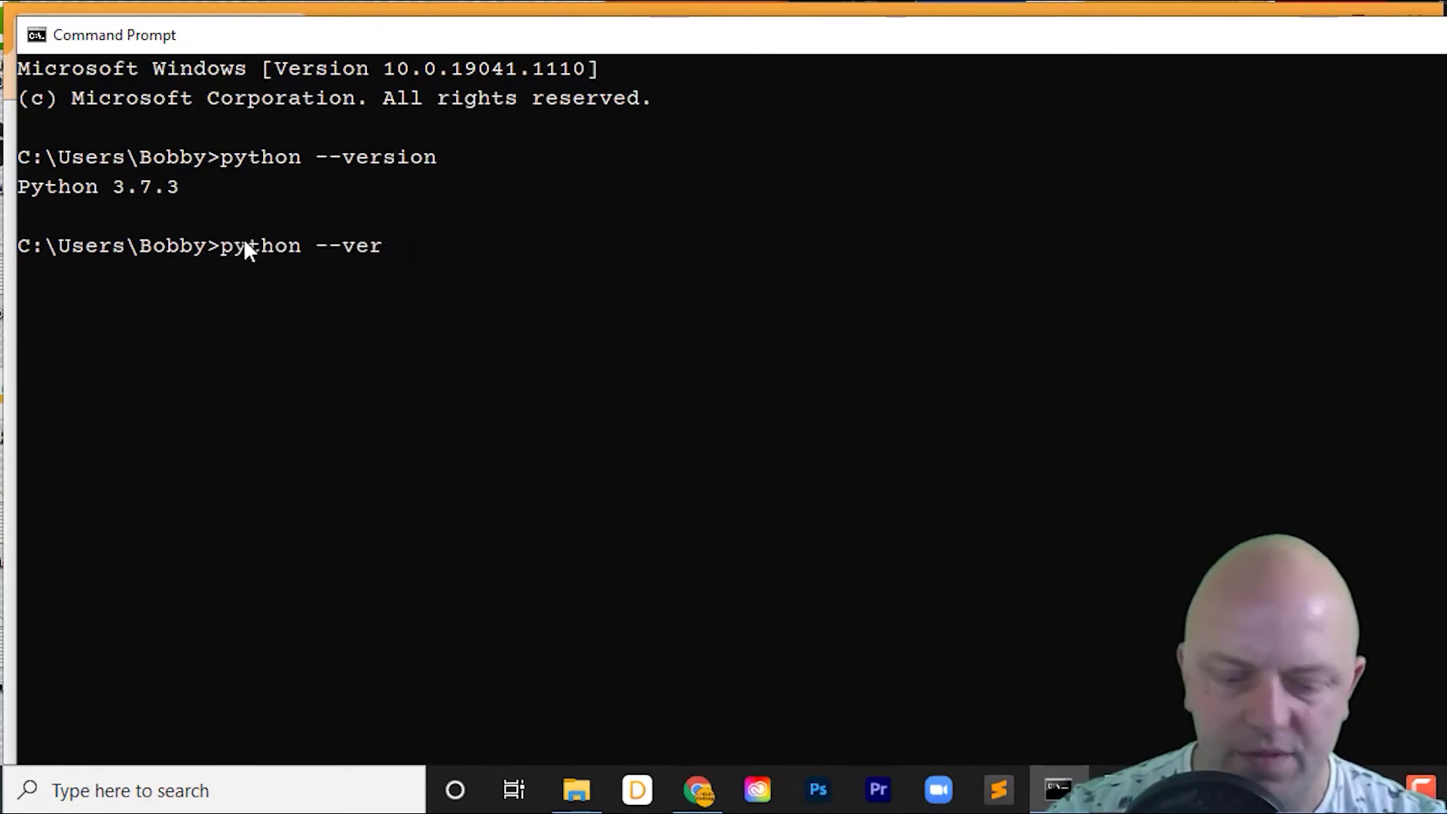
{"action": "type", "text": "sion"}
{"action": "key", "text": "Return"}
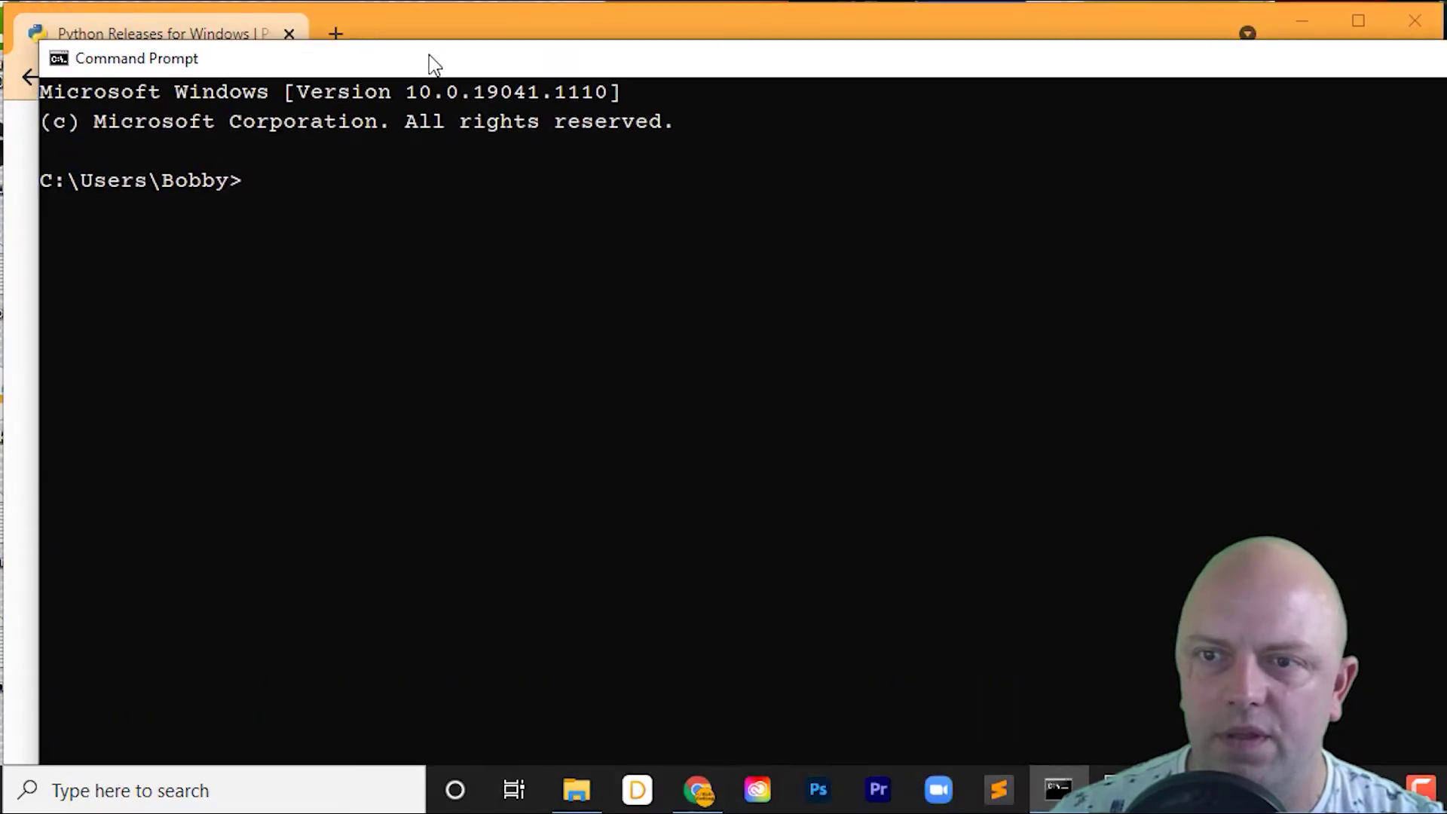
Step: In a new console, confirm python --version reports 3.9.6 and start the Python interpreter
{"action": "left_click", "coordinate": [247, 185]}
{"action": "type", "text": "pyth"}
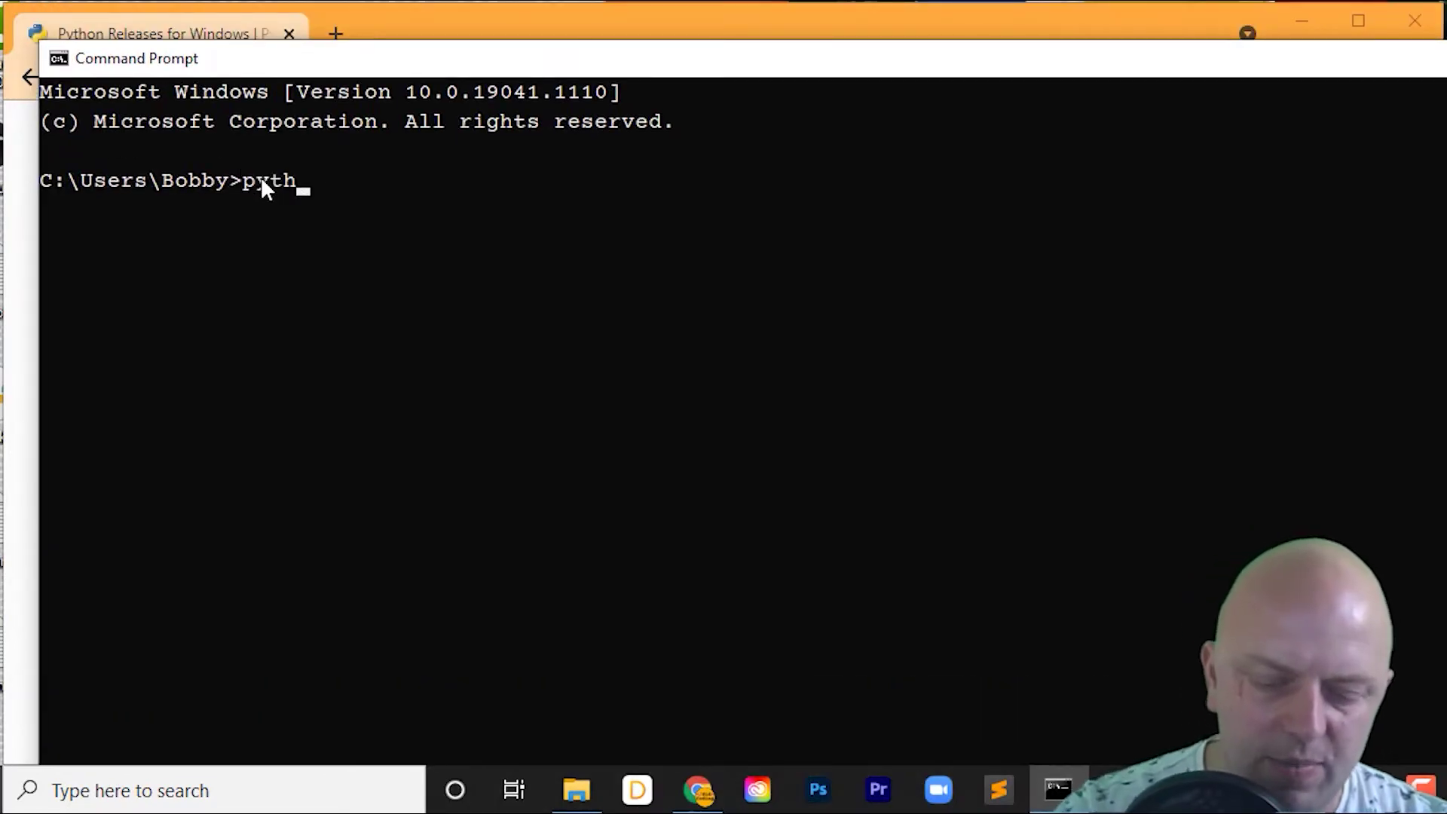
{"action": "type", "text": "on --version"}
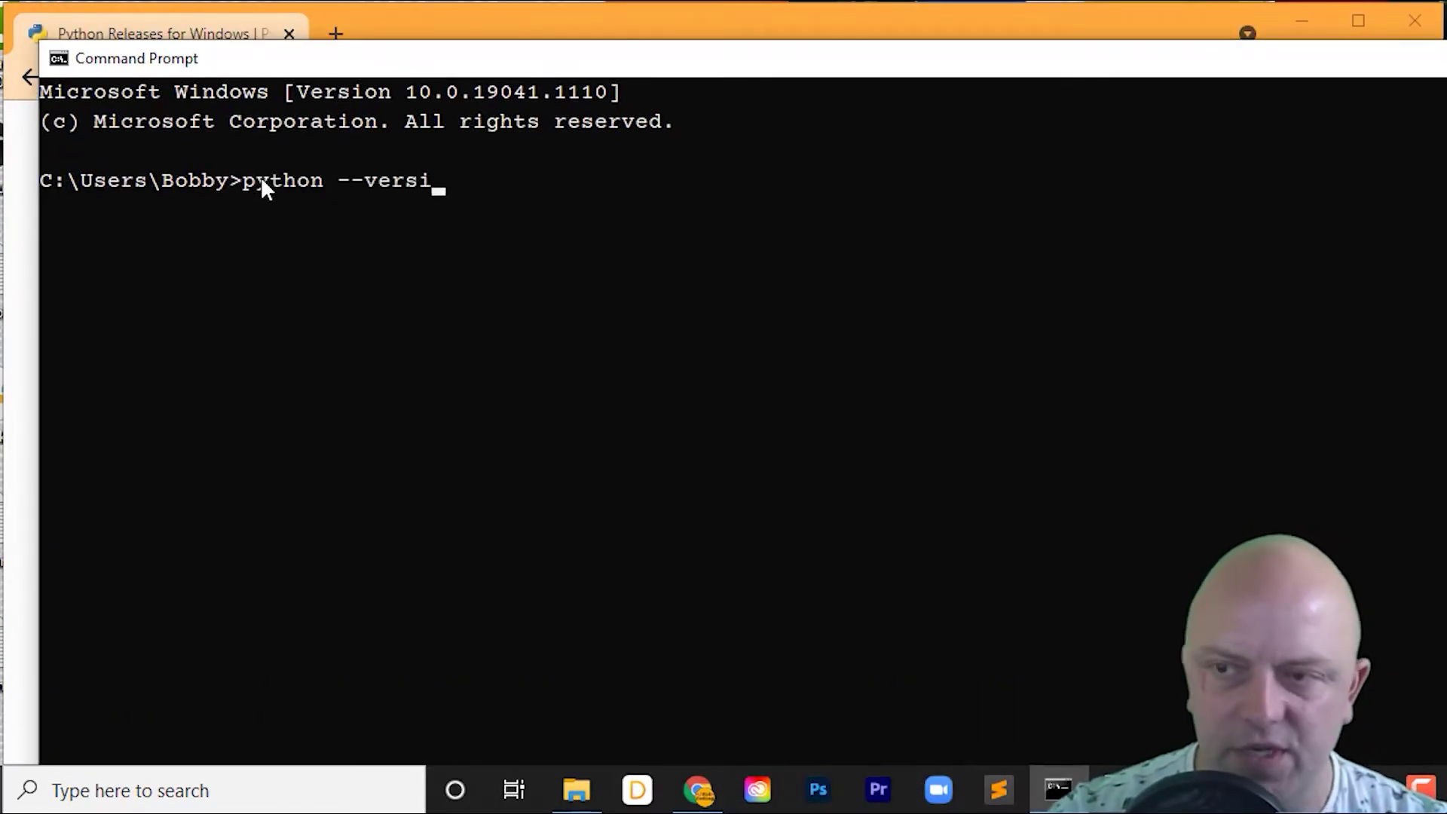
{"action": "key", "text": "Return"}
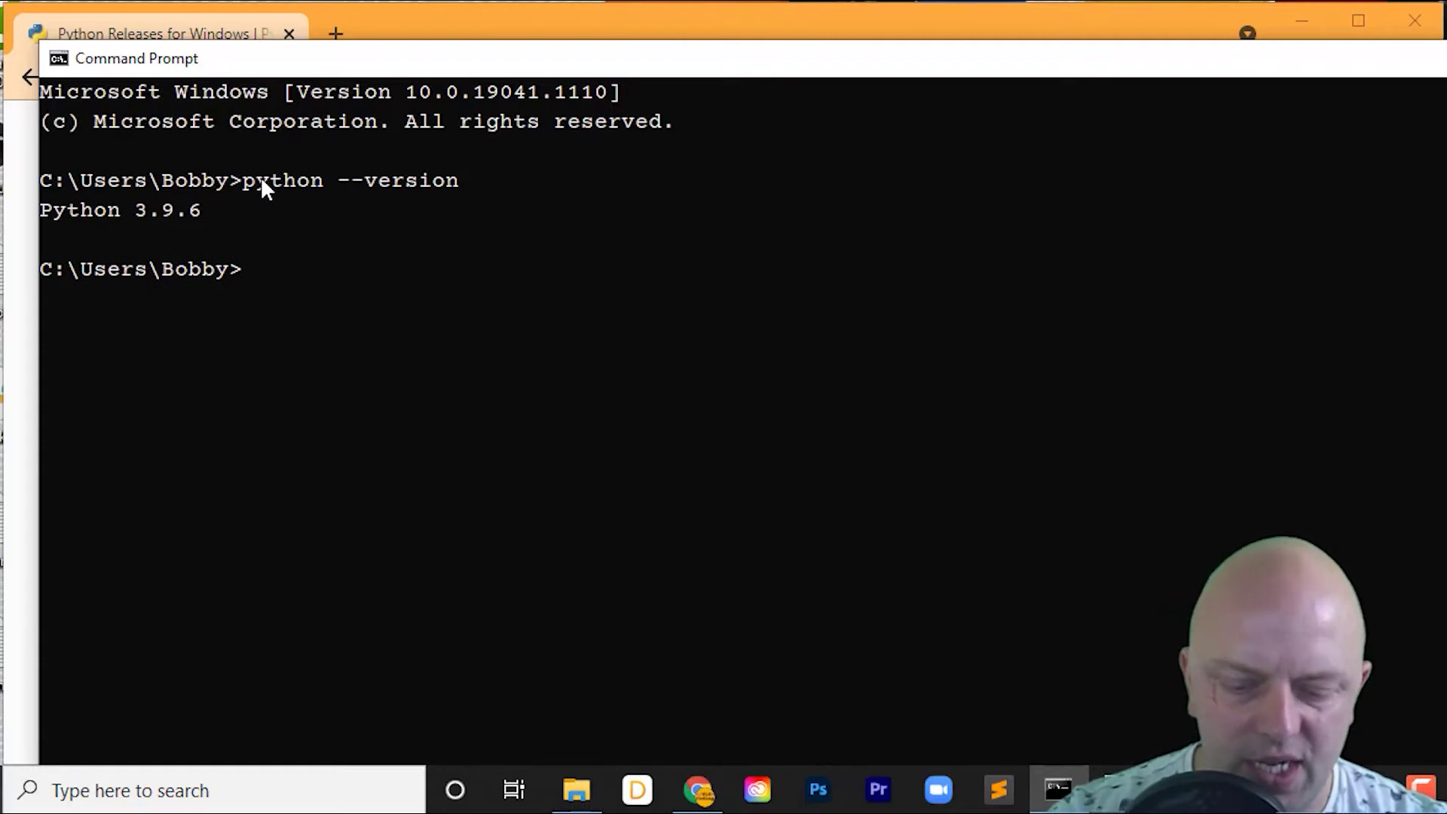
{"action": "type", "text": "python"}
{"action": "key", "text": "Return"}
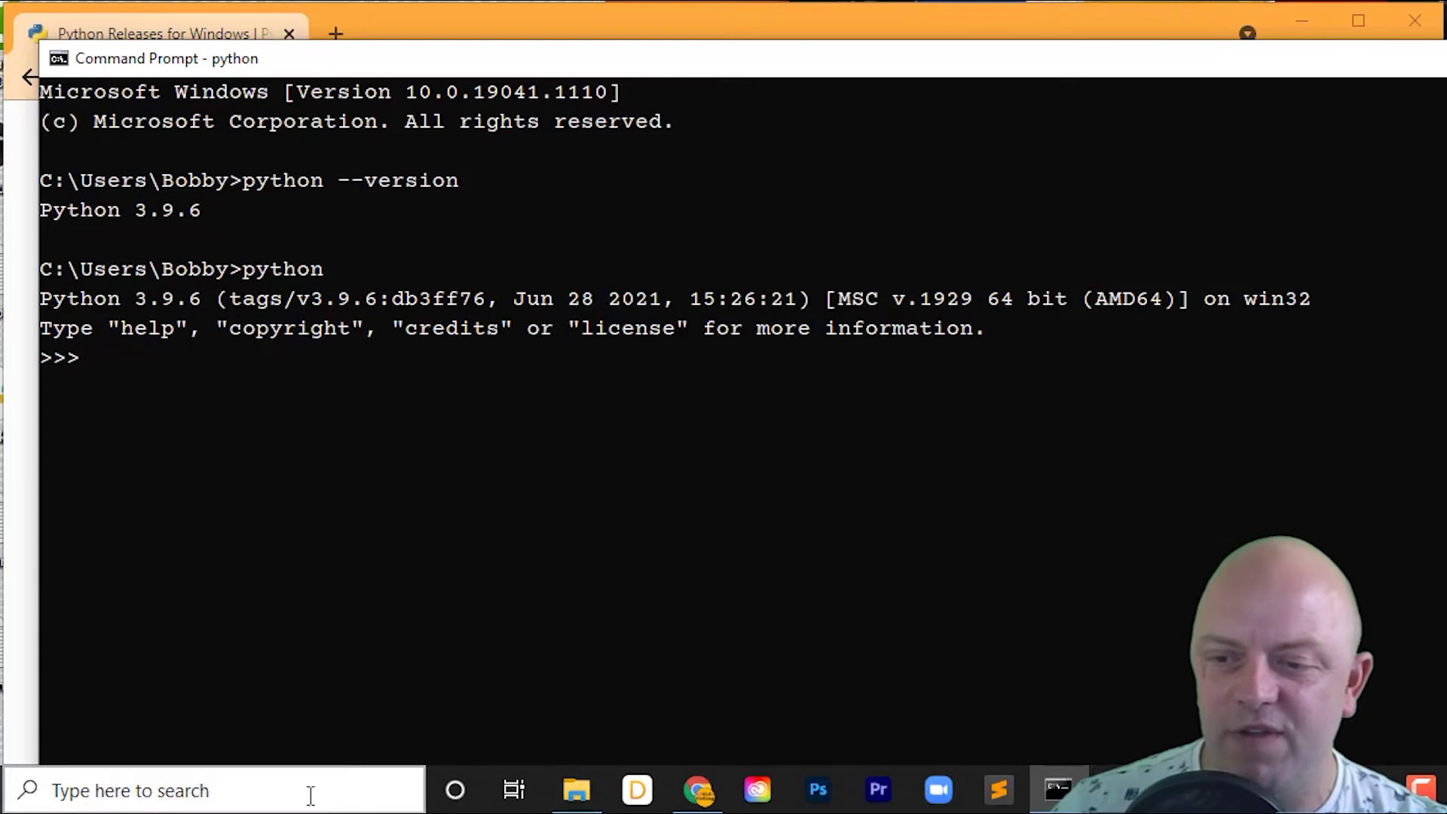
Step: Reopen the Environment Variables window via the 'en' search for Edit the system environment variables
{"action": "left_click", "coordinate": [264, 789]}
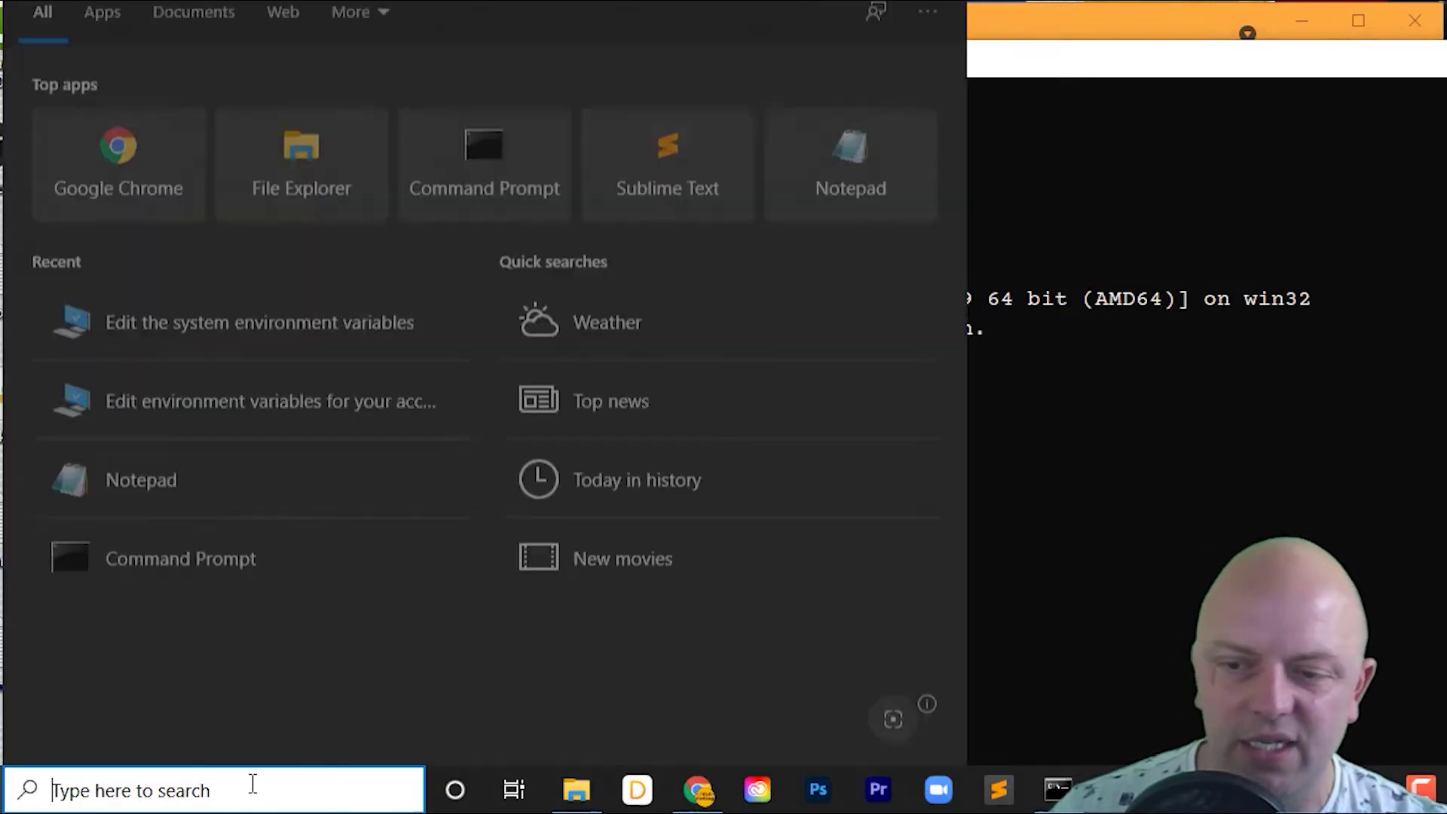
{"action": "type", "text": "en"}
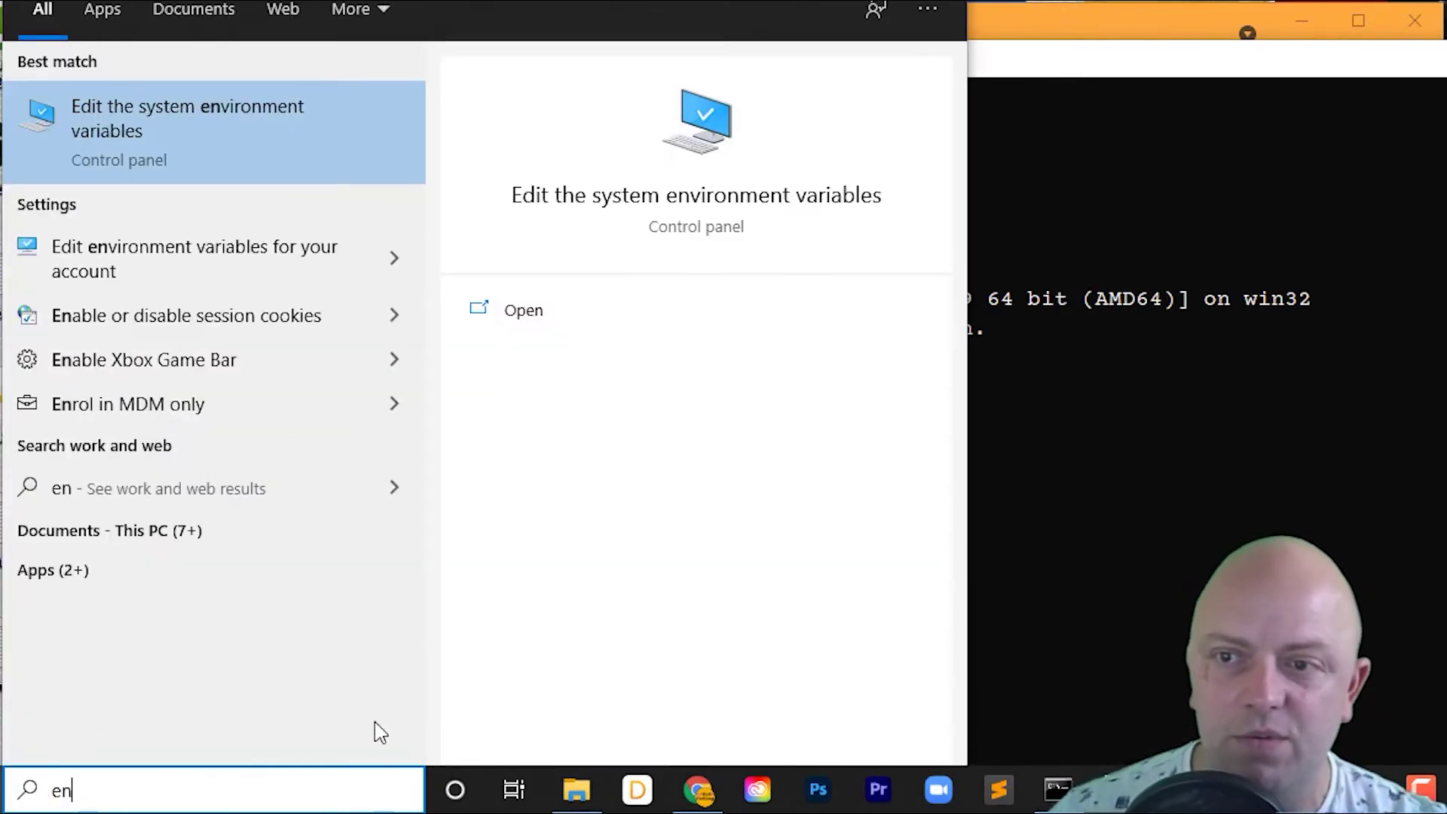
{"action": "left_click", "coordinate": [125, 120]}
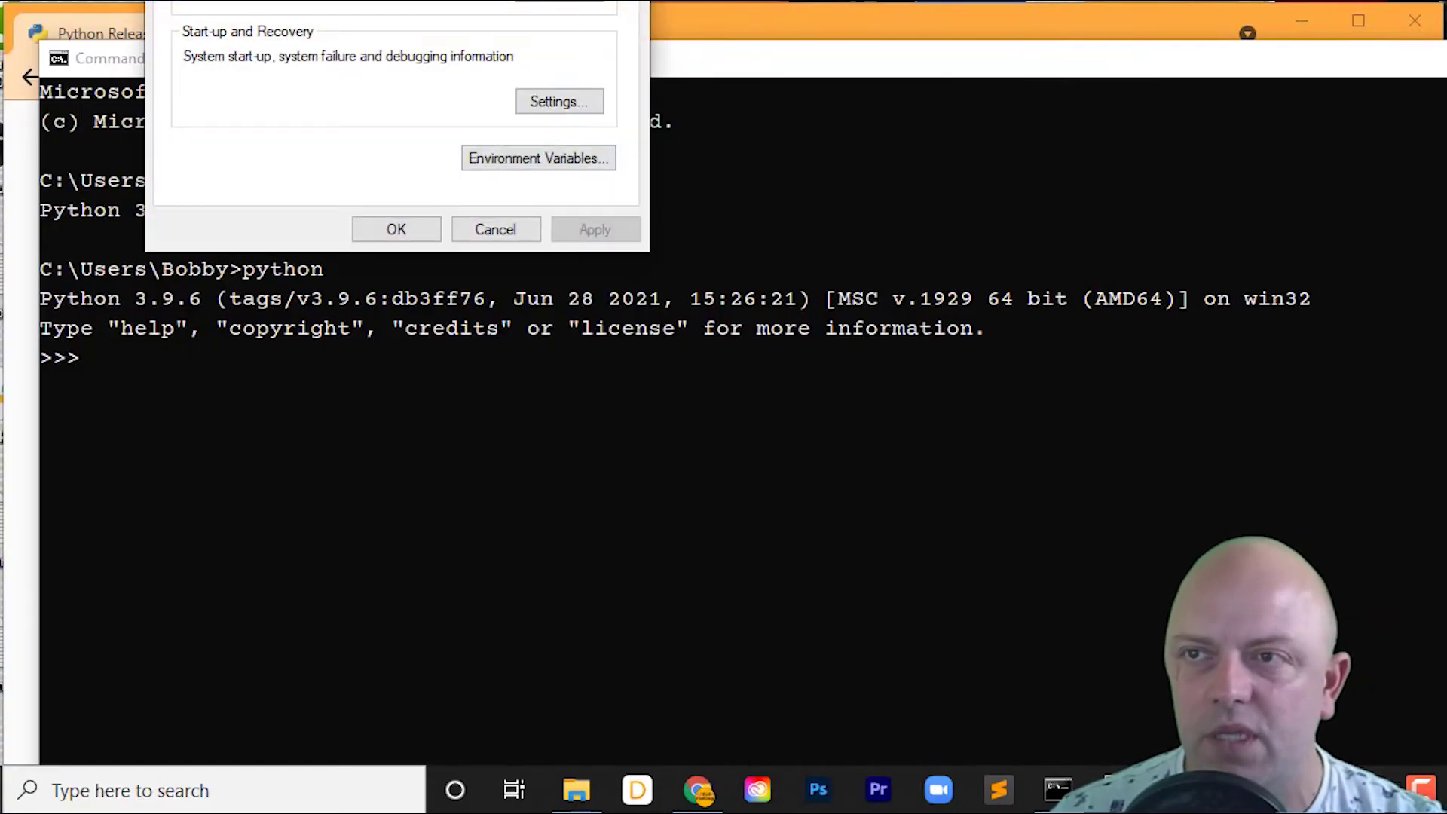
{"action": "left_click_drag", "start_coordinate": [458, 7], "coordinate": [454, 58]}
{"action": "left_click", "coordinate": [369, 582]}
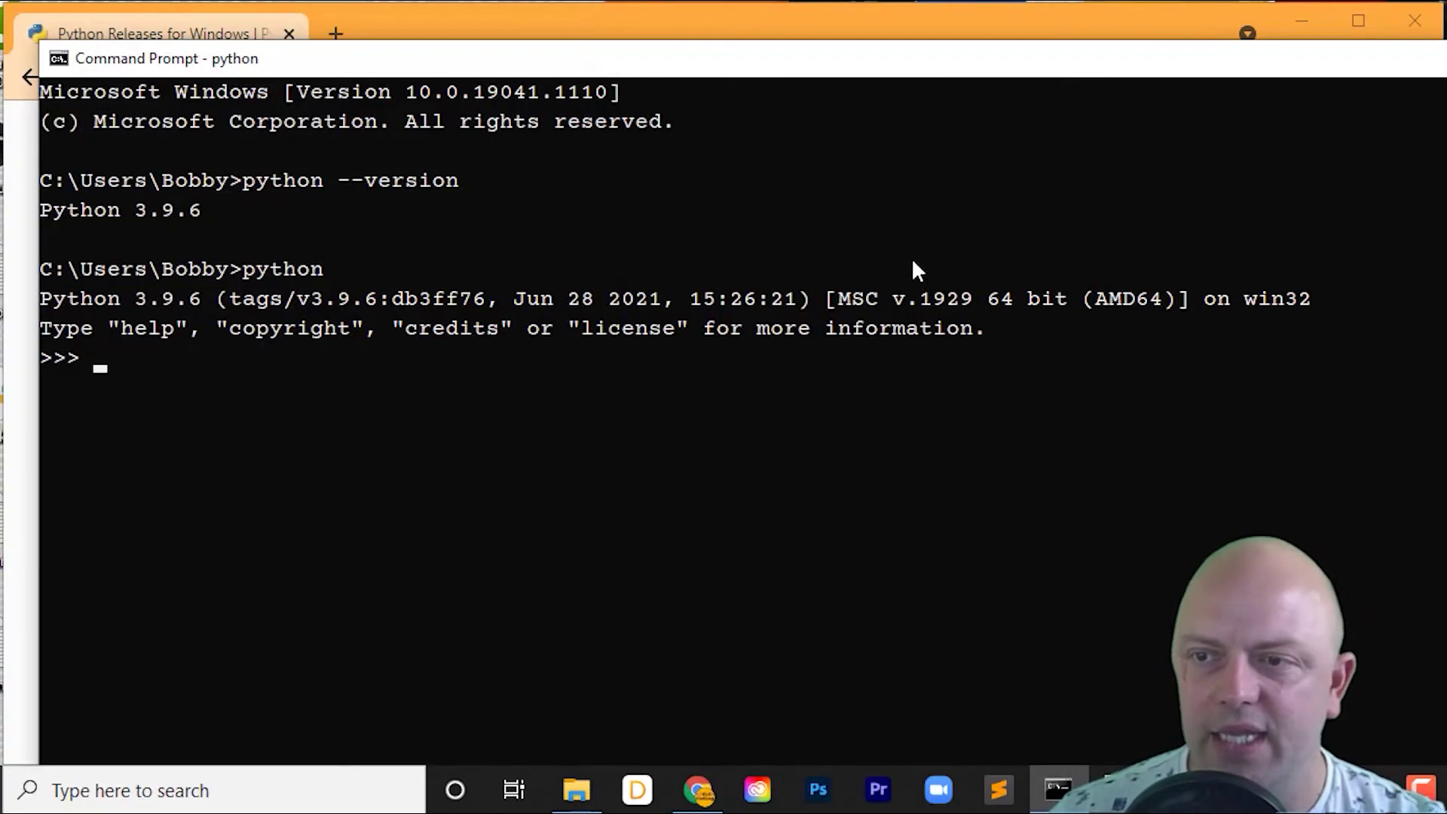
{"action": "left_click", "coordinate": [336, 791]}
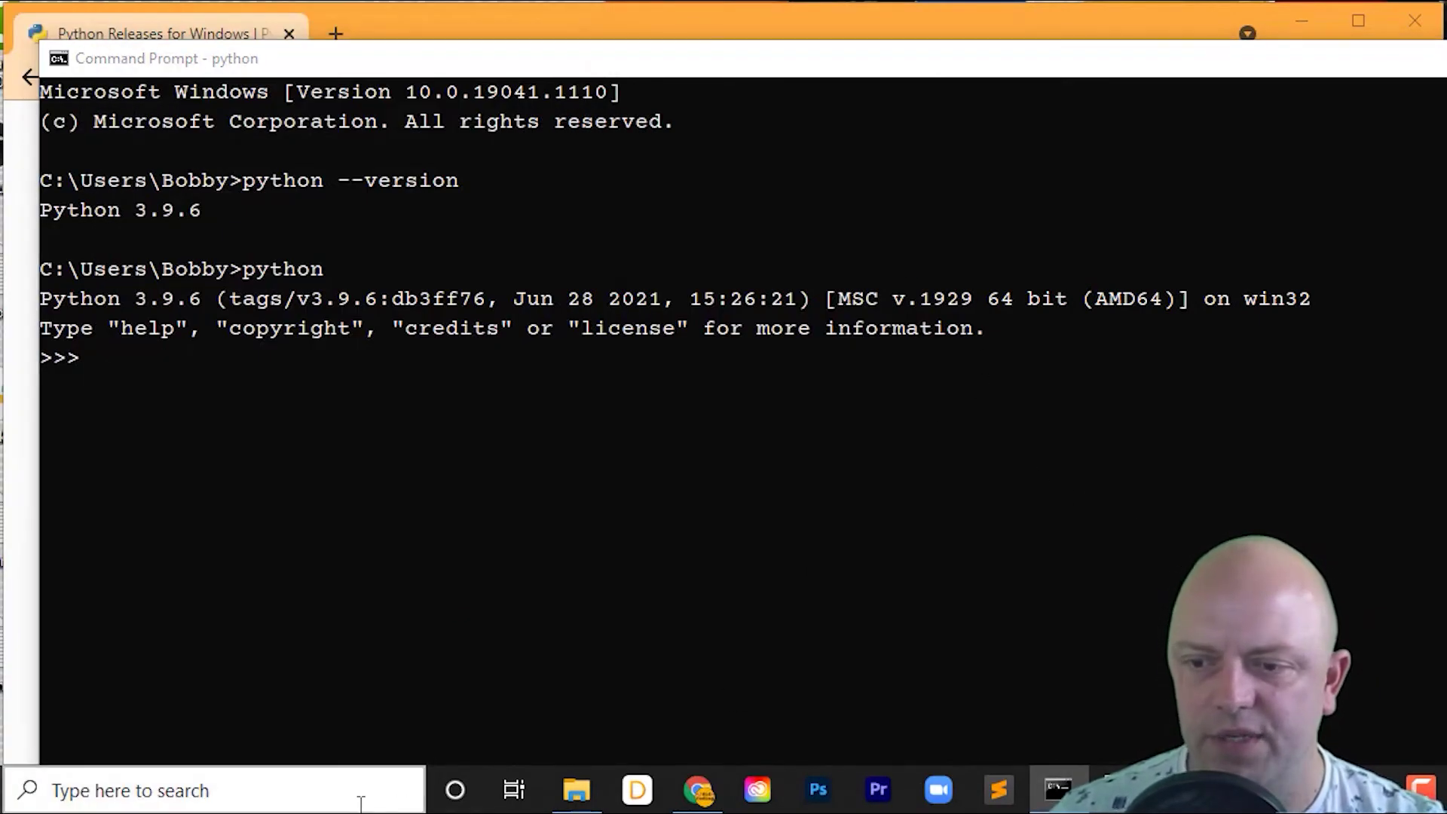
{"action": "type", "text": "en"}
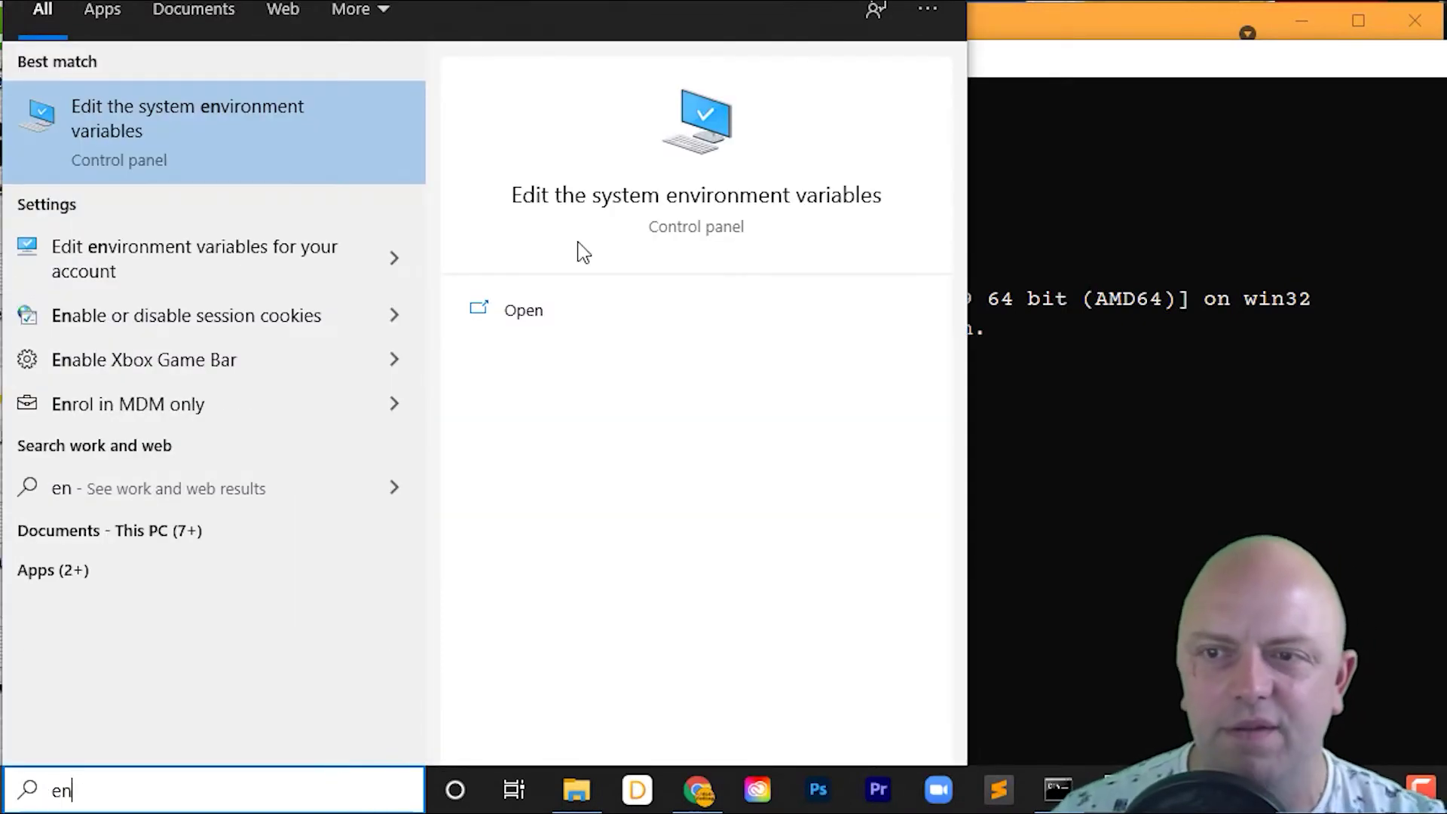
{"action": "left_click", "coordinate": [242, 135]}
{"action": "left_click", "coordinate": [536, 194]}
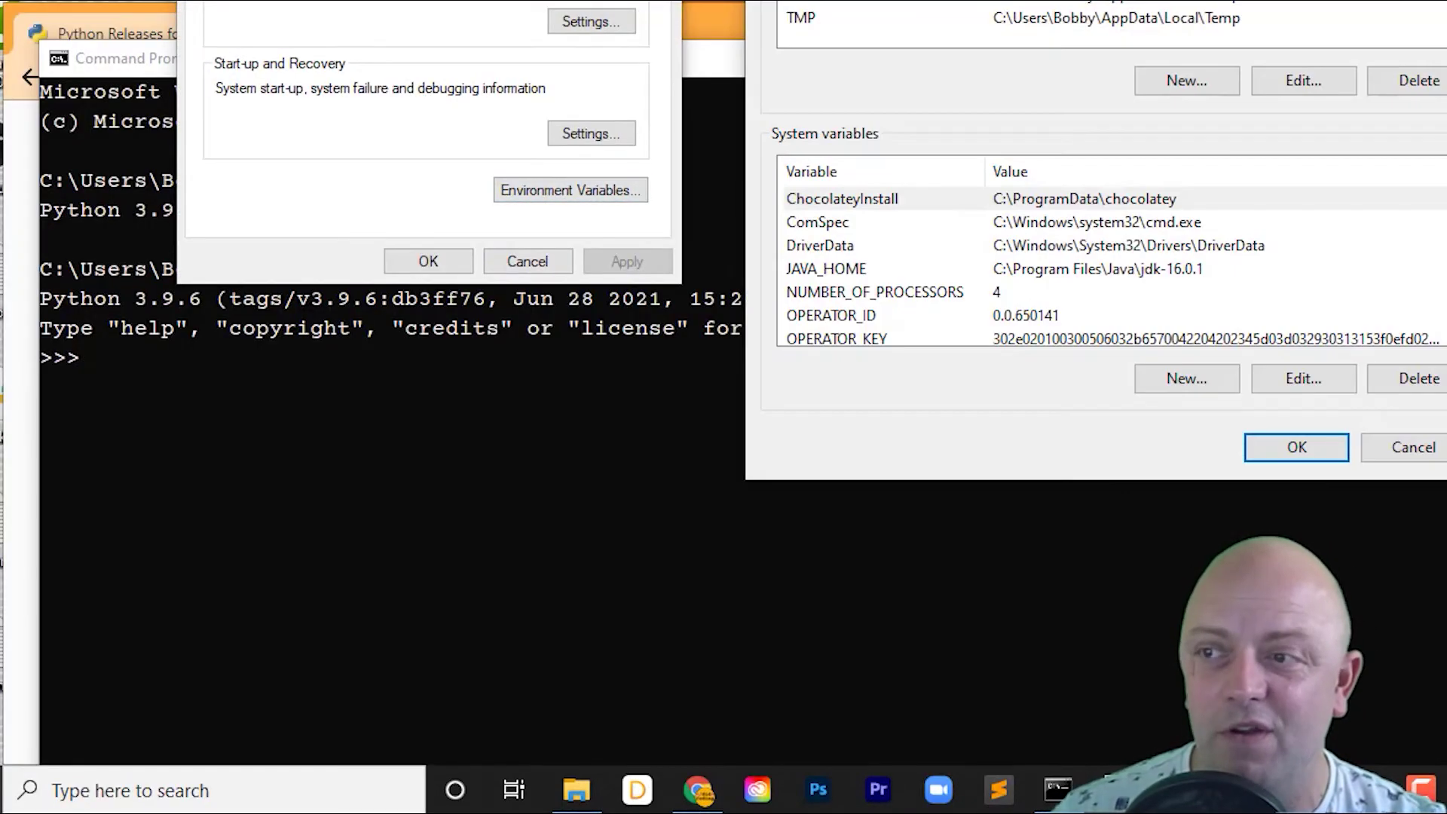
{"action": "left_click_drag", "start_coordinate": [830, 0], "coordinate": [313, 45]}
Step: Copy the C:\Python\Python396\Scripts\ entry into a new last entry of the system Path
{"action": "scroll", "coordinate": [452, 459], "scroll_direction": "down", "scroll_amount": 2}
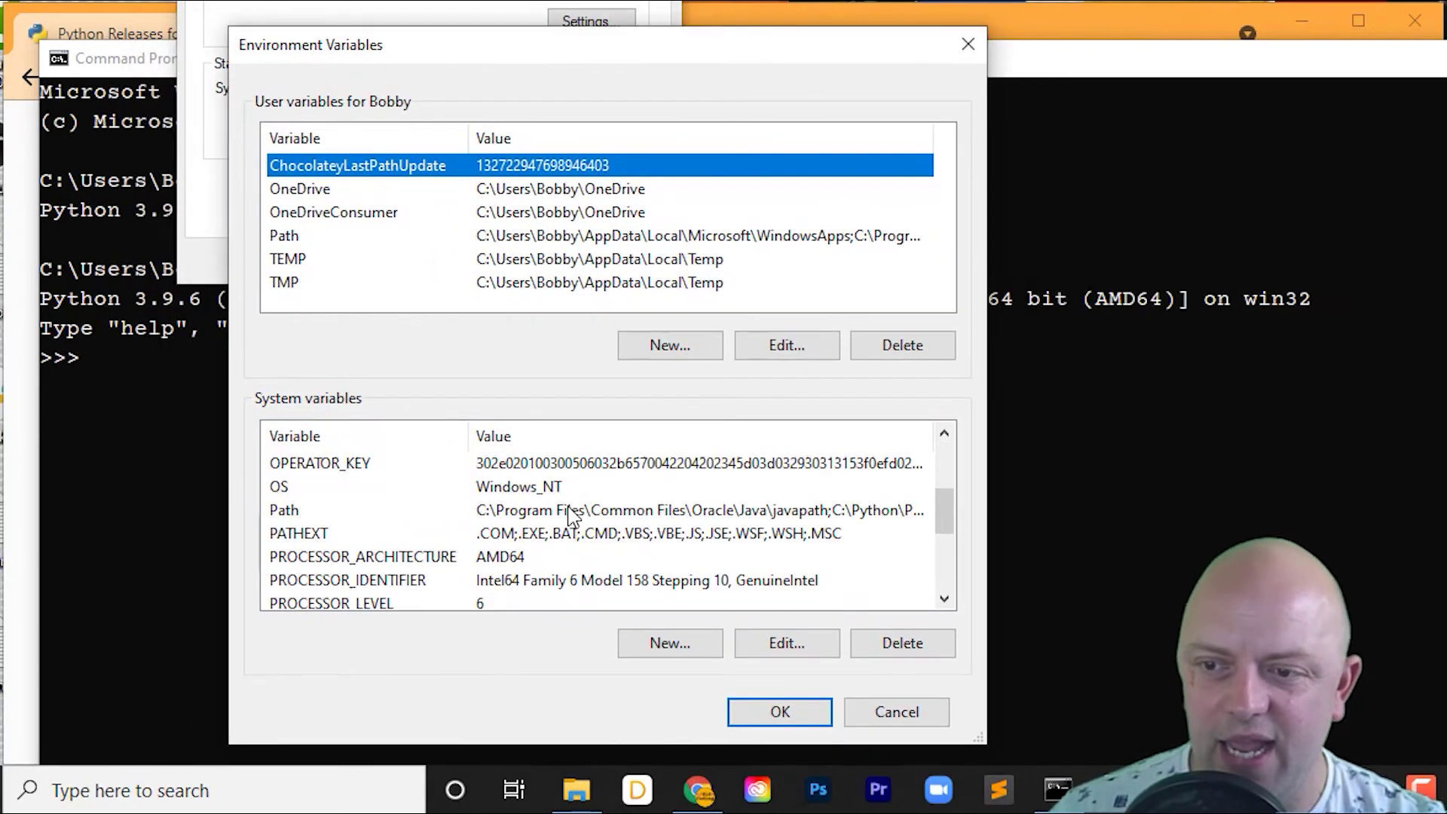
{"action": "left_click", "coordinate": [503, 516]}
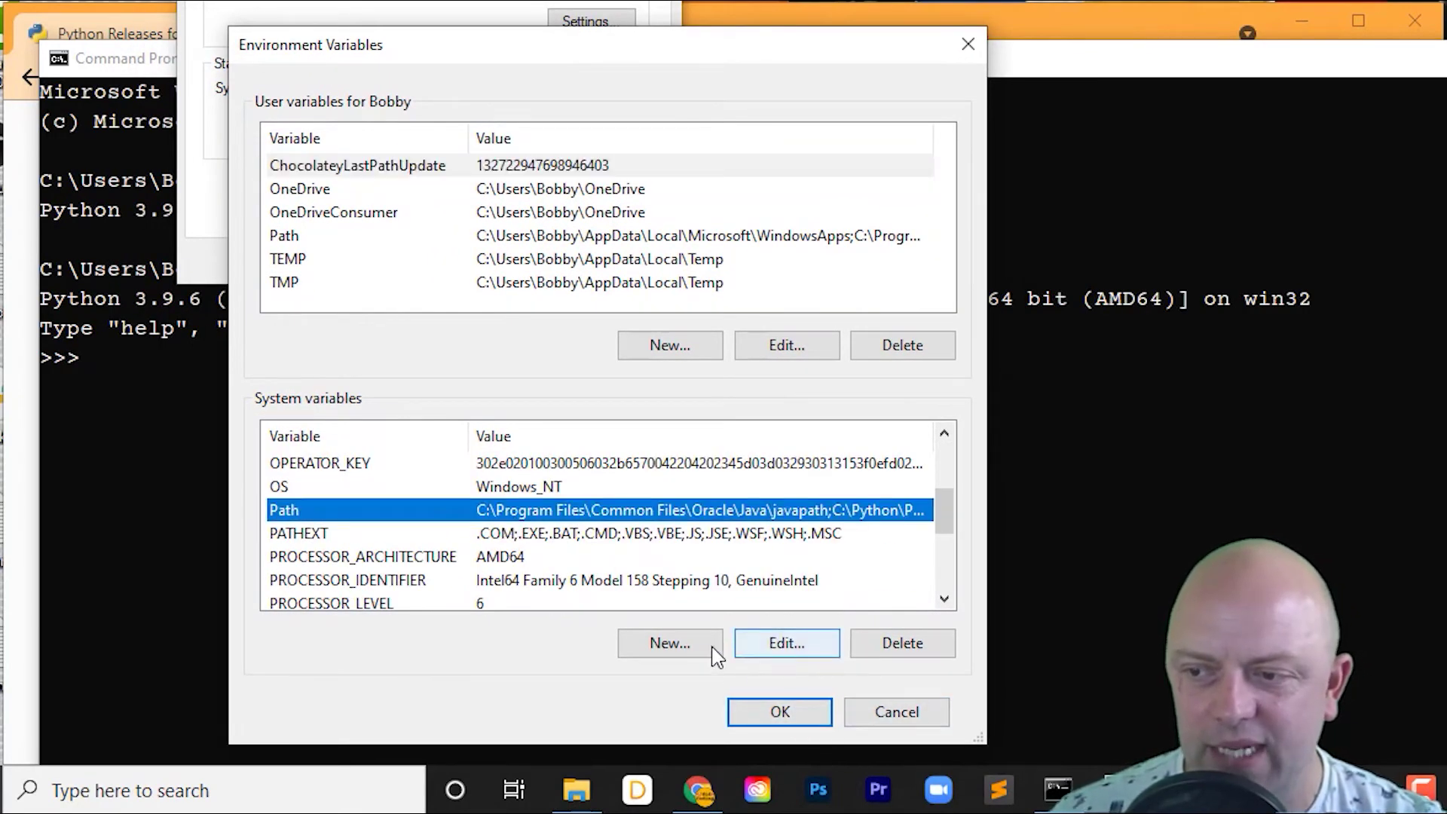
{"action": "left_click", "coordinate": [787, 643]}
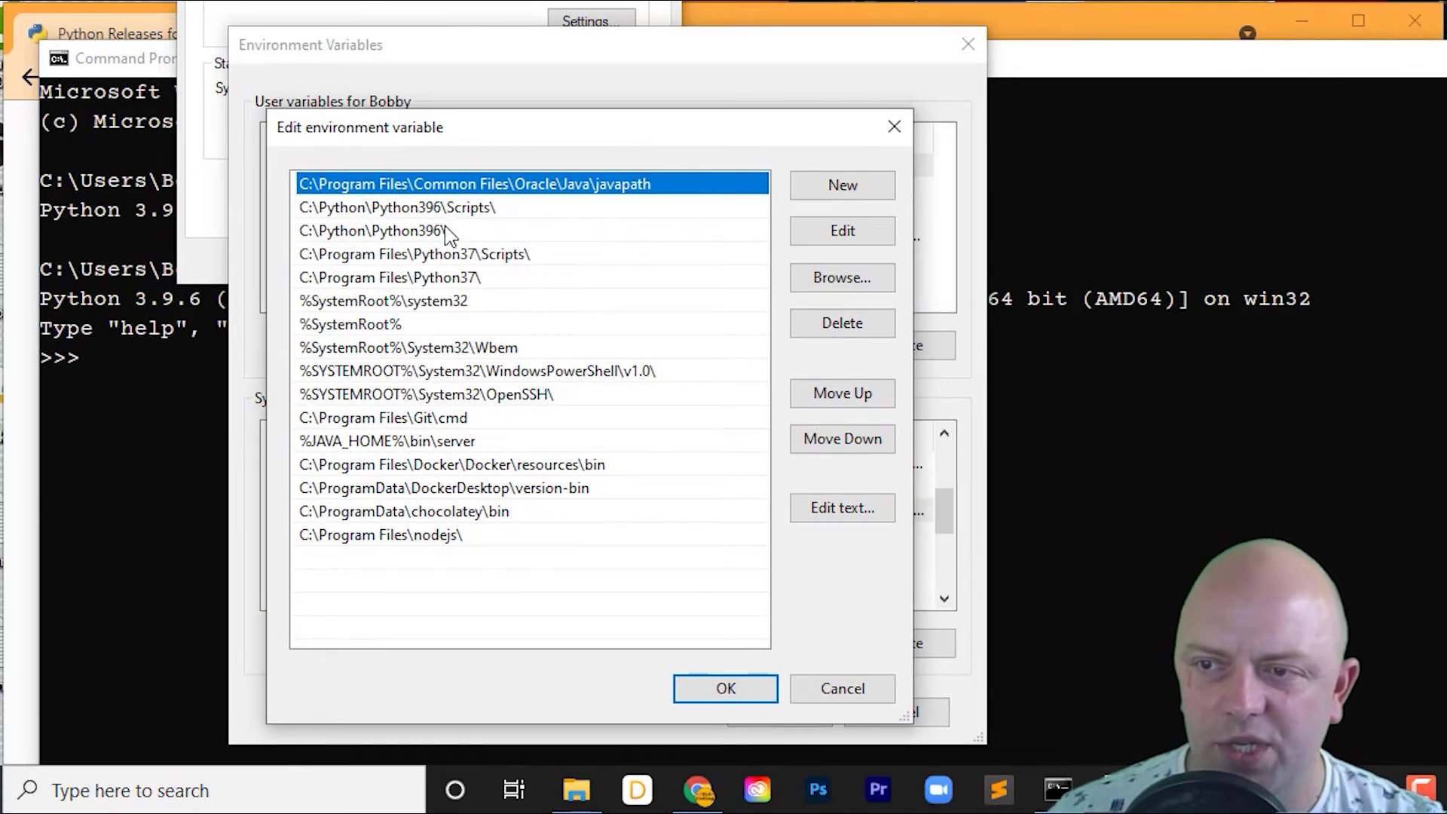
{"action": "left_click", "coordinate": [458, 210]}
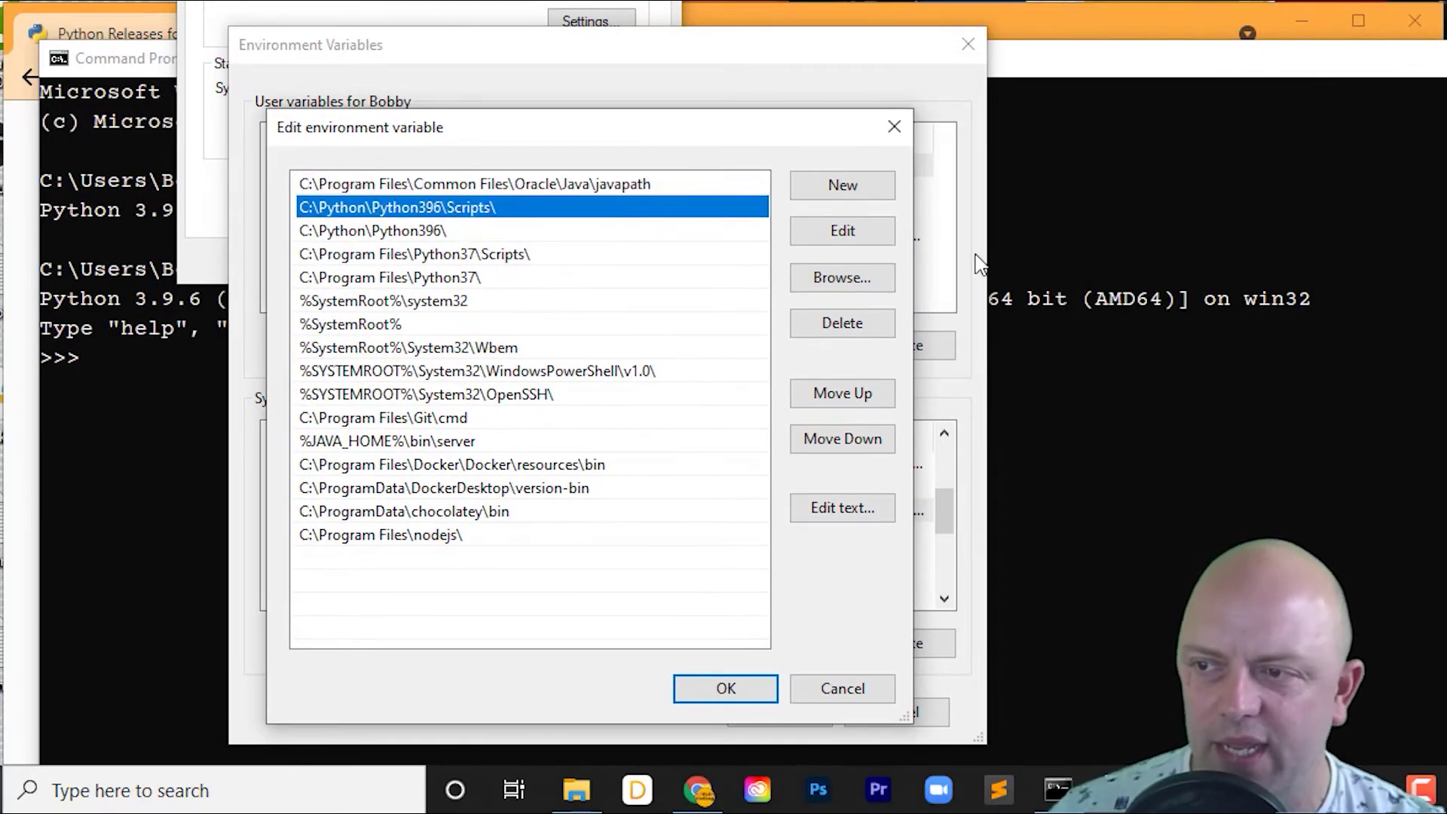
{"action": "left_click", "coordinate": [878, 234]}
{"action": "key", "text": "ctrl+c"}
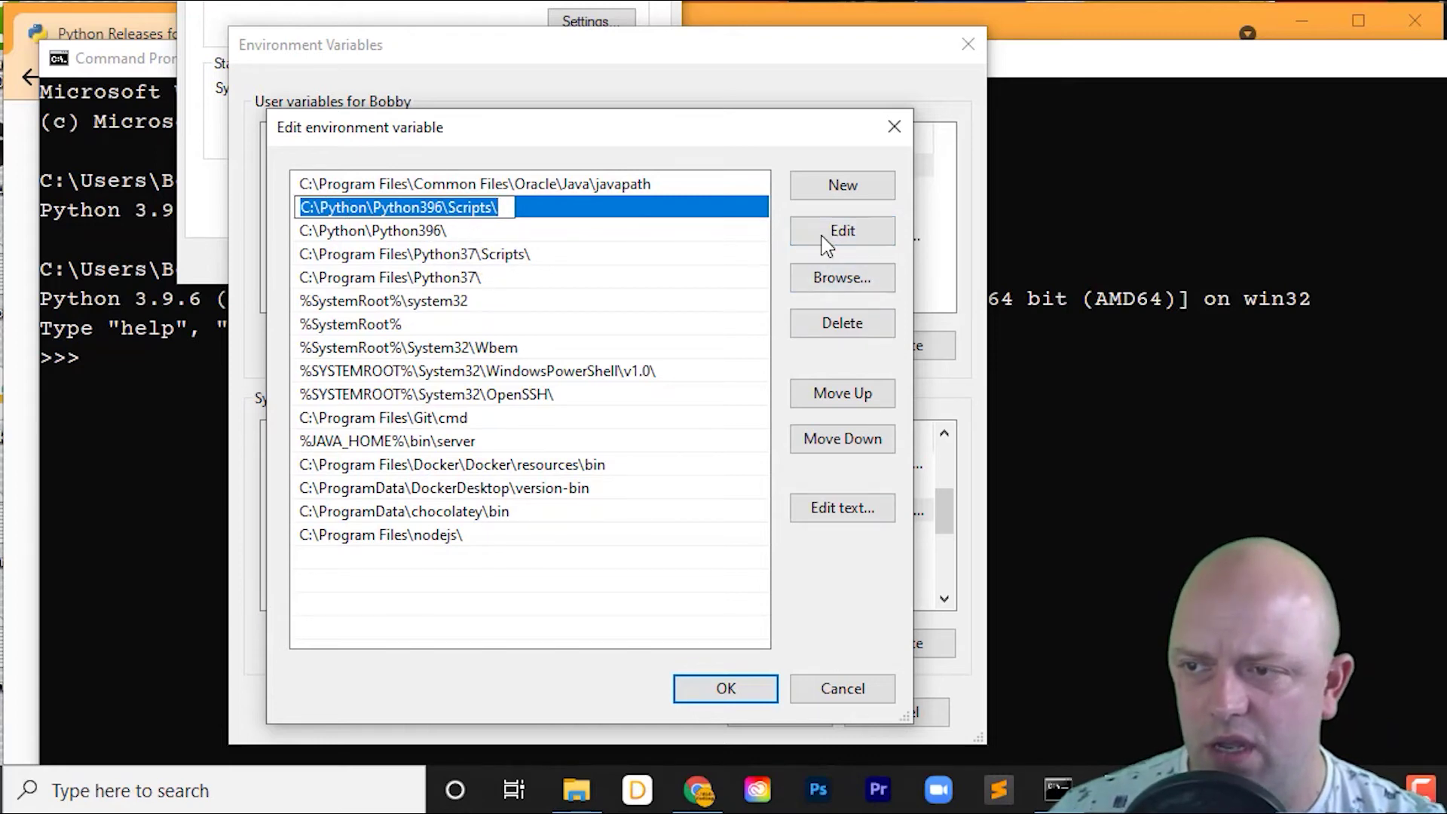
{"action": "left_click", "coordinate": [852, 197]}
{"action": "key", "text": "ctrl+v"}
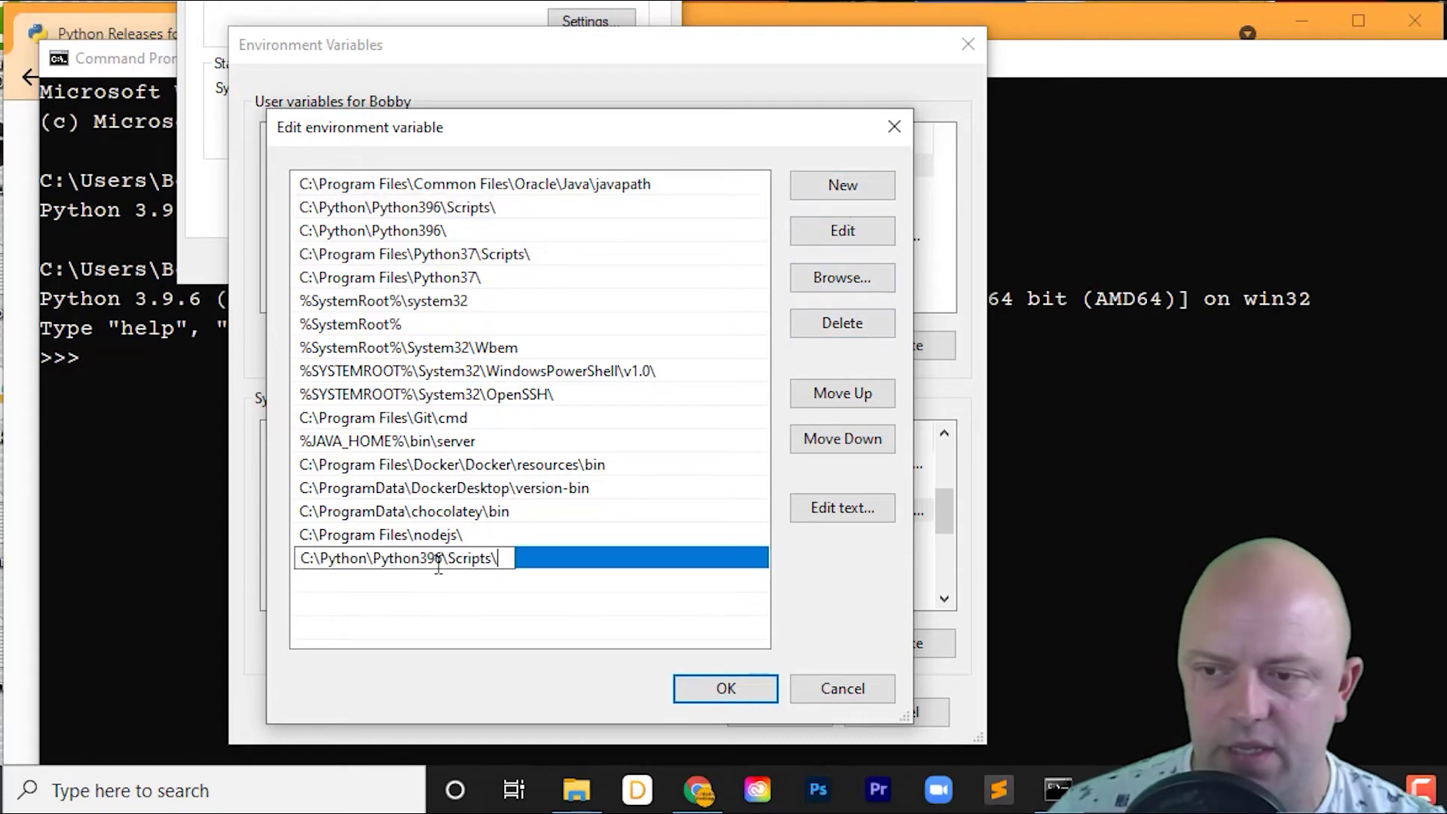
Step: Browse C:\Python in File Explorer to check the installed version folders, then minimize it
{"action": "left_click", "coordinate": [576, 789]}
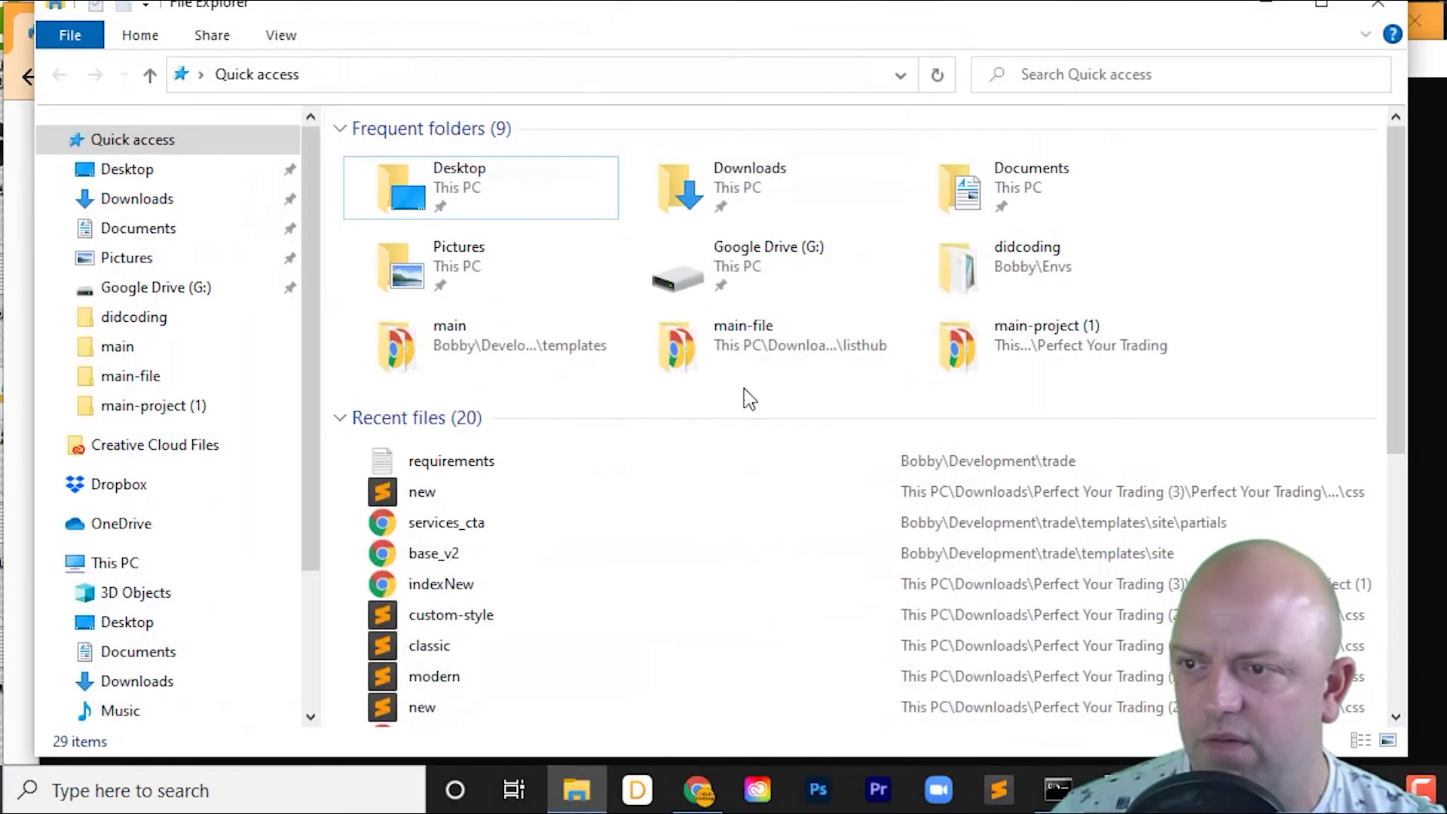
{"action": "left_click", "coordinate": [192, 576]}
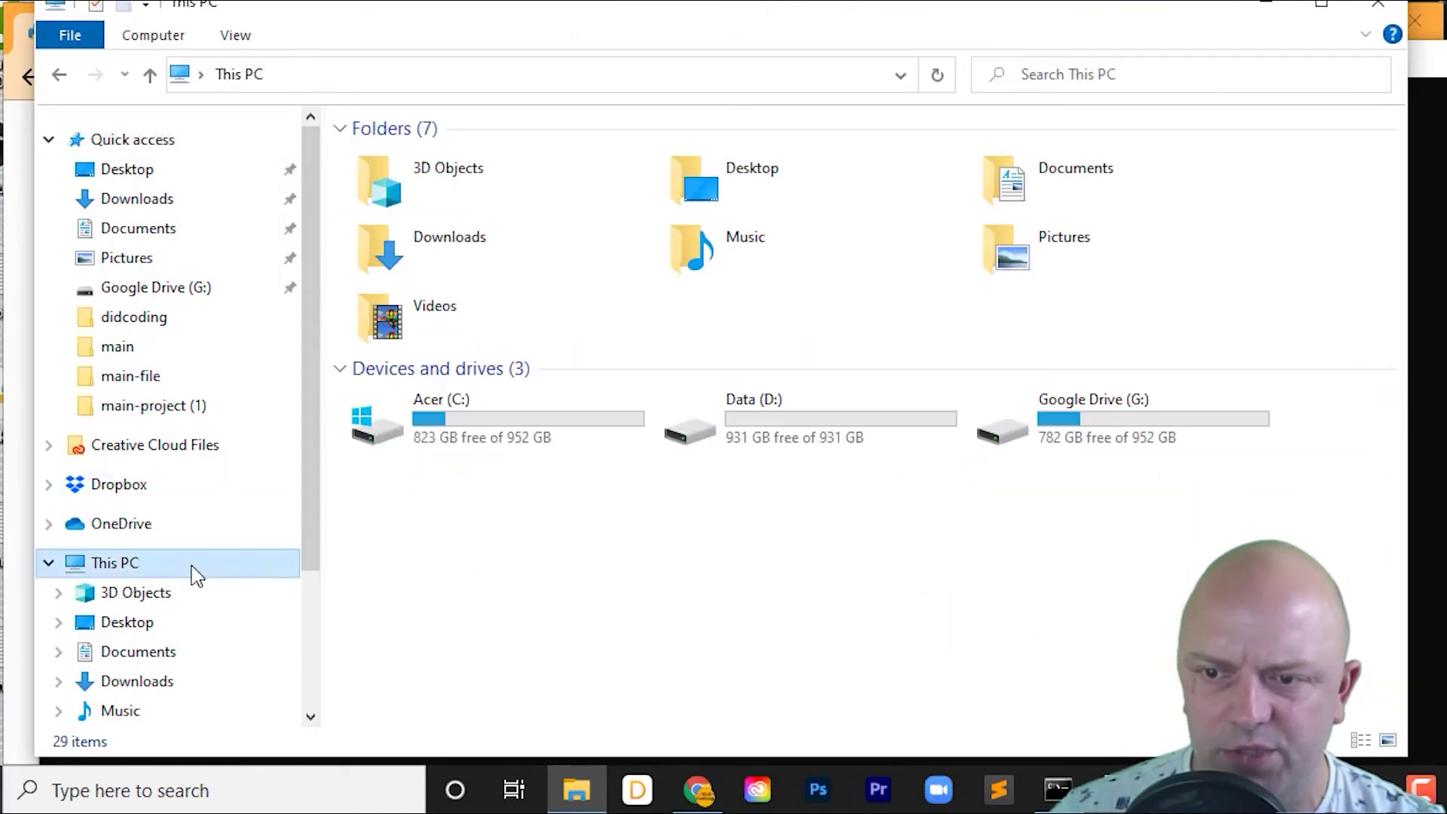
{"action": "double_click", "coordinate": [526, 430]}
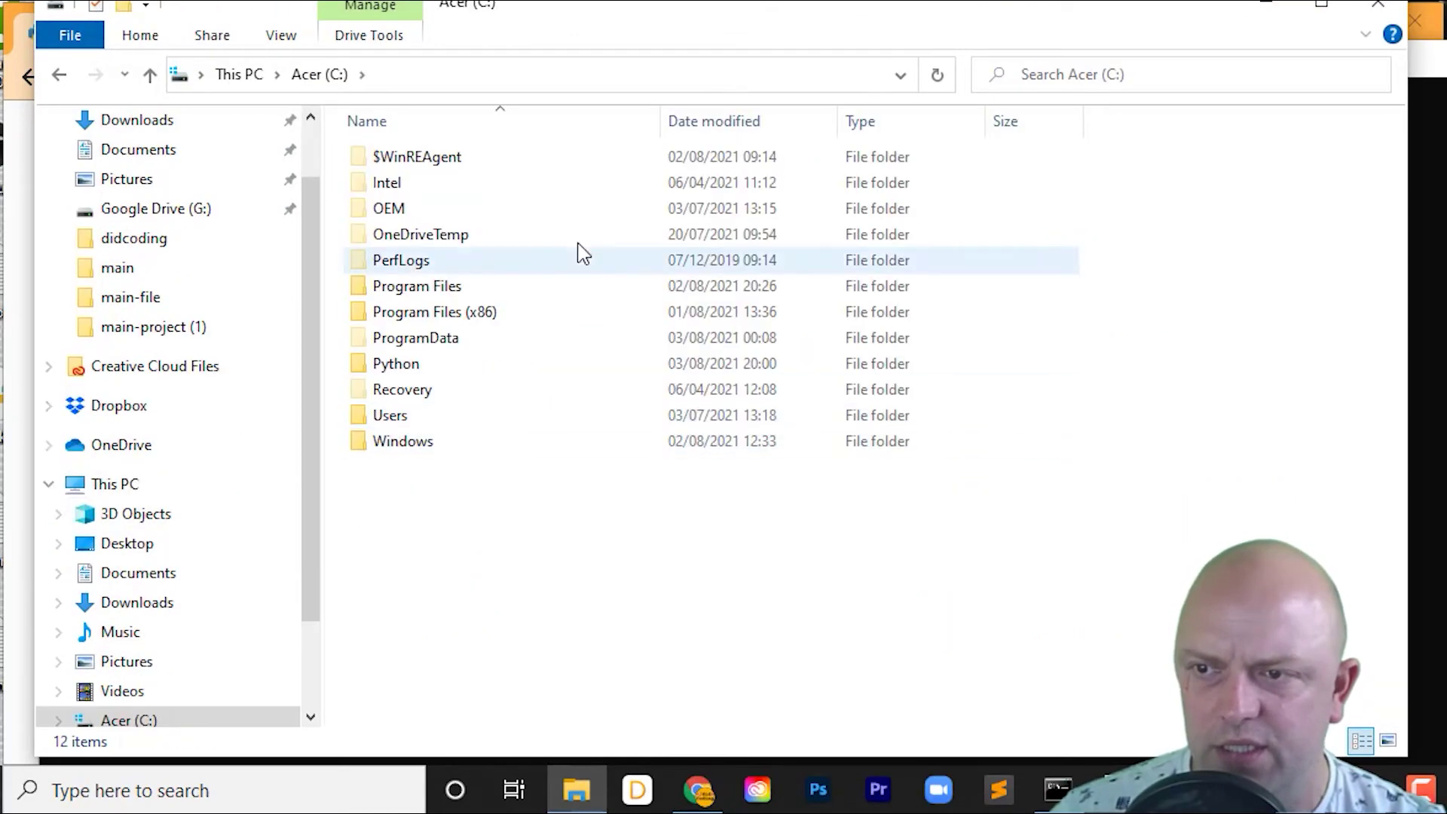
{"action": "left_click", "coordinate": [434, 366]}
{"action": "double_click", "coordinate": [434, 371]}
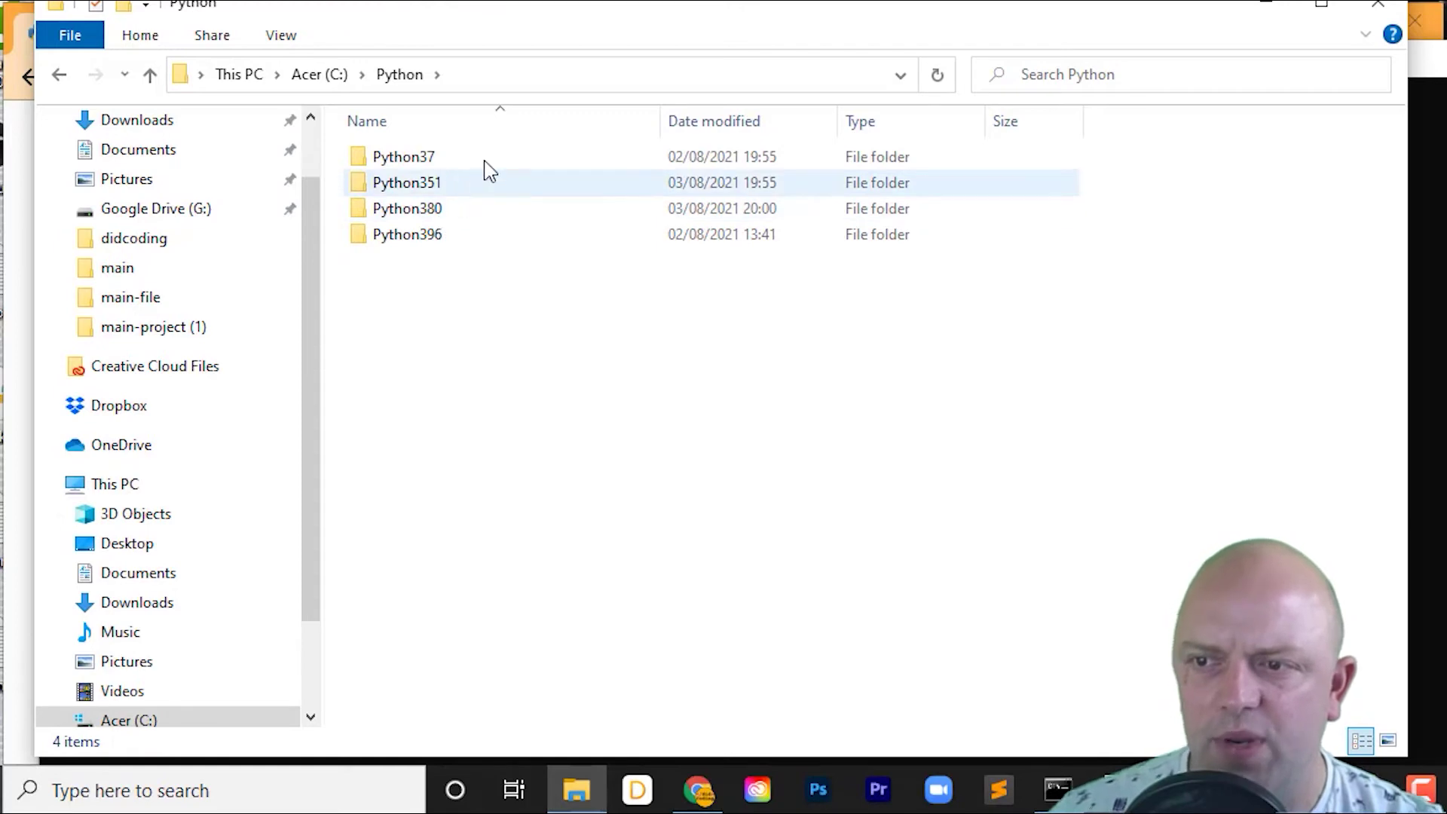
{"action": "left_click", "coordinate": [1266, 5]}
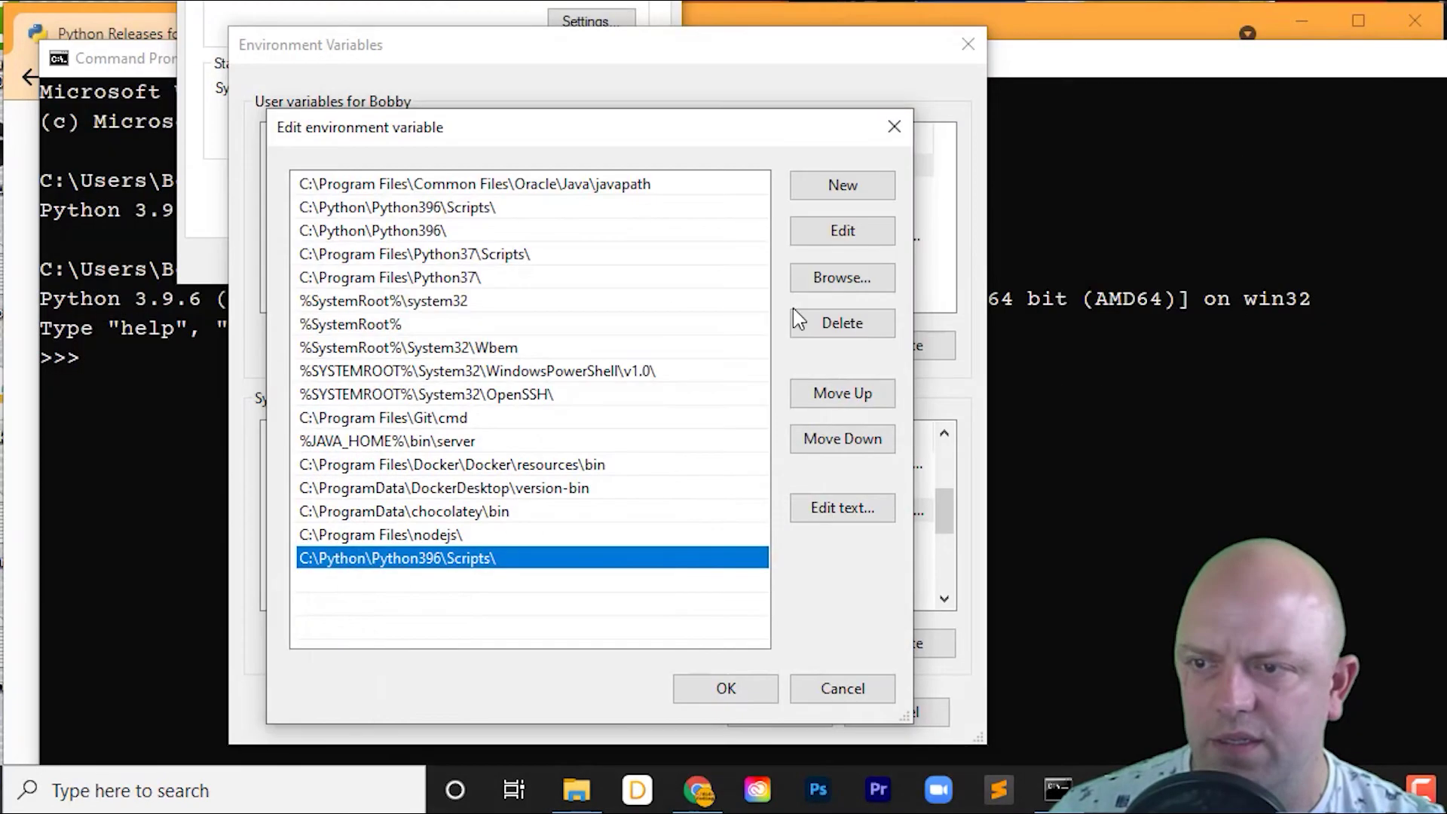
Step: Change the last Path entry from Python396\Scripts\ to C:\Python\Python380\Scripts\ and save it
{"action": "left_click", "coordinate": [822, 240]}
{"action": "key", "text": "ctrl+c"}
{"action": "left_click", "coordinate": [444, 562]}
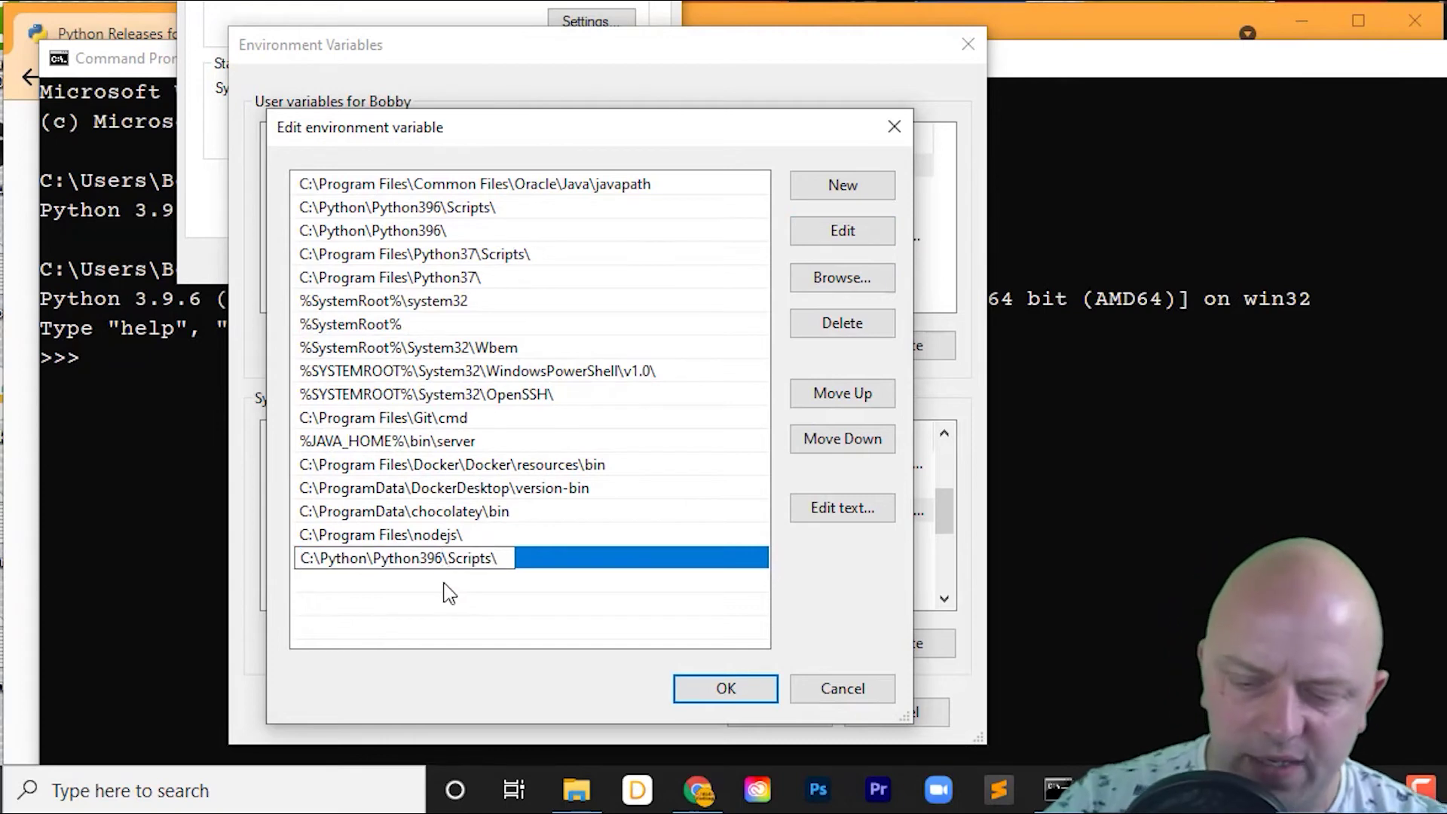
{"action": "key", "text": "BackSpace"}
{"action": "key", "text": "BackSpace"}
{"action": "type", "text": "80"}
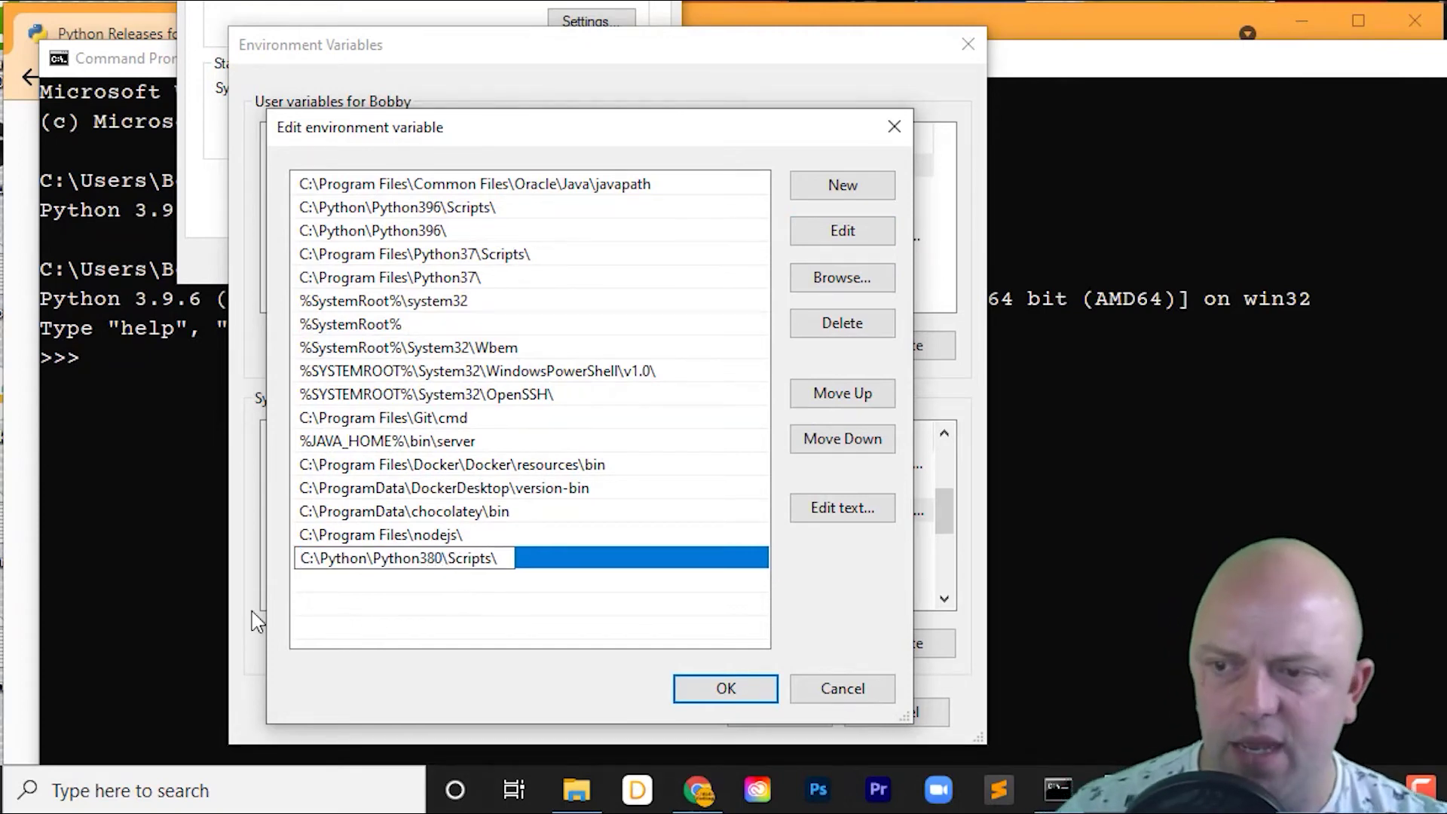
{"action": "left_click", "coordinate": [723, 692]}
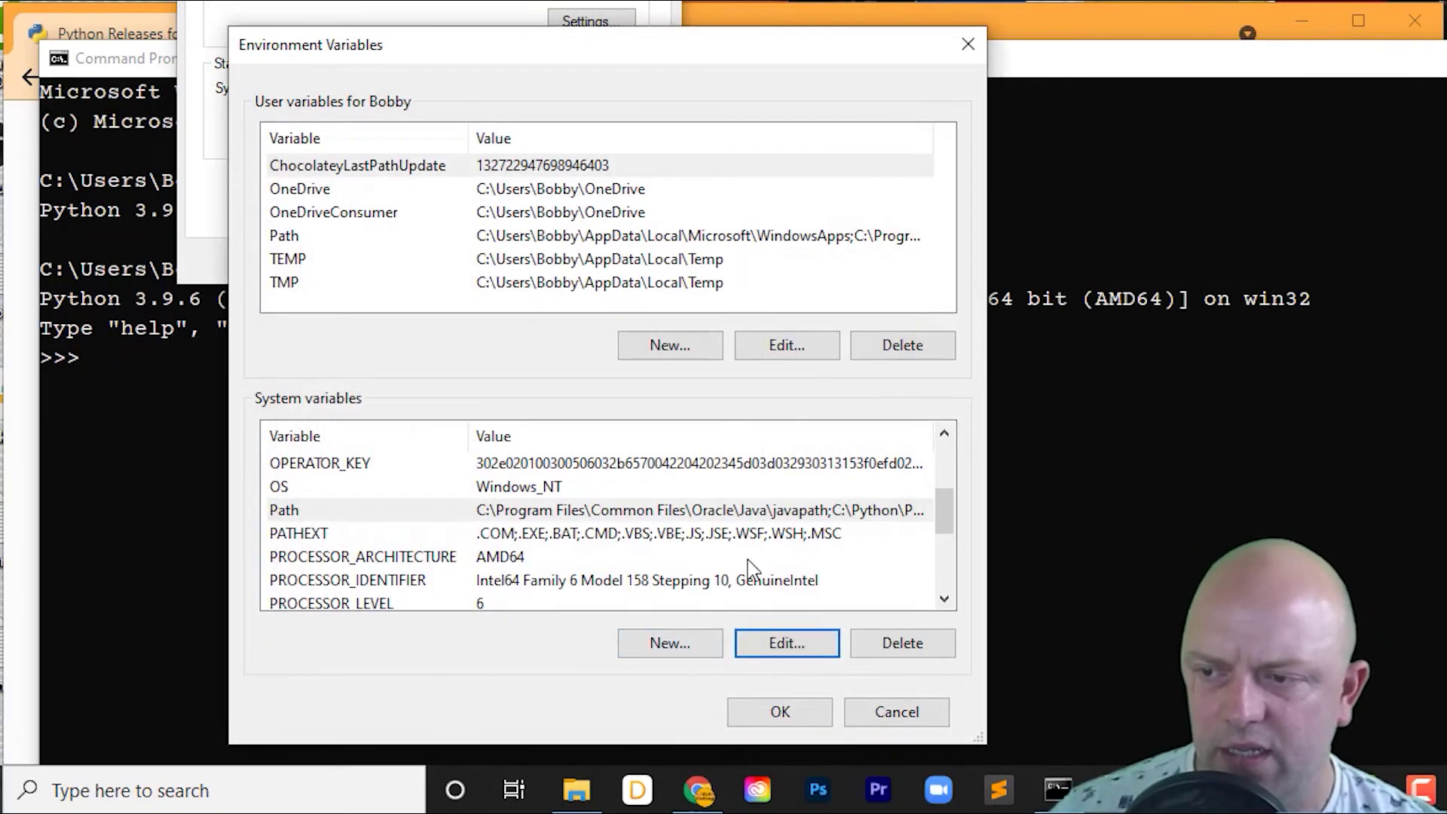
Step: Add C:\Python\Python380\ as a new entry at the end of the system Path
{"action": "scroll", "coordinate": [436, 566], "scroll_direction": "down", "scroll_amount": 1}
{"action": "scroll", "coordinate": [432, 543], "scroll_direction": "up", "scroll_amount": 1}
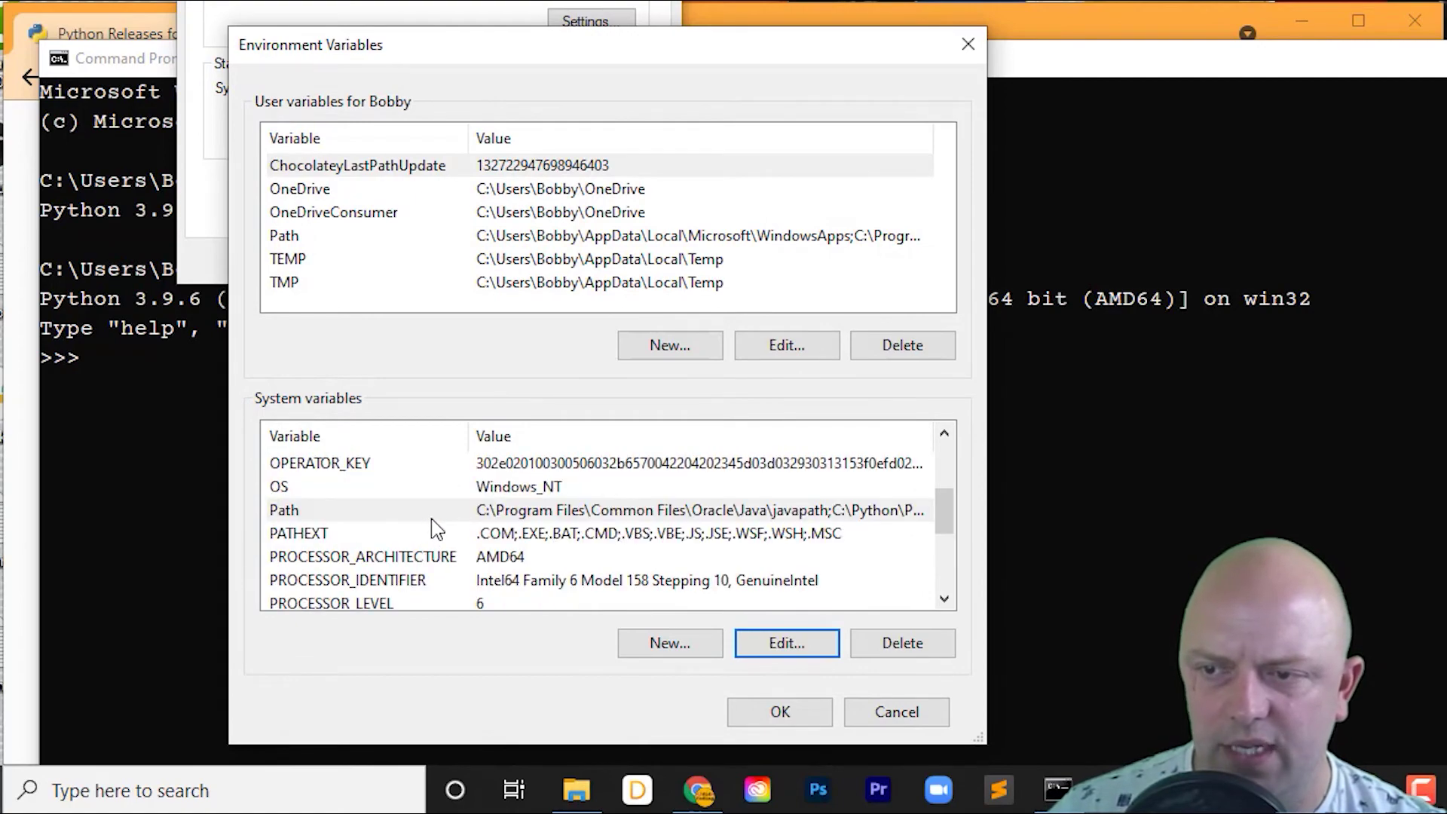
{"action": "left_click", "coordinate": [433, 519]}
{"action": "left_click", "coordinate": [789, 647]}
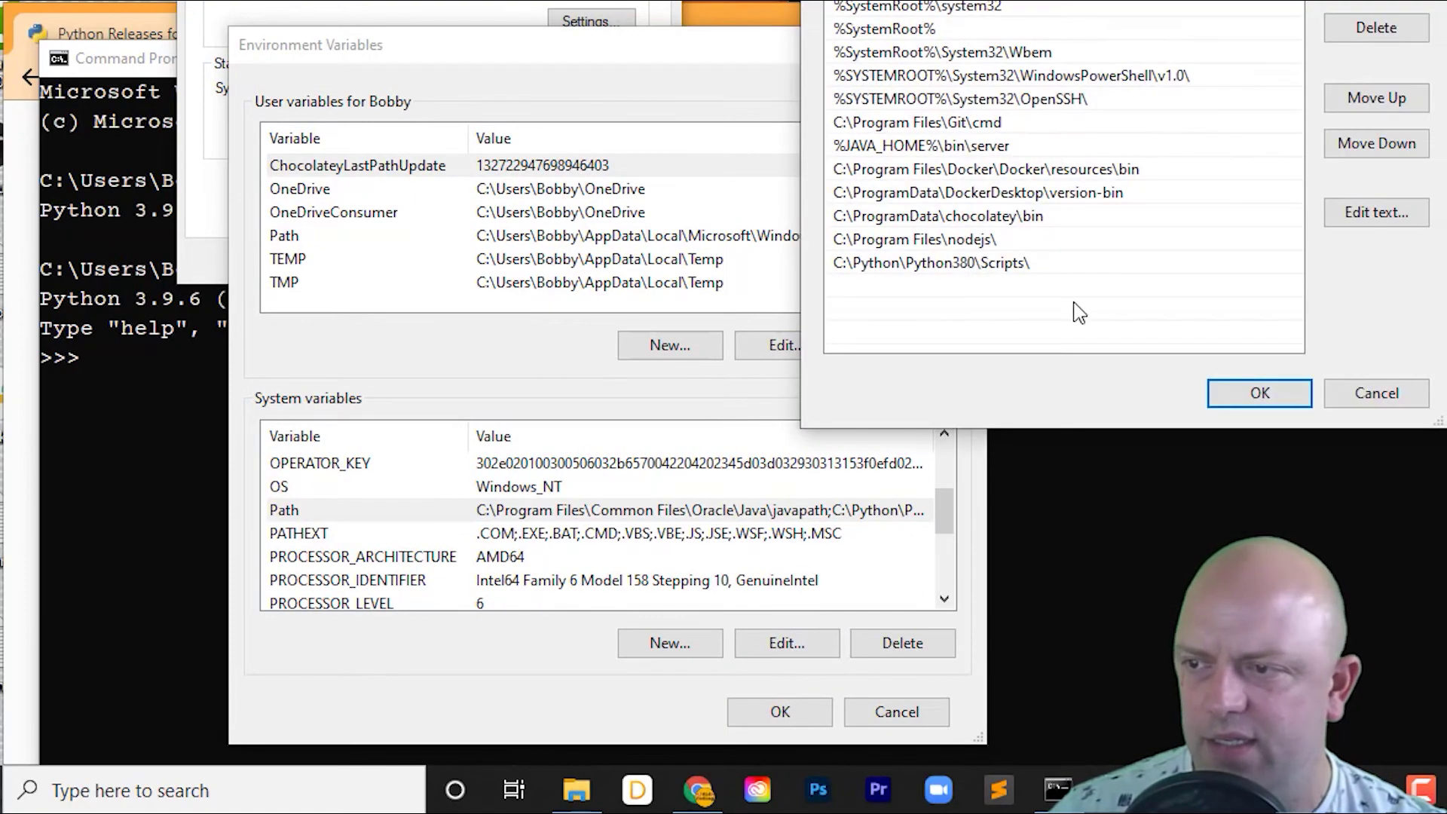
{"action": "left_click_drag", "start_coordinate": [1201, 0], "coordinate": [716, 114]}
{"action": "left_click", "coordinate": [916, 172]}
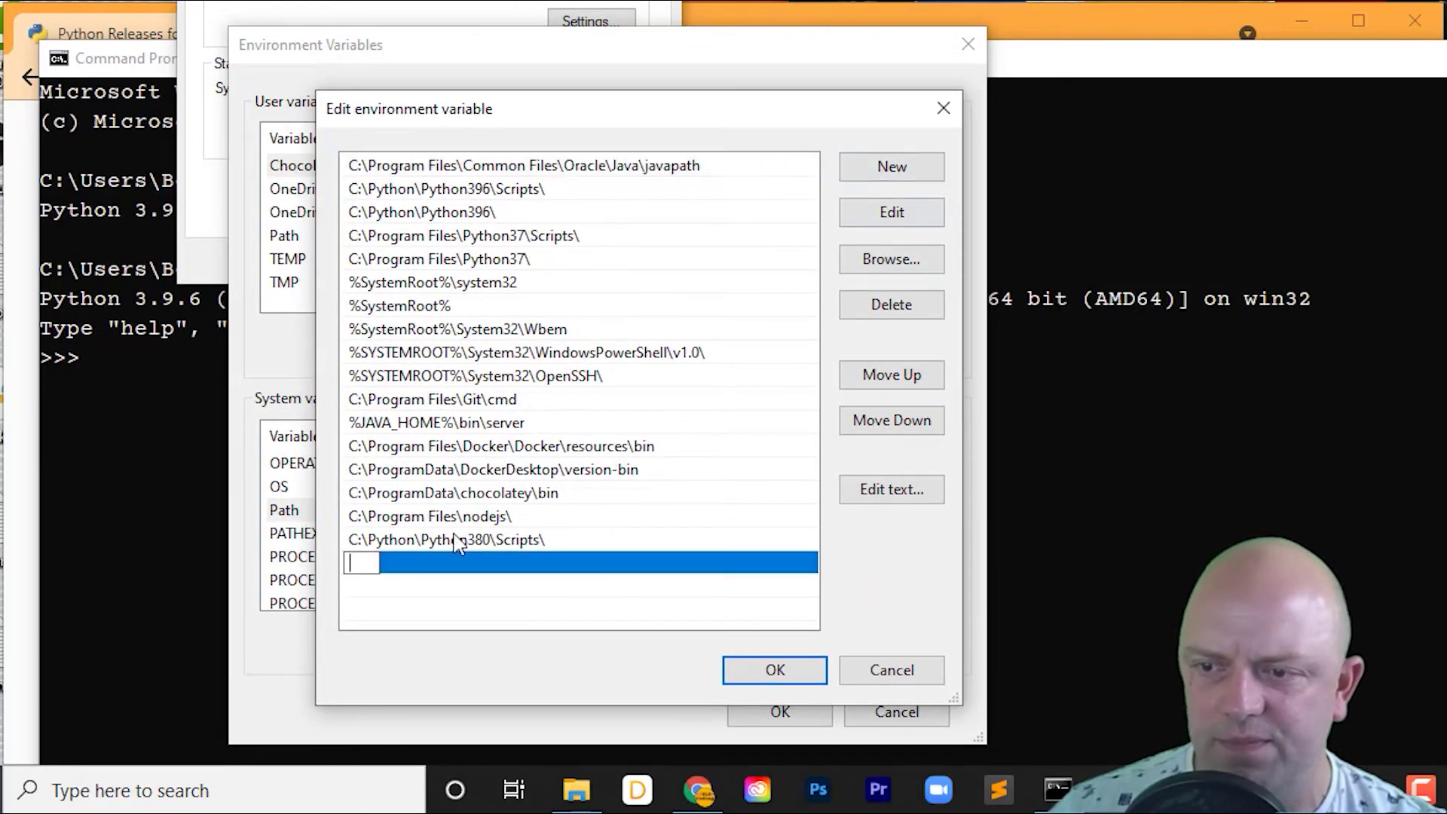
{"action": "key", "text": "ctrl+v"}
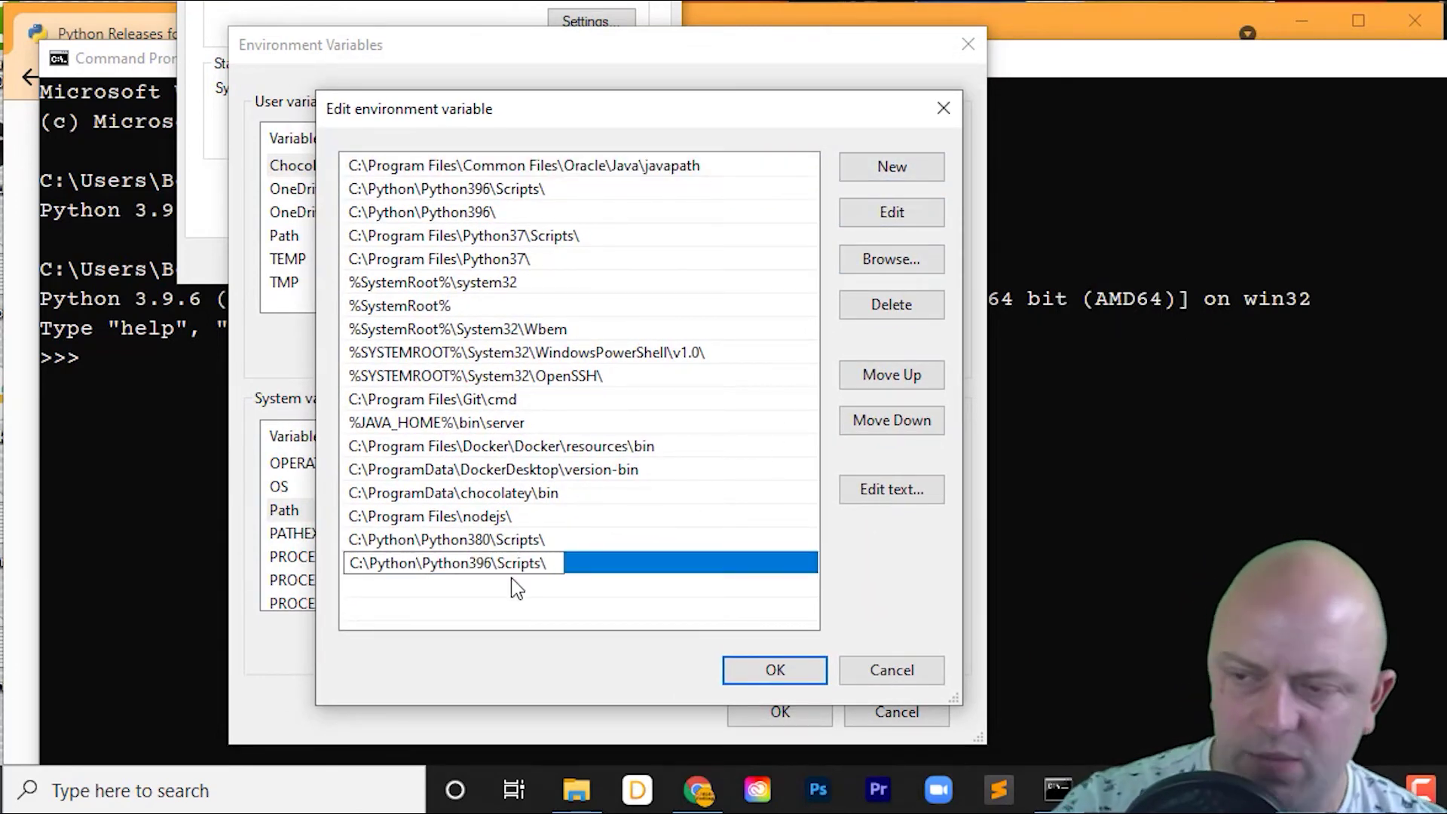
{"action": "key", "text": "BackSpace"}
{"action": "key", "text": "BackSpace"}
{"action": "key", "text": "BackSpace"}
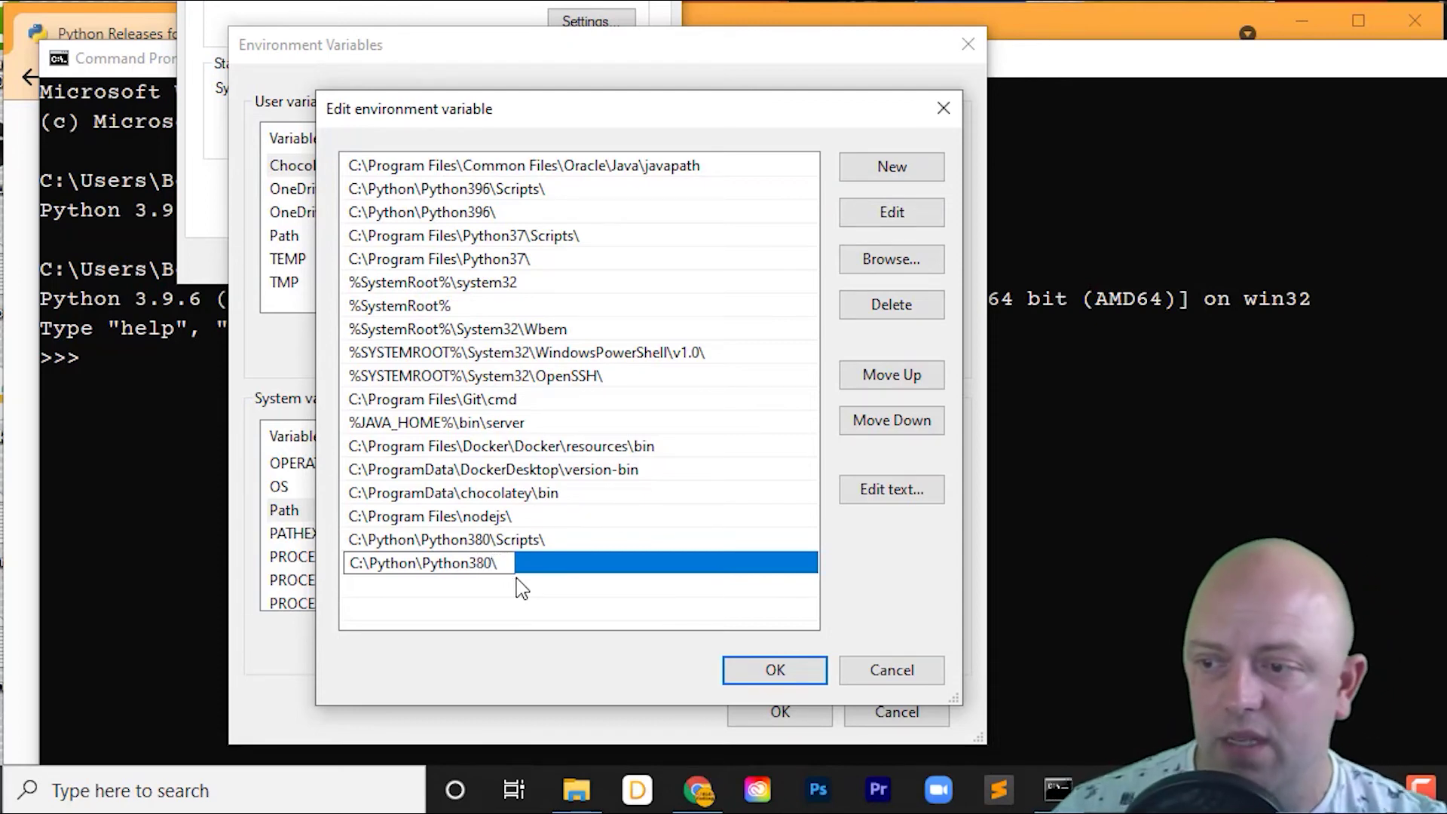
{"action": "left_click", "coordinate": [777, 670]}
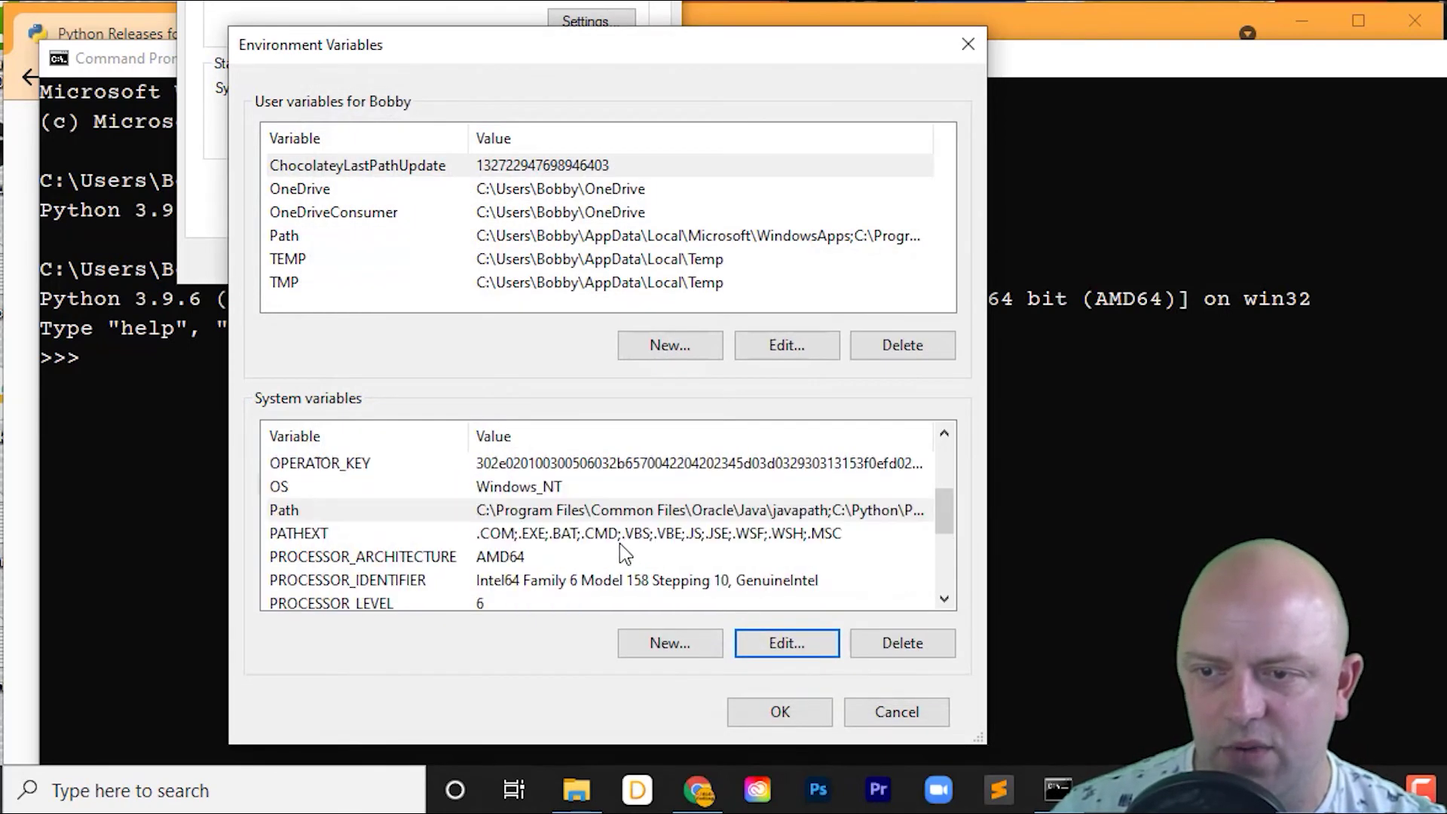
Step: Move the C:\Python\Python380\Scripts\ entry up to second place in the system Path
{"action": "left_click", "coordinate": [588, 513]}
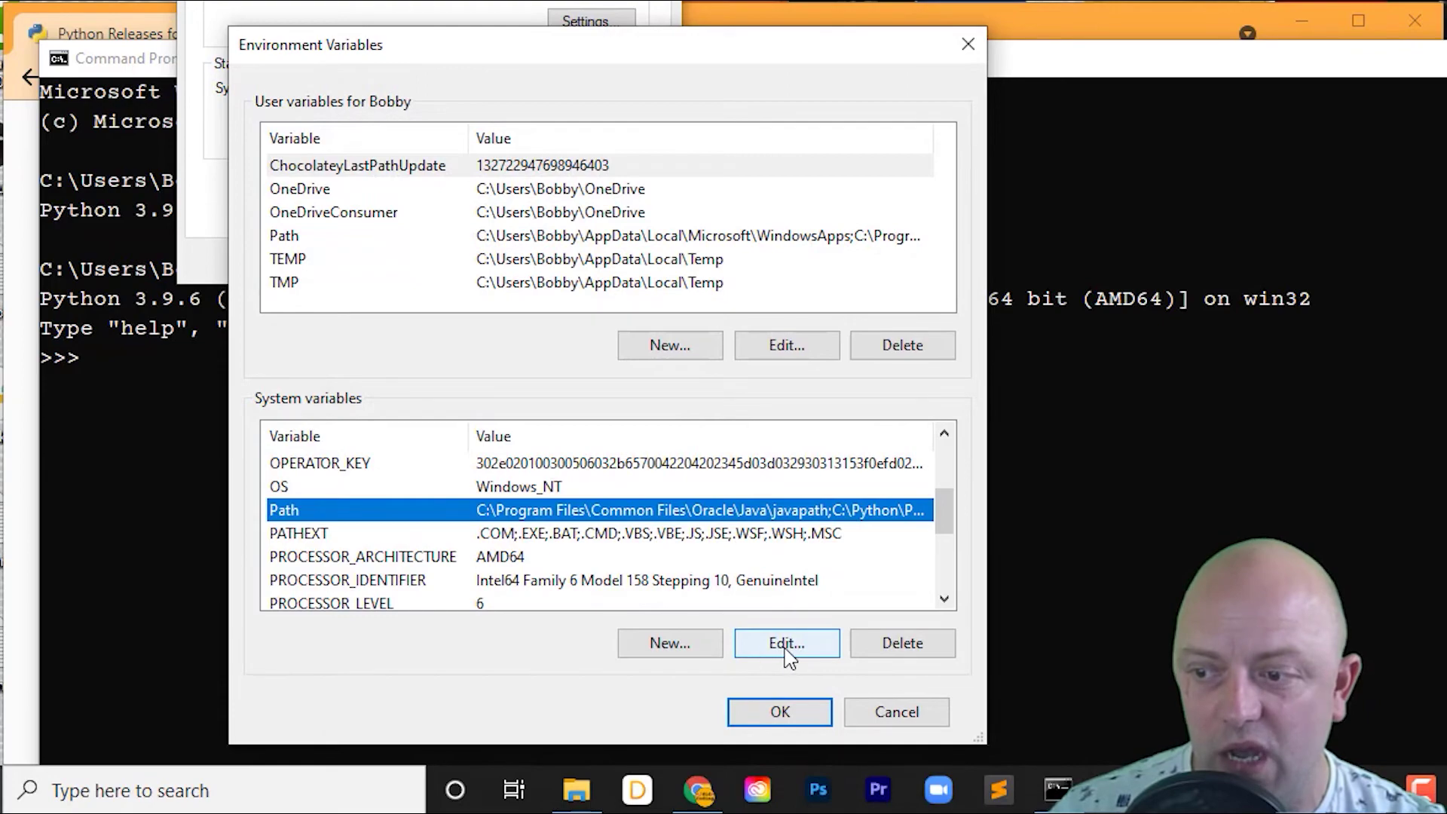
{"action": "left_click", "coordinate": [785, 650]}
{"action": "left_click_drag", "start_coordinate": [1175, 0], "coordinate": [691, 163]}
{"action": "left_click", "coordinate": [582, 554]}
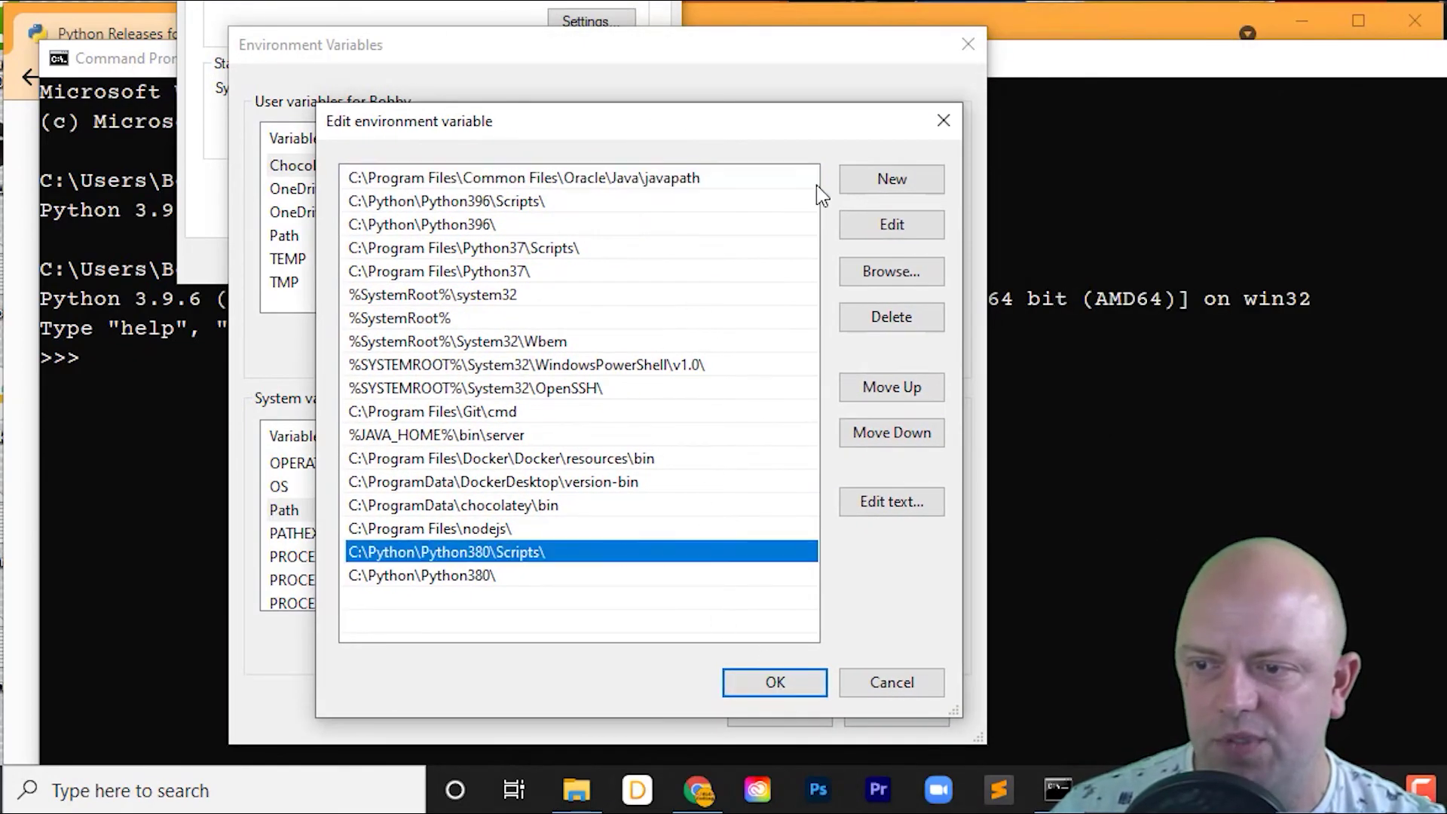
{"action": "left_click", "coordinate": [916, 391]}
{"action": "left_click", "coordinate": [916, 391]}
{"action": "left_click", "coordinate": [917, 390]}
{"action": "double_click", "coordinate": [916, 391]}
{"action": "left_click", "coordinate": [916, 390]}
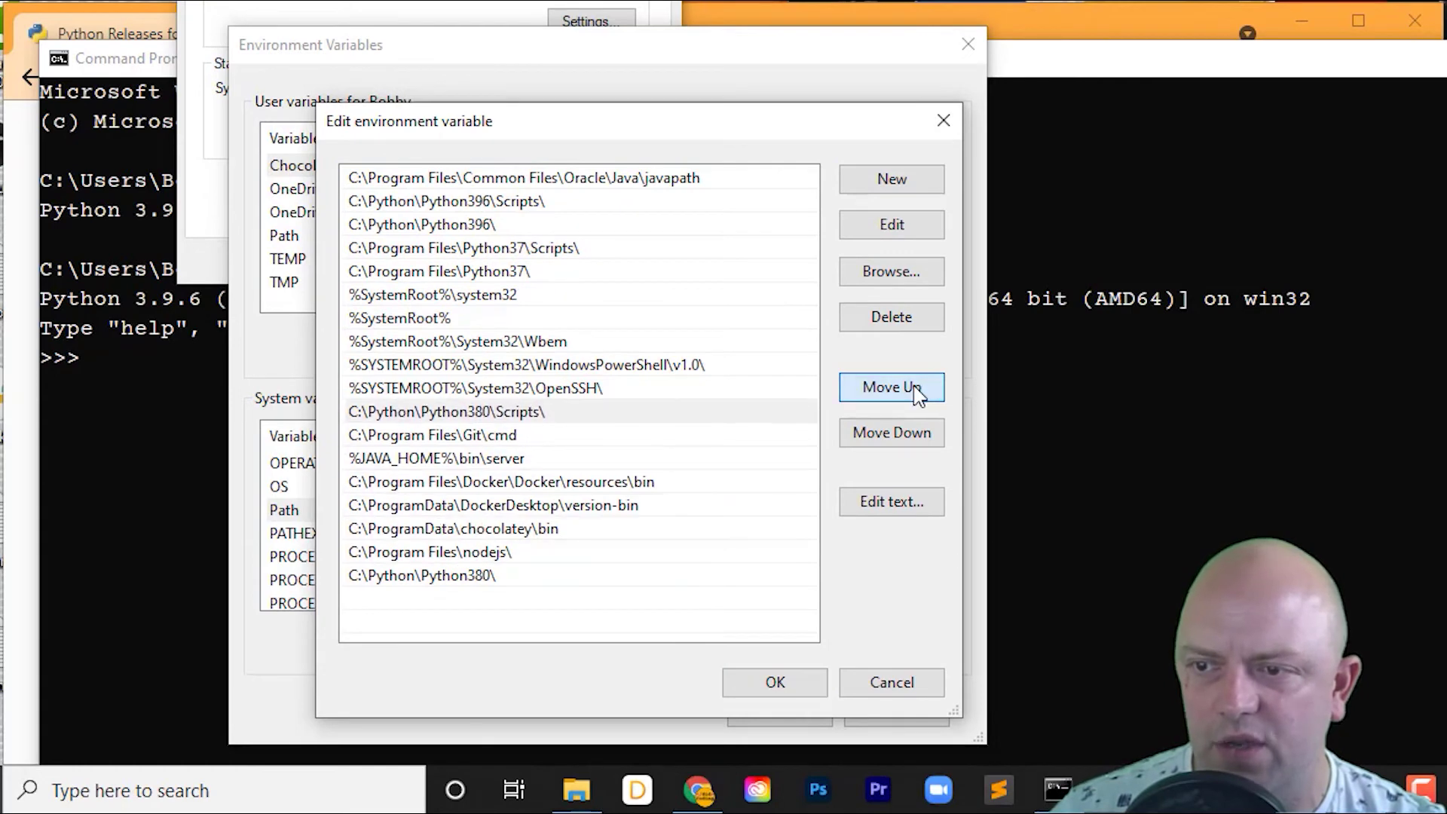
{"action": "double_click", "coordinate": [916, 390]}
{"action": "left_click", "coordinate": [916, 390]}
{"action": "double_click", "coordinate": [916, 391]}
{"action": "double_click", "coordinate": [916, 391]}
{"action": "double_click", "coordinate": [915, 390]}
{"action": "left_click", "coordinate": [916, 391]}
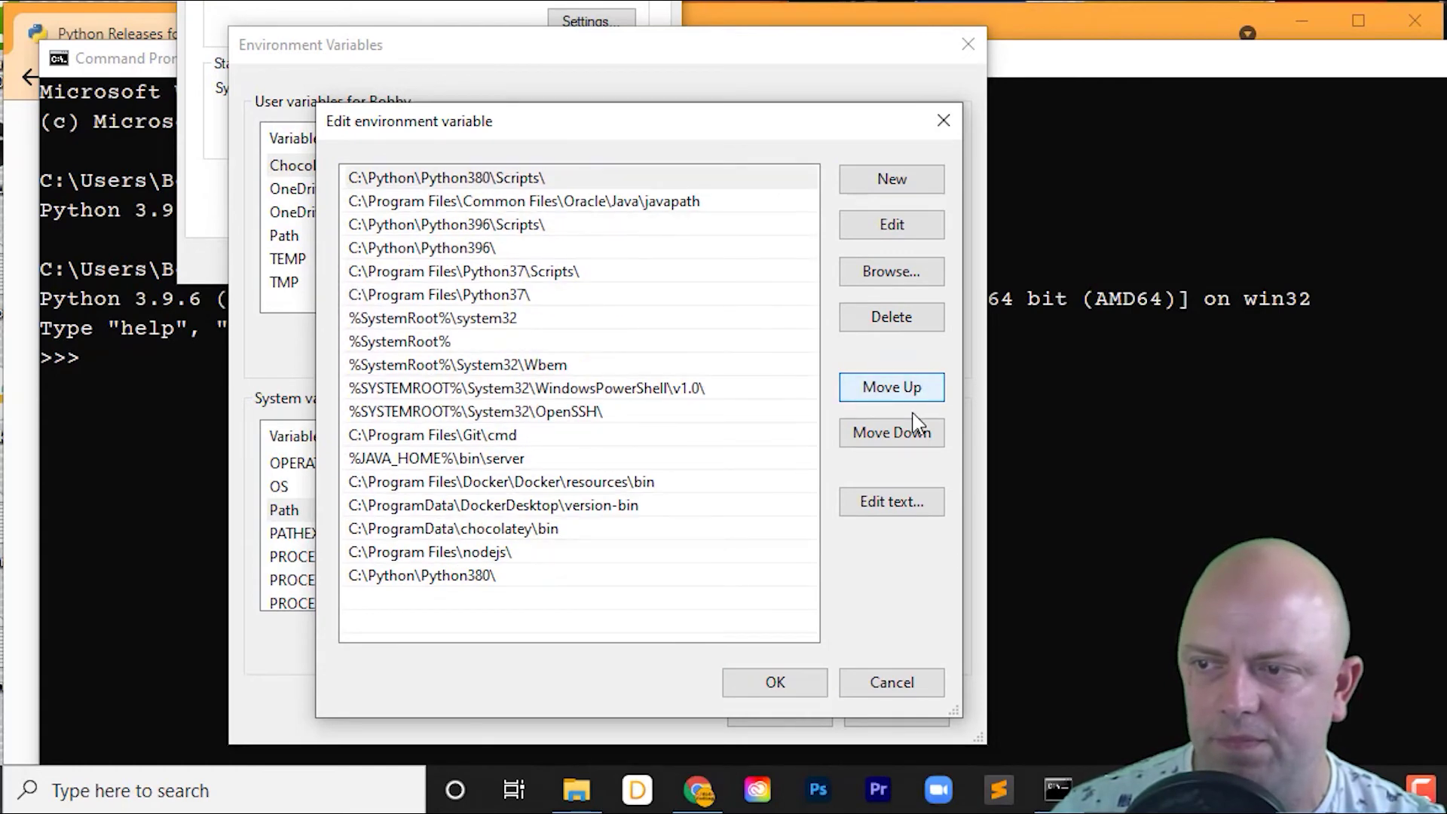
{"action": "left_click", "coordinate": [914, 427]}
Step: Move the C:\Python\Python380\ entry up to third place, above Python396
{"action": "left_click", "coordinate": [471, 579]}
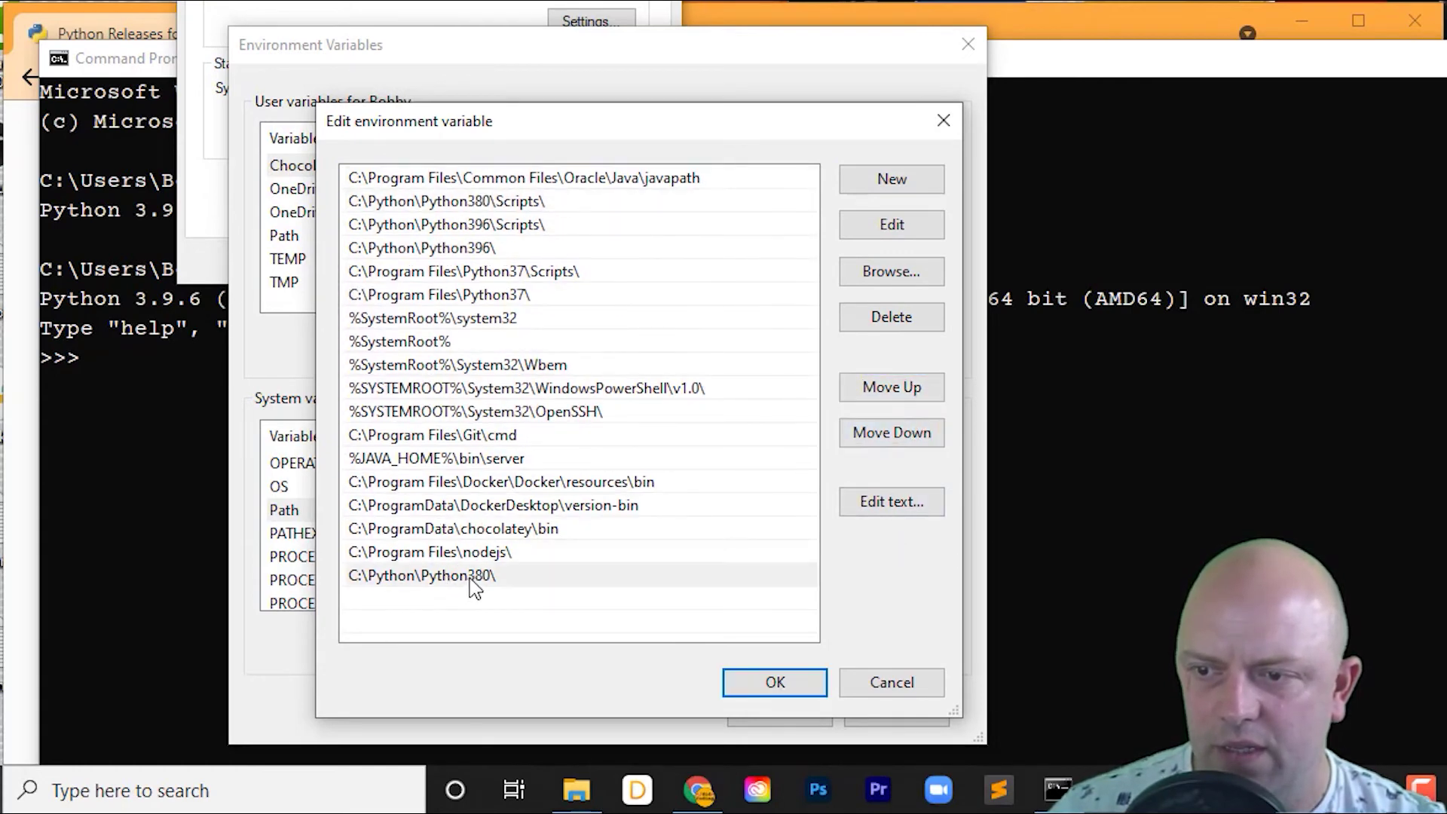
{"action": "double_click", "coordinate": [882, 398]}
{"action": "double_click", "coordinate": [882, 398]}
{"action": "double_click", "coordinate": [882, 398]}
{"action": "double_click", "coordinate": [882, 398]}
{"action": "double_click", "coordinate": [886, 399]}
{"action": "left_click", "coordinate": [886, 400]}
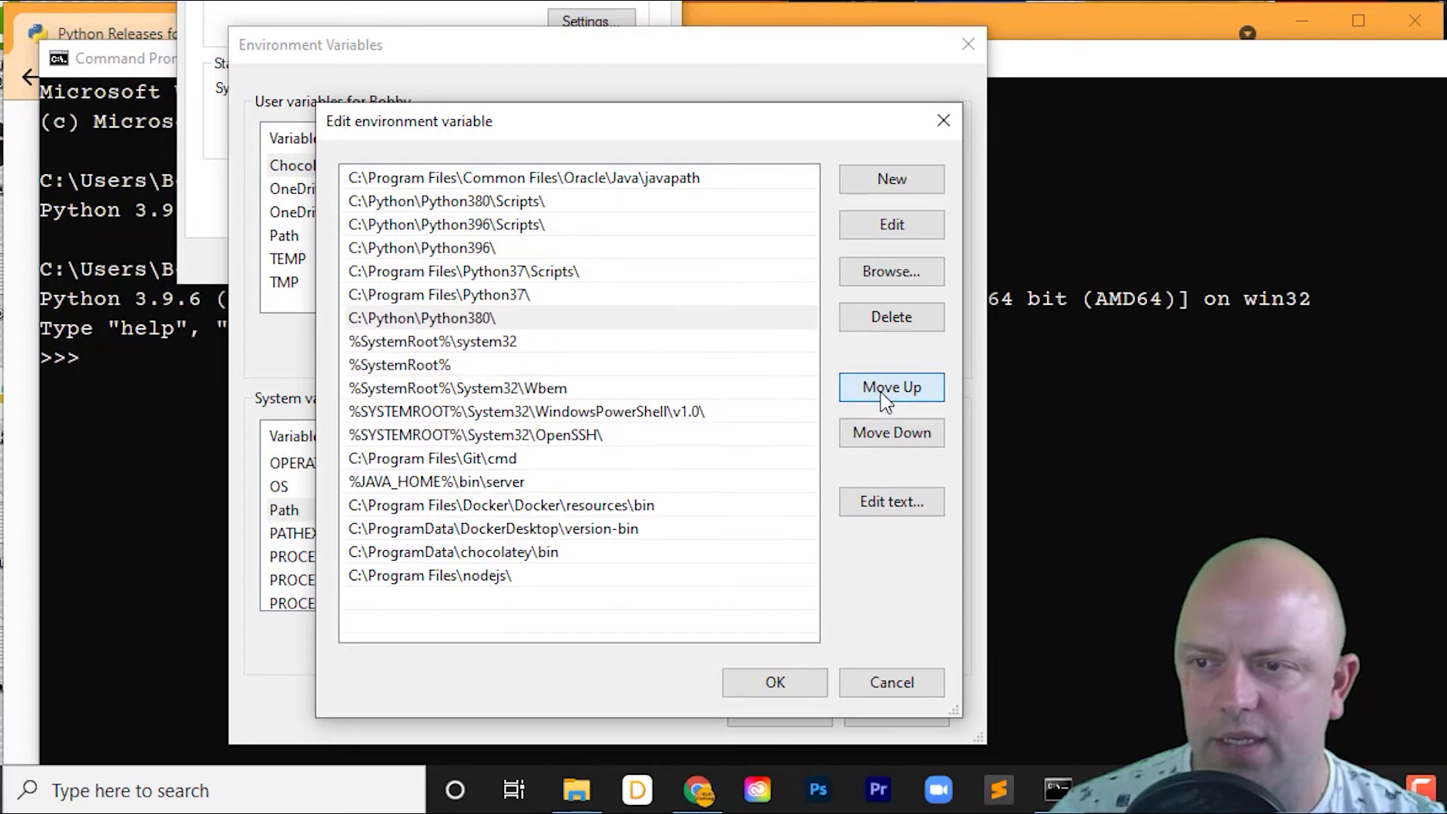
{"action": "double_click", "coordinate": [886, 400]}
{"action": "left_click", "coordinate": [886, 399]}
{"action": "left_click", "coordinate": [886, 399]}
Step: Confirm the reordered Path and close Environment Variables and System Properties
{"action": "left_click", "coordinate": [785, 684]}
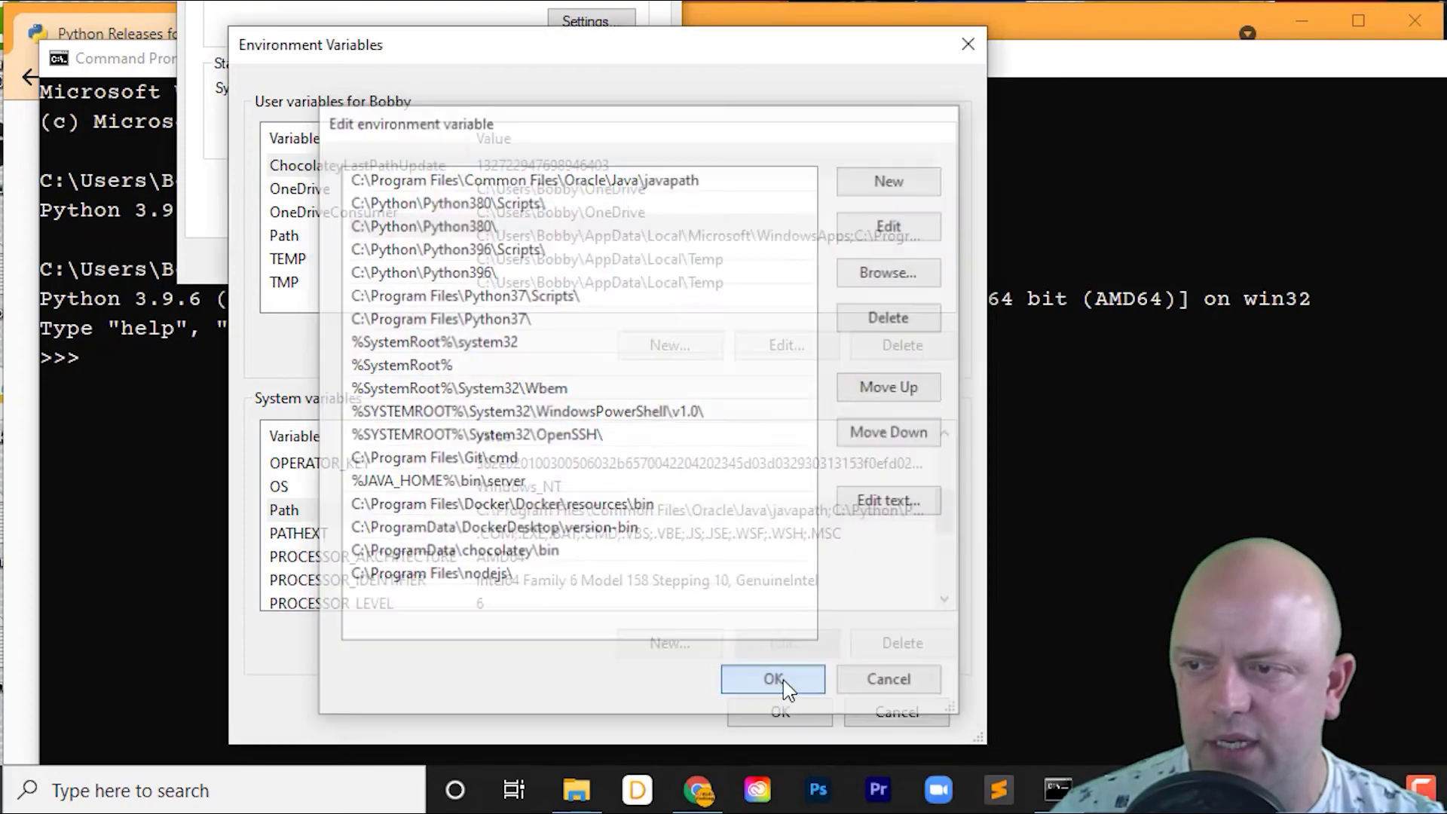
{"action": "left_click", "coordinate": [785, 711]}
{"action": "left_click", "coordinate": [441, 259]}
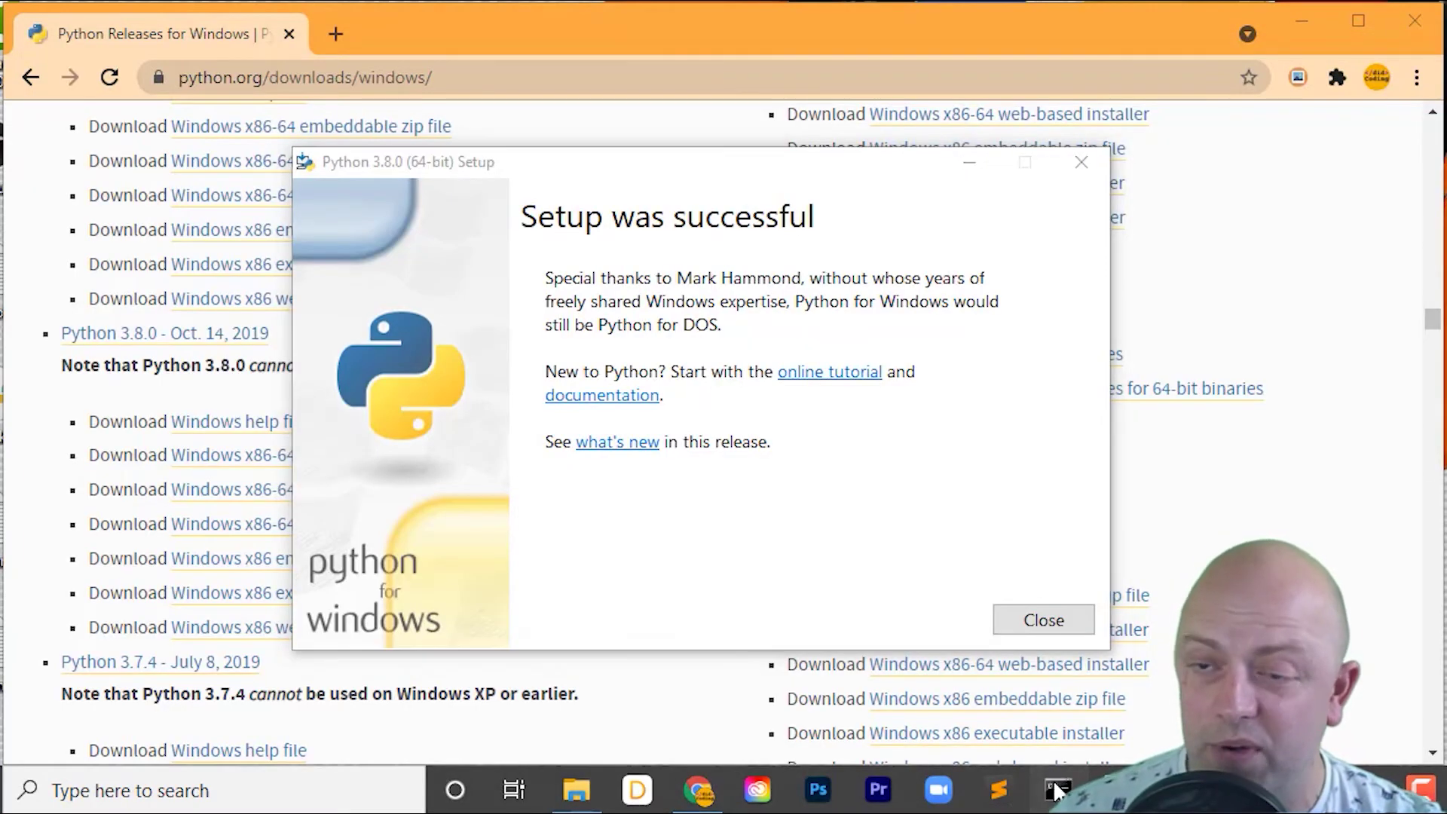
Step: In a fresh Command Prompt, check that python --version reports 3.8.0
{"action": "left_click", "coordinate": [1059, 784]}
{"action": "left_click_drag", "start_coordinate": [507, 38], "coordinate": [475, 42]}
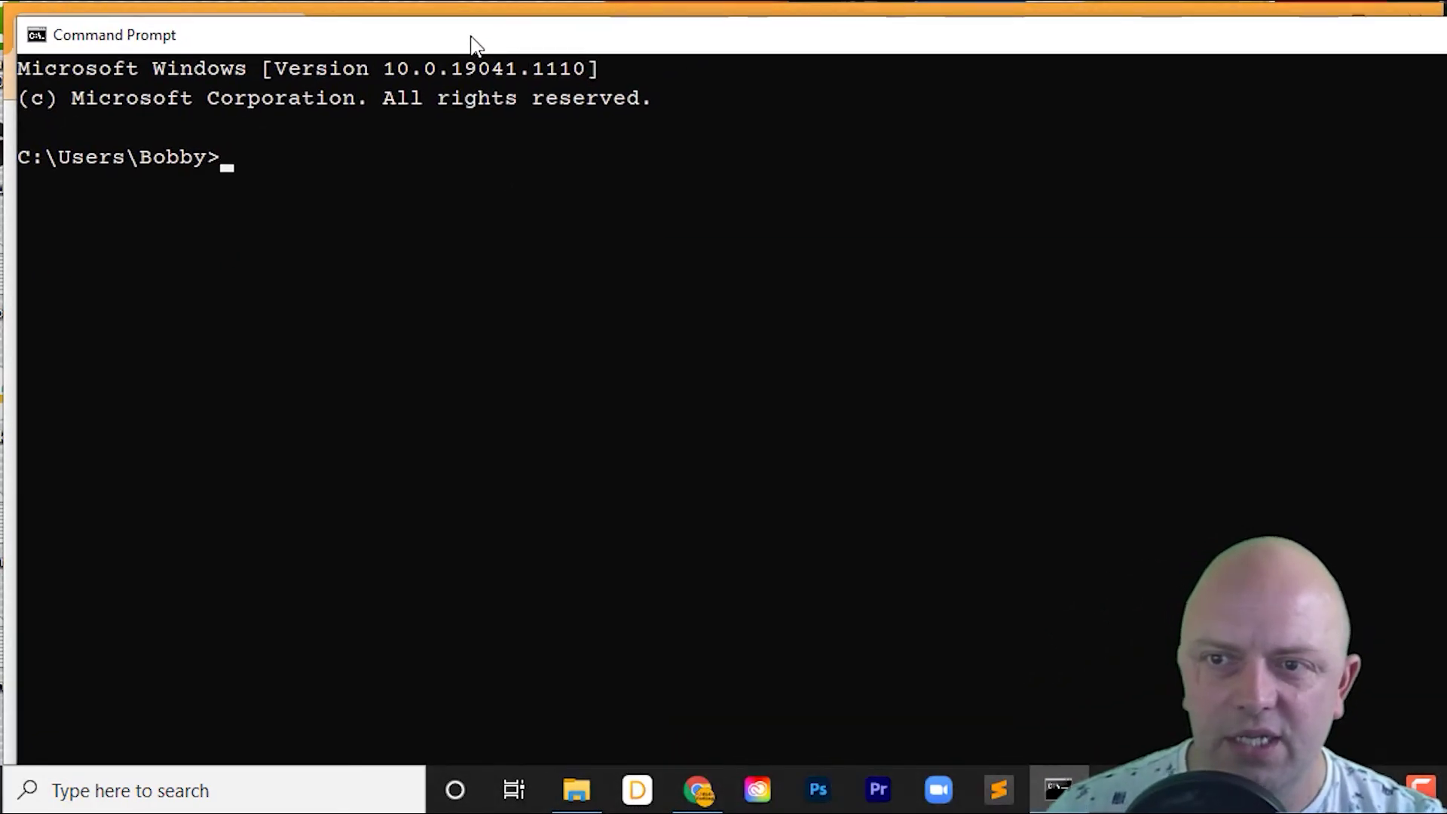
{"action": "left_click", "coordinate": [235, 167]}
{"action": "type", "text": "p"}
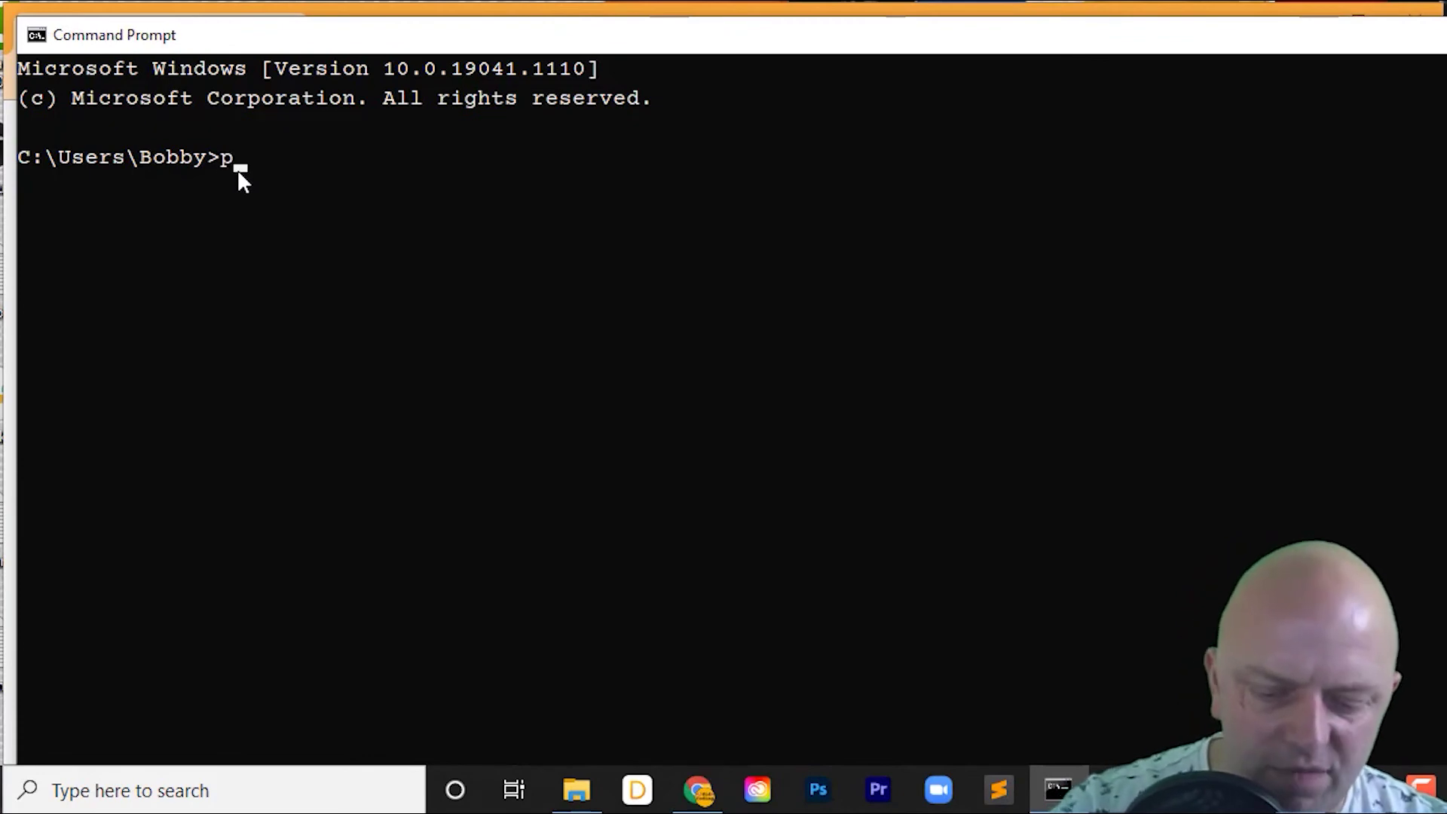
{"action": "type", "text": "ython --version"}
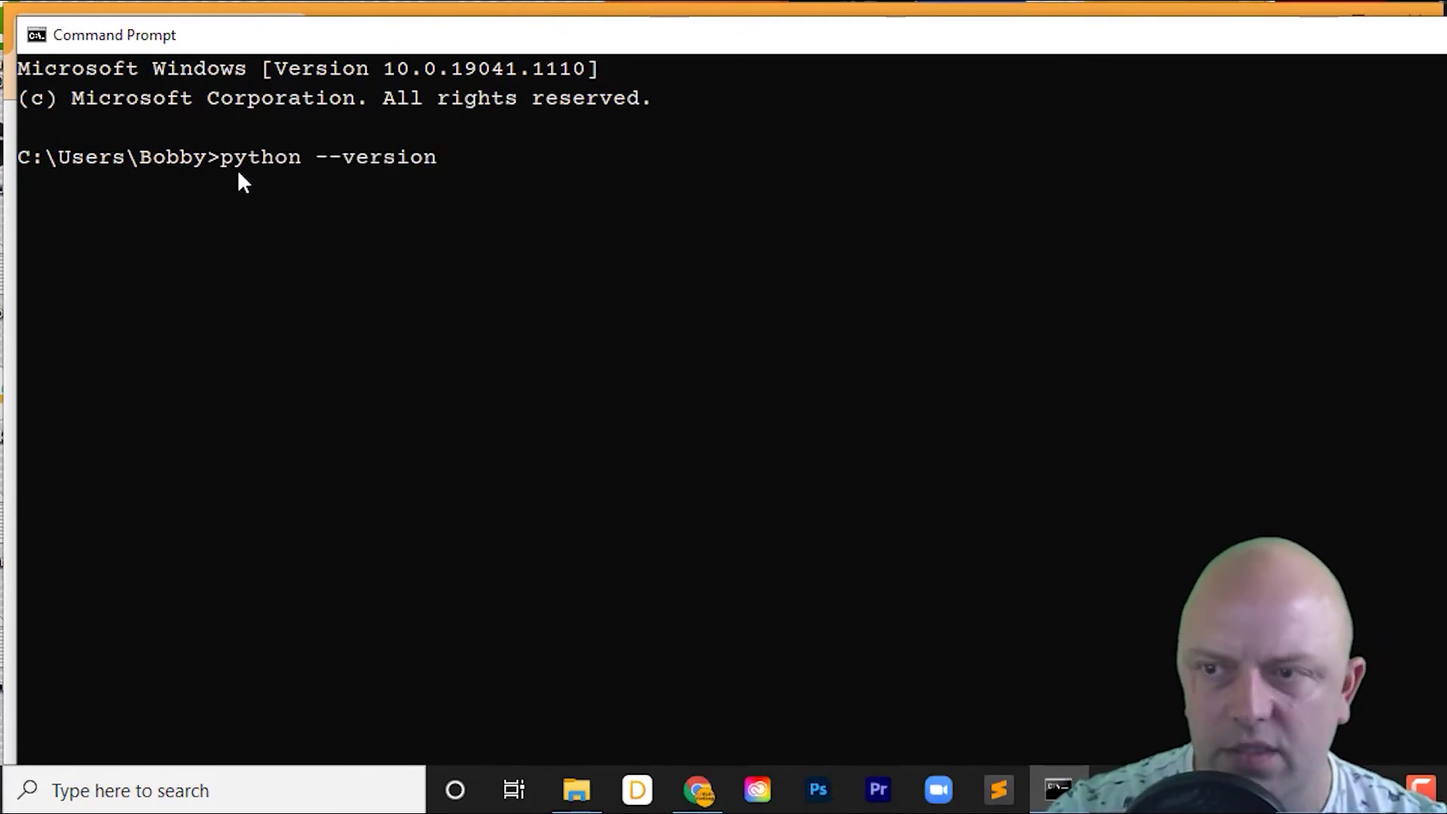
{"action": "key", "text": "Return"}
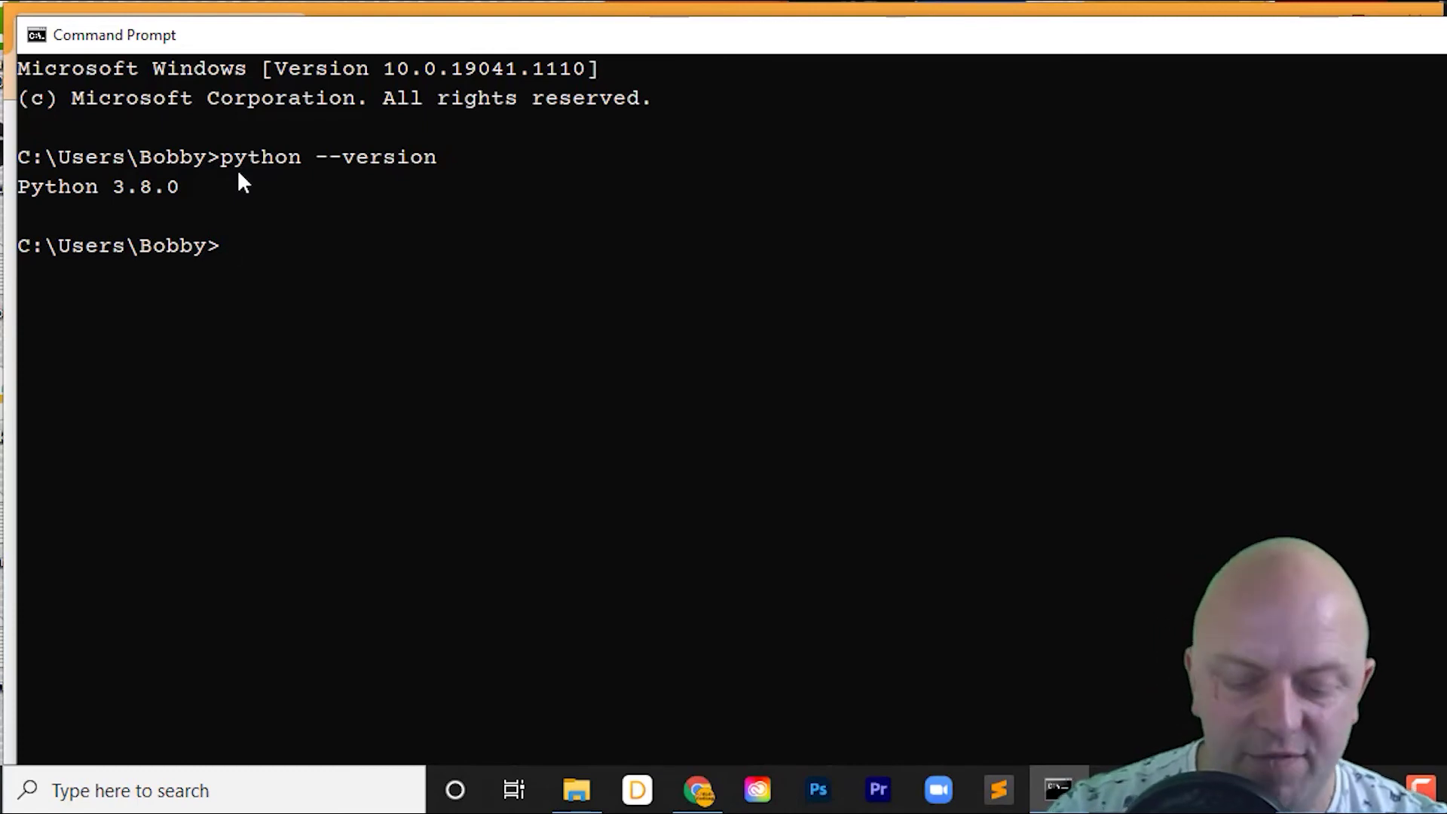
Step: Launch py to confirm 3.9.6, exit with quit(), then start the python 3.8.0 interpreter
{"action": "type", "text": "py"}
{"action": "key", "text": "Return"}
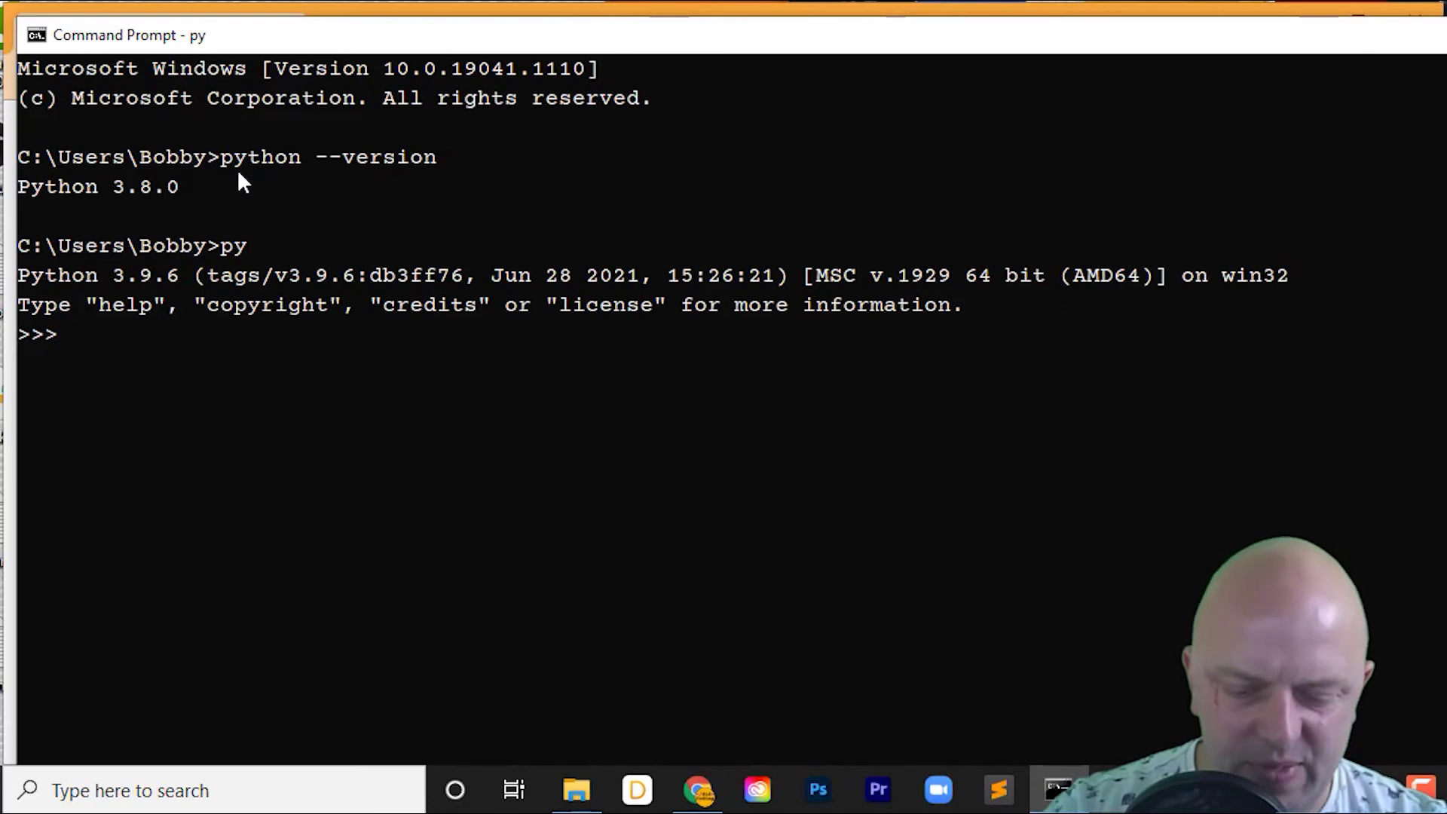
{"action": "type", "text": "quit()"}
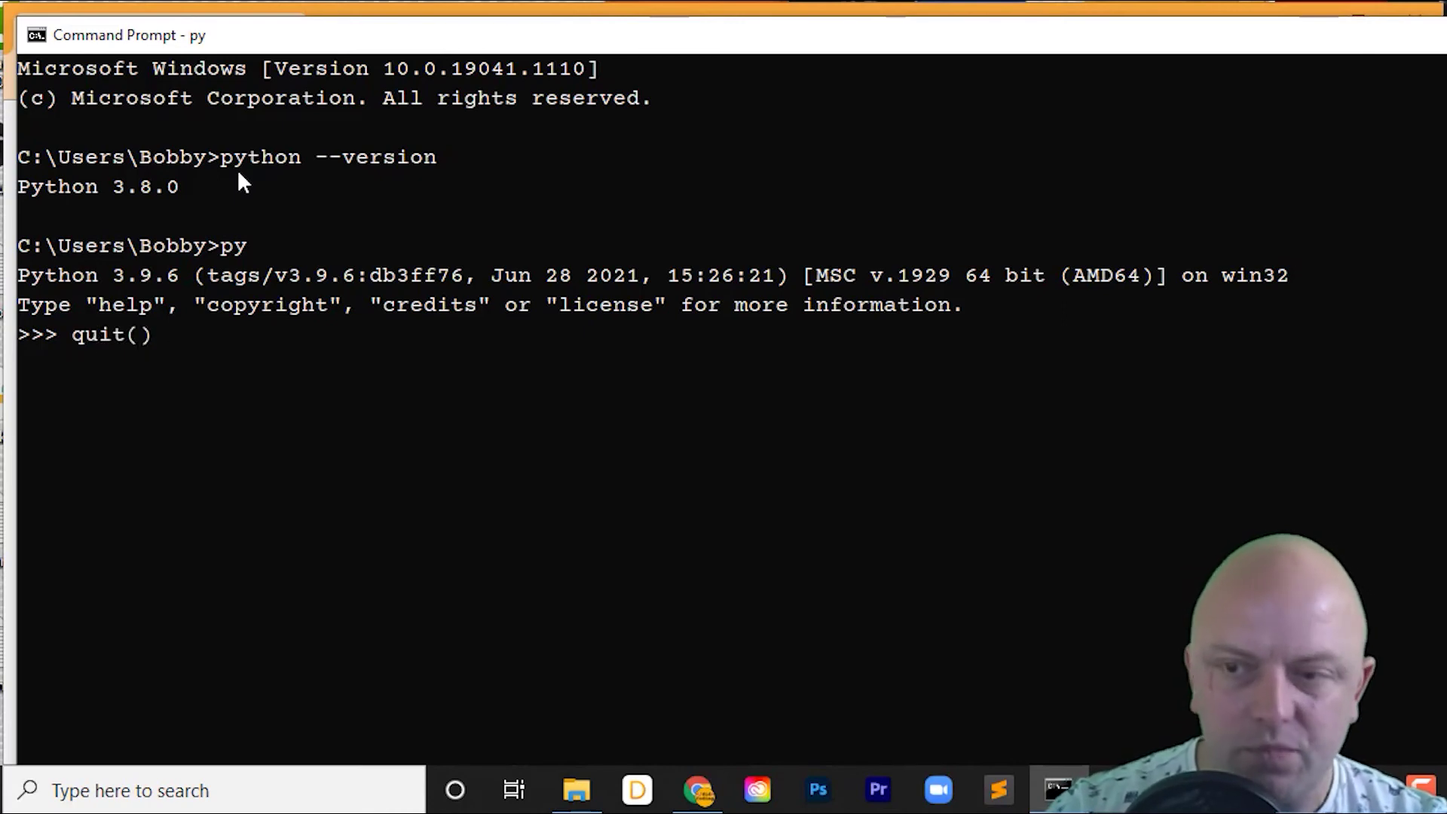
{"action": "key", "text": "Return"}
{"action": "type", "text": "python"}
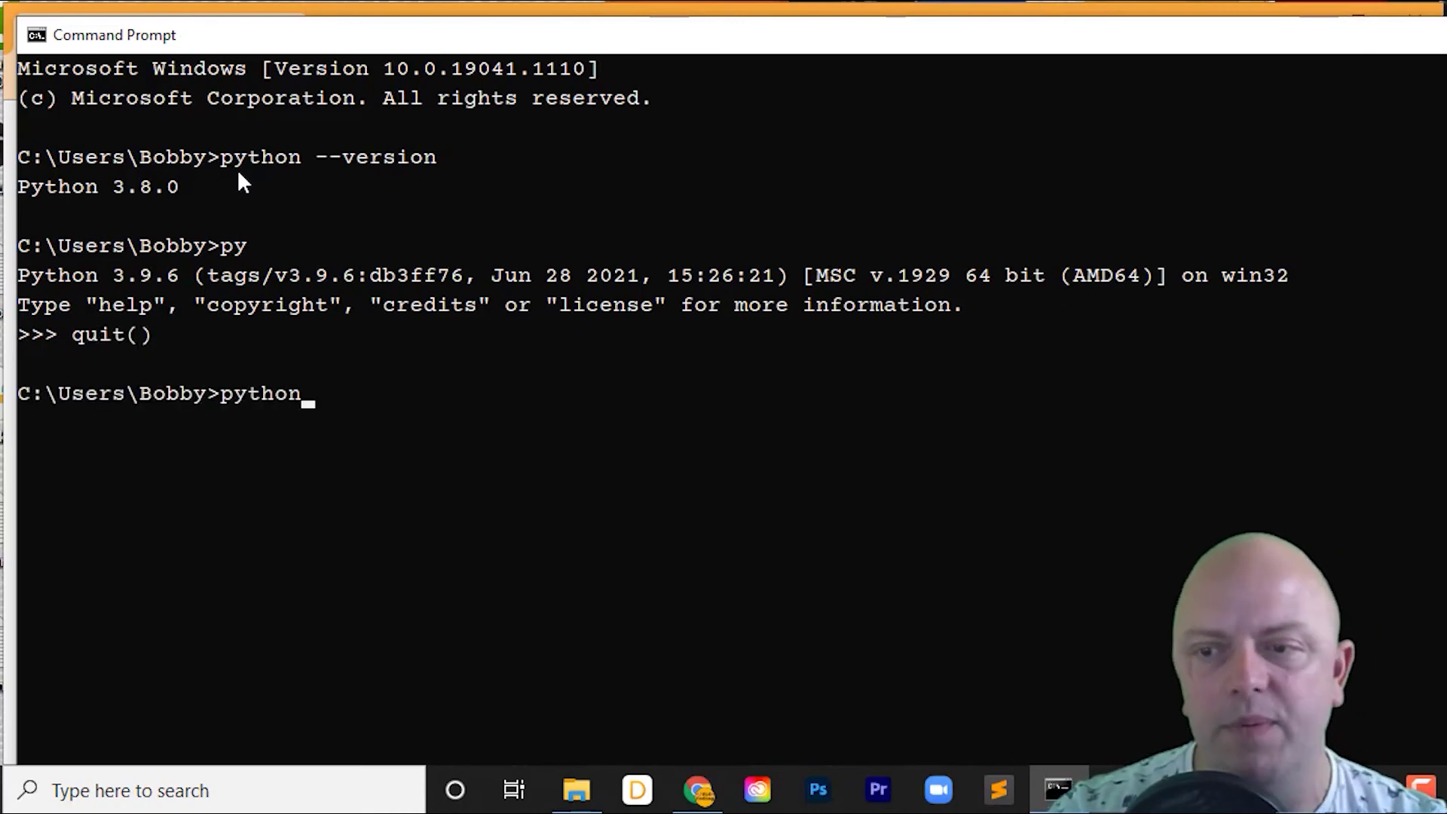
{"action": "key", "text": "Return"}
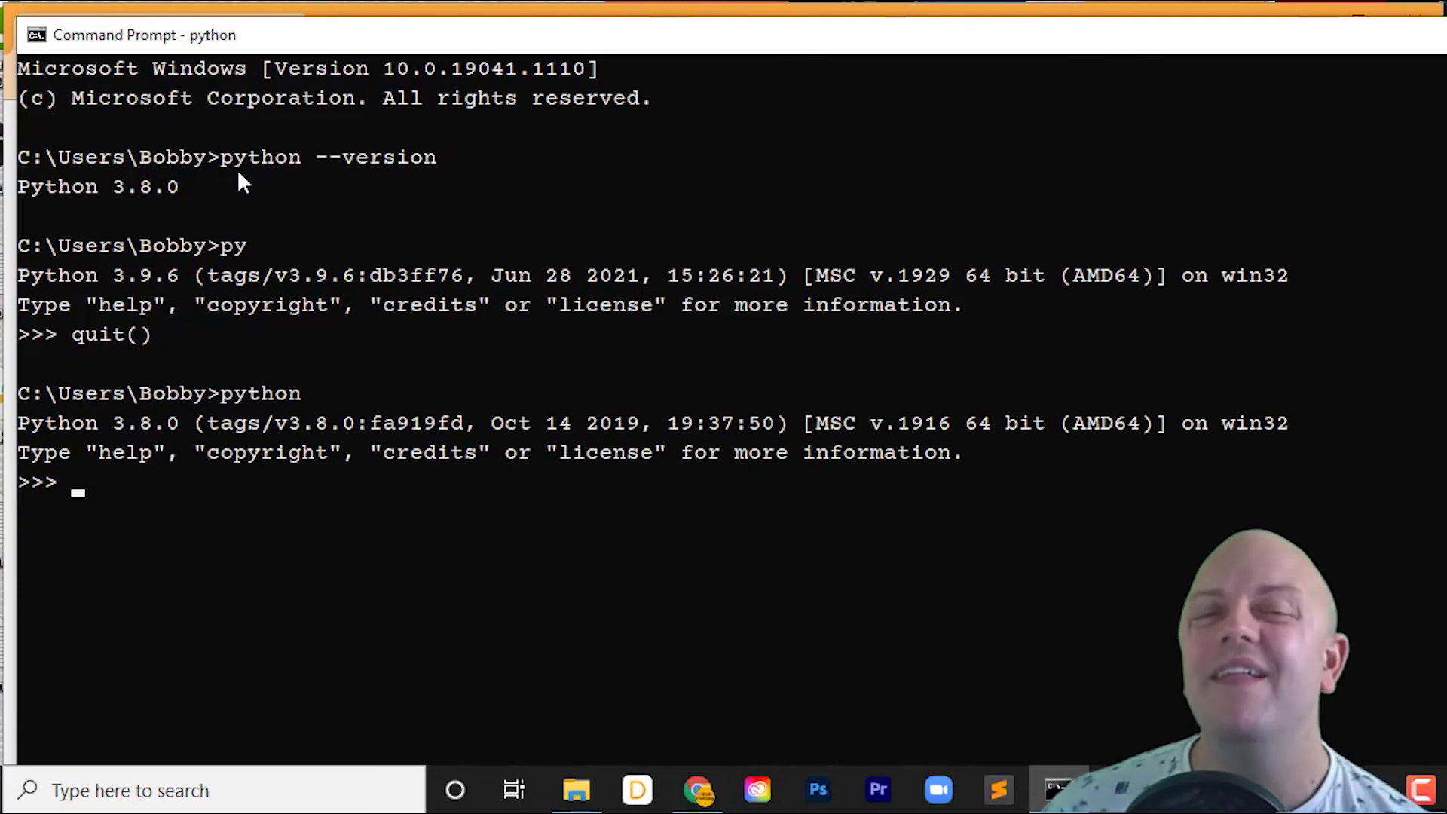